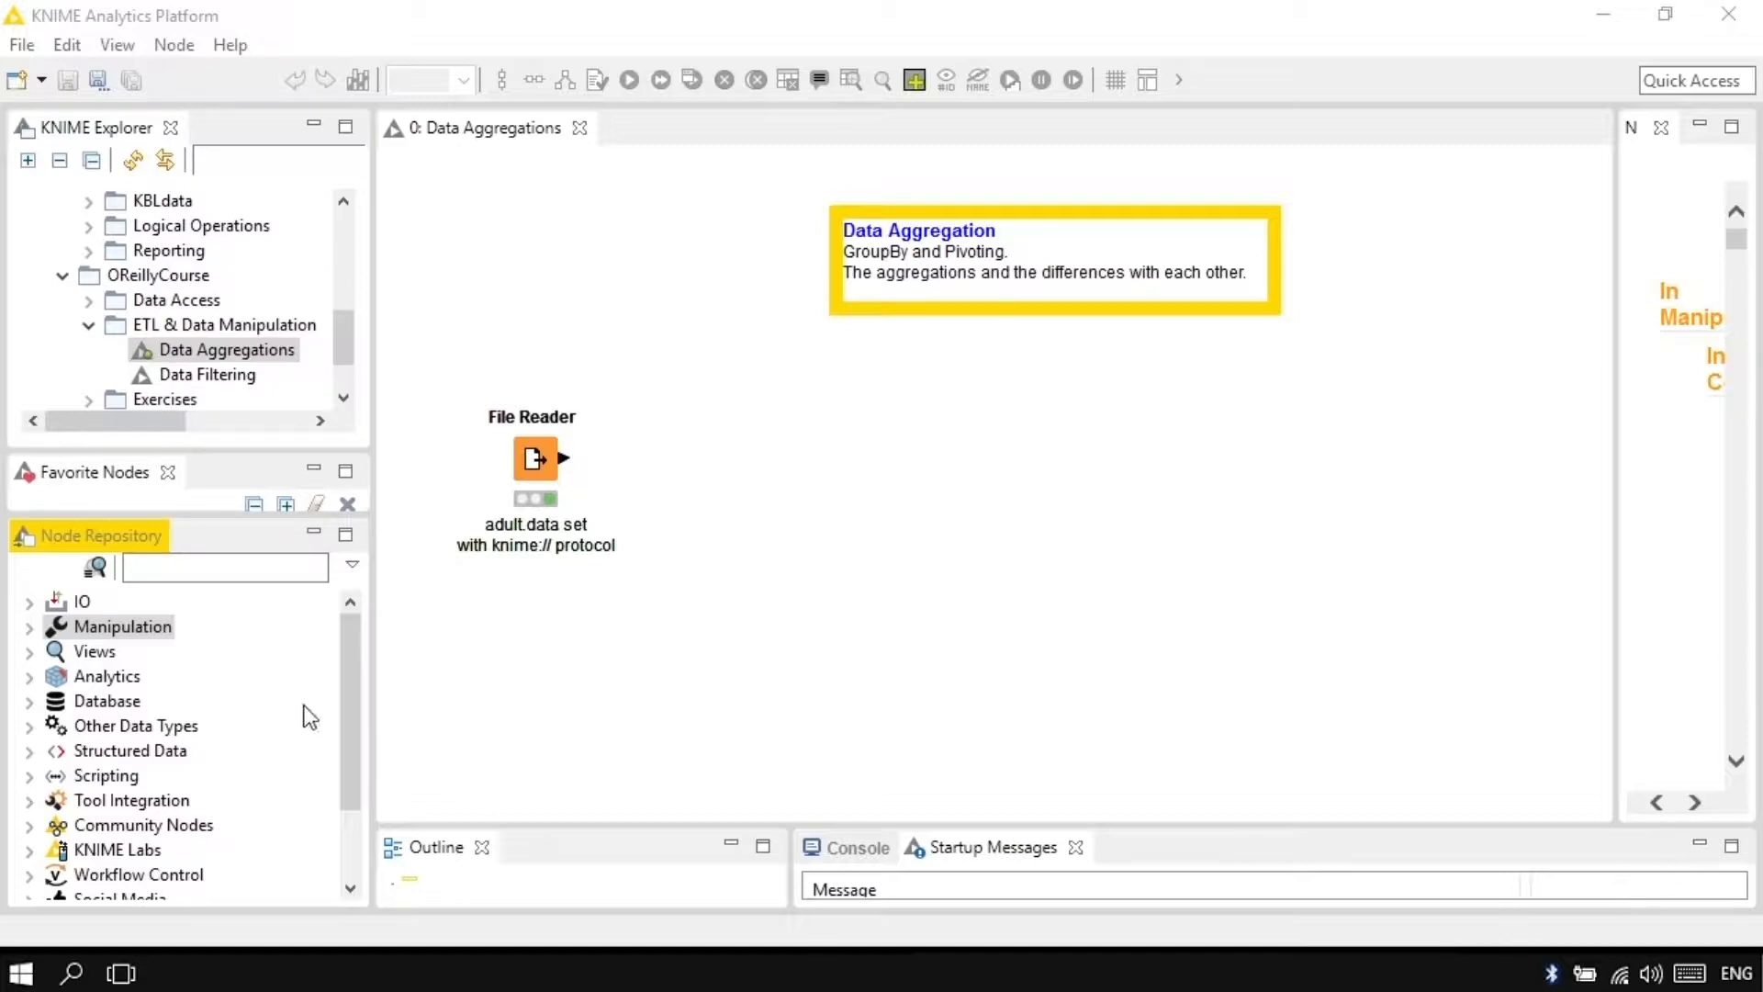
# - Add a GroupBy node to the workflow and connect the File Reader's output to its input
pyautogui.click(276, 571)
pyautogui.write('groupby')
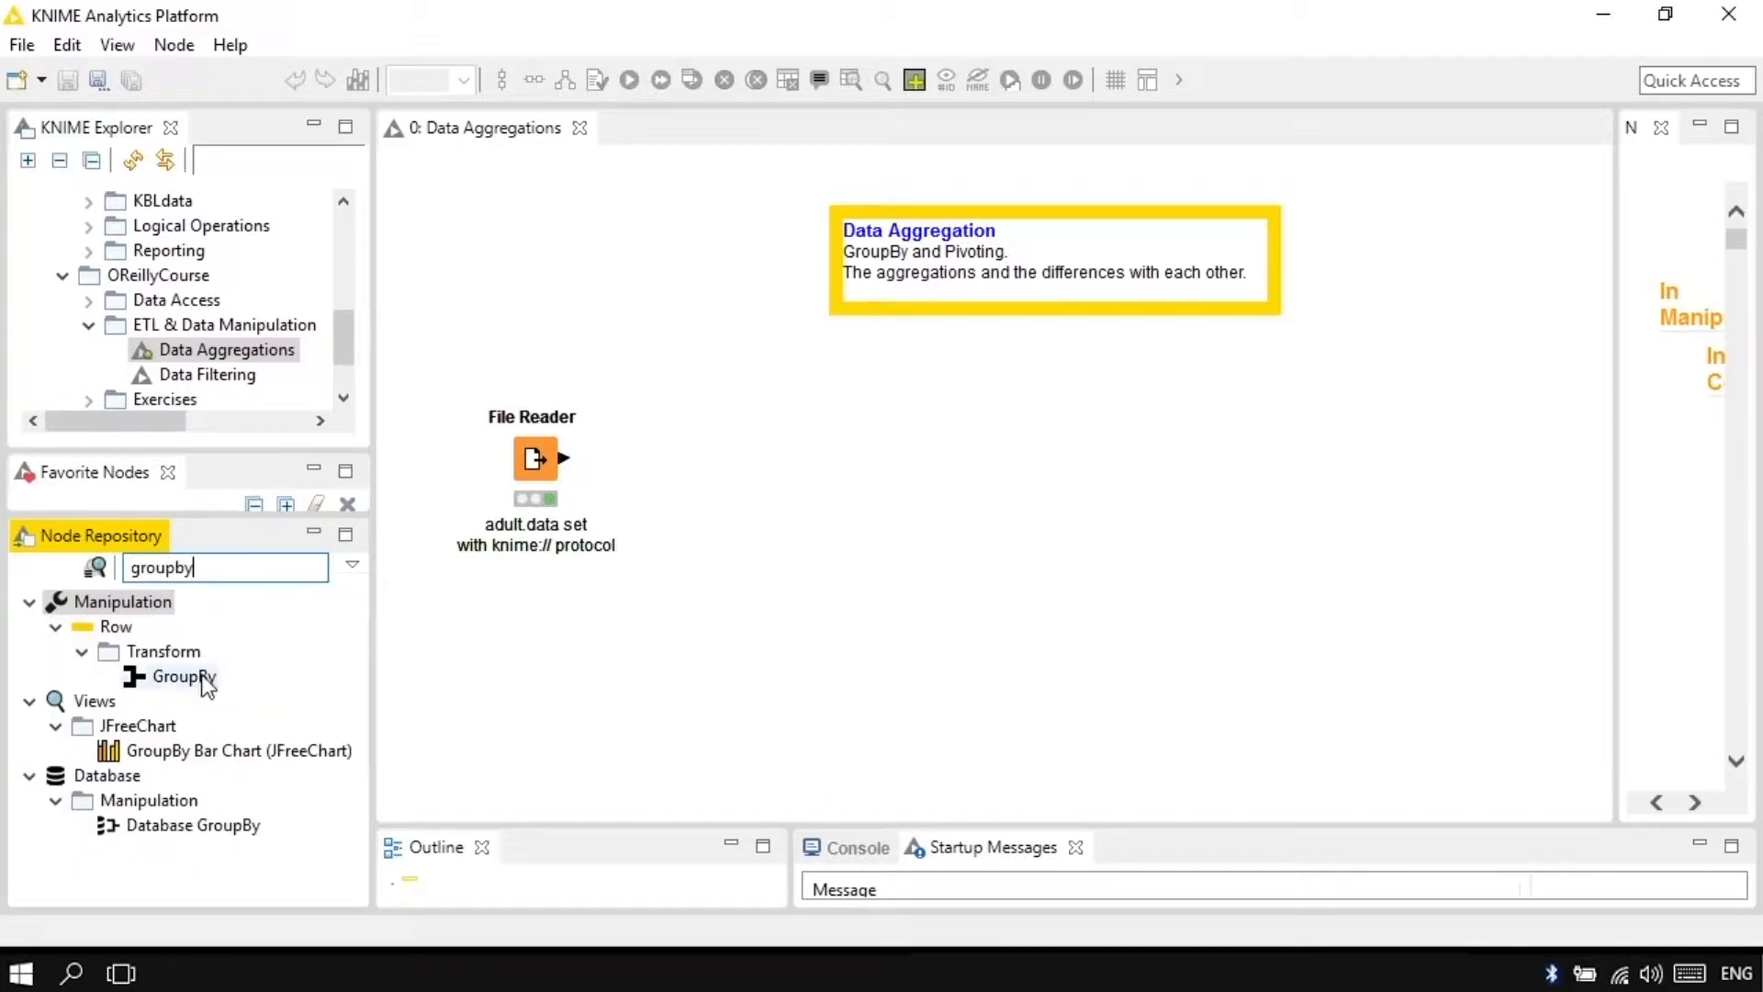
pyautogui.moveTo(205, 677); pyautogui.dragTo(755, 445)
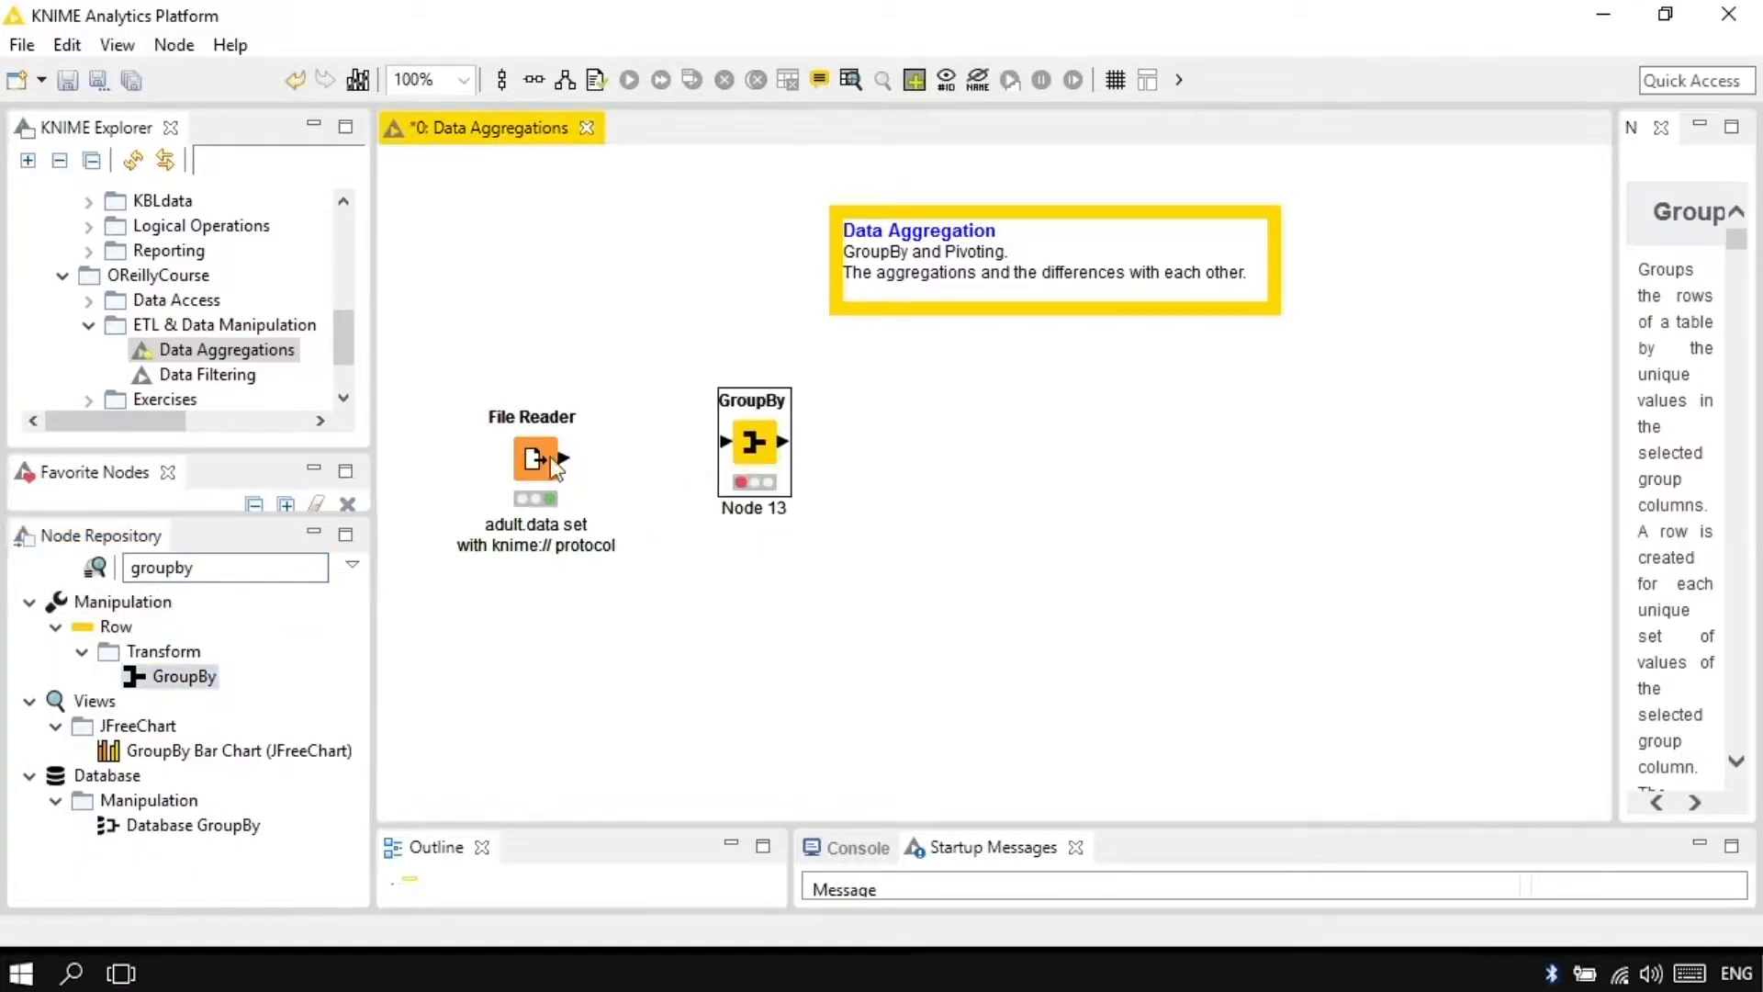
pyautogui.moveTo(563, 458); pyautogui.dragTo(716, 466)
# - View the File Reader's output table and examine its columns, including sex, and close it
pyautogui.rightClick(534, 466)
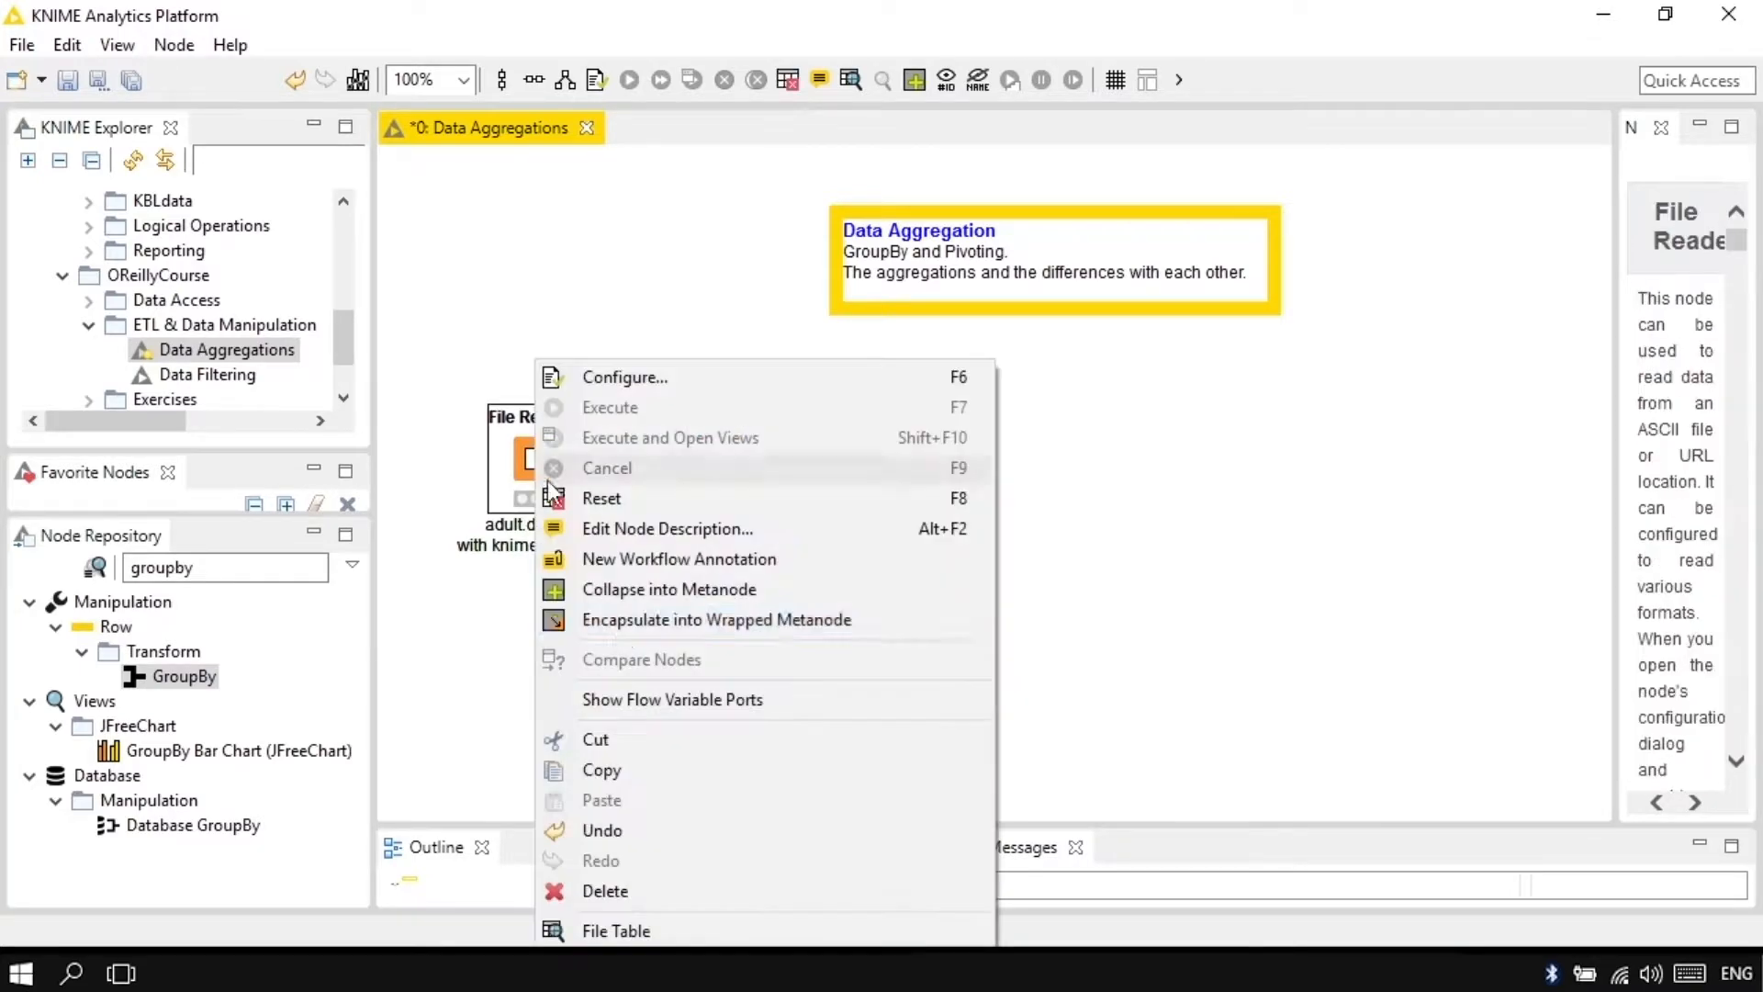
pyautogui.click(637, 928)
pyautogui.moveTo(800, 726); pyautogui.dragTo(1011, 724)
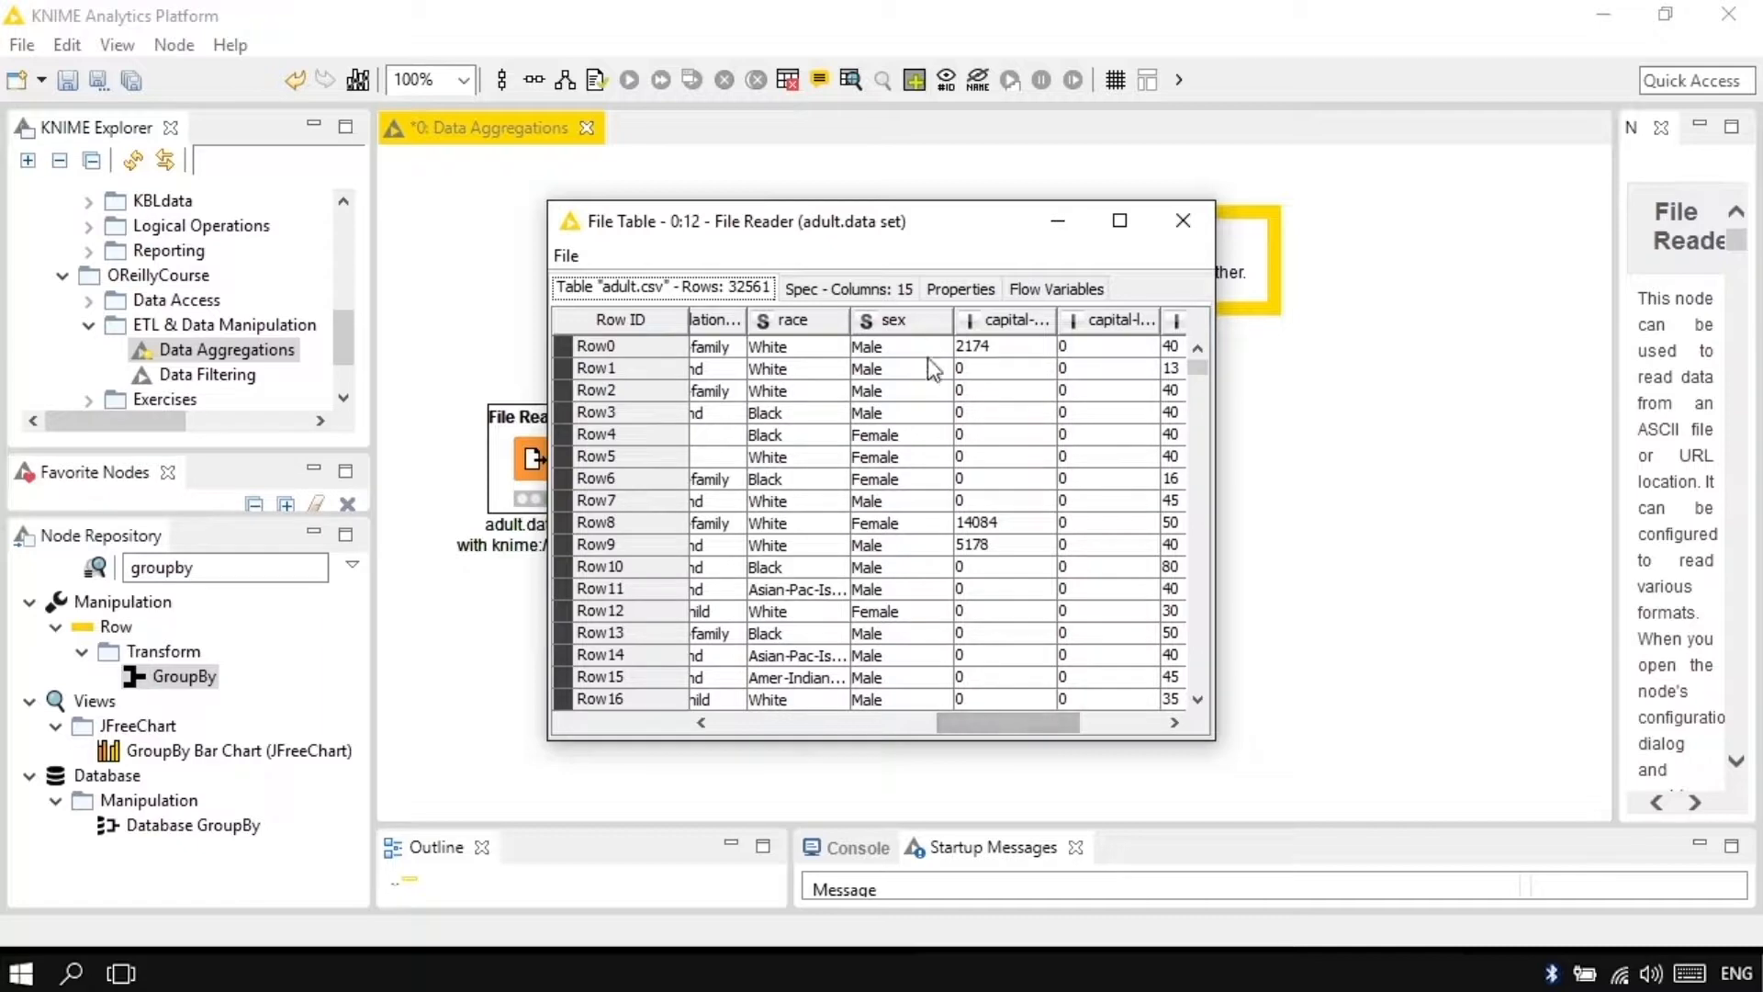
pyautogui.click(1181, 221)
# - Configure the GroupBy node to group by sex and aggregate the age column with Mean
pyautogui.doubleClick(726, 465)
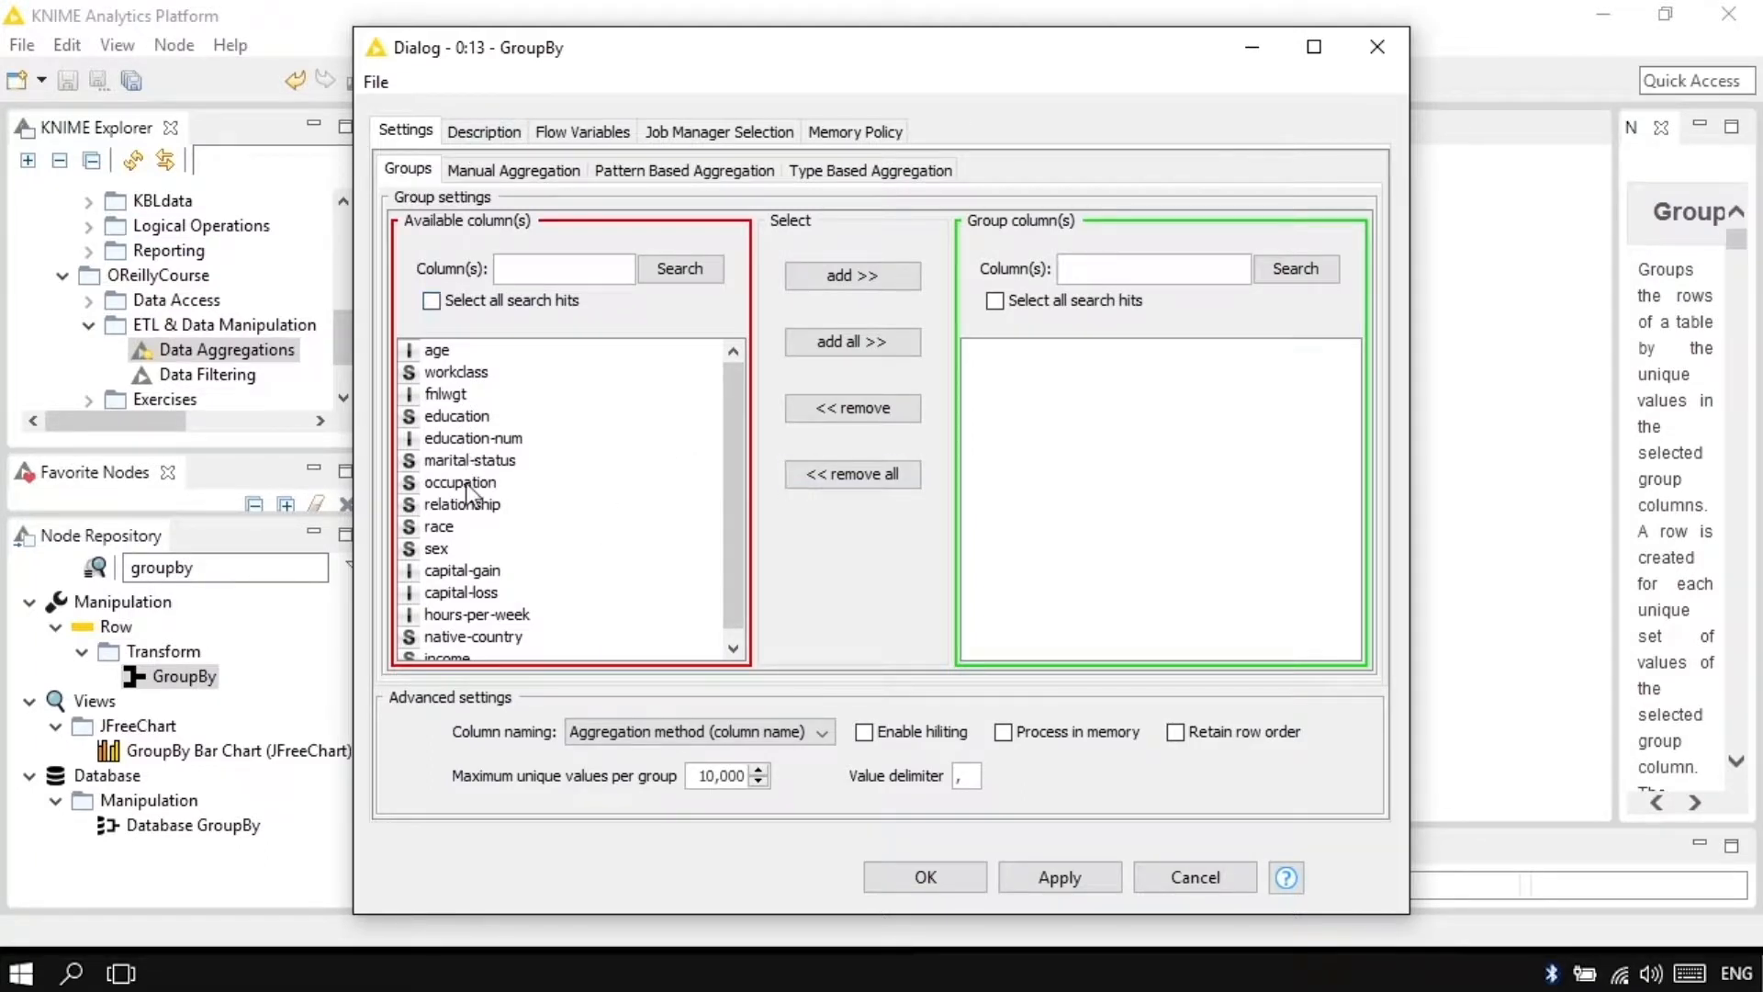
pyautogui.doubleClick(435, 549)
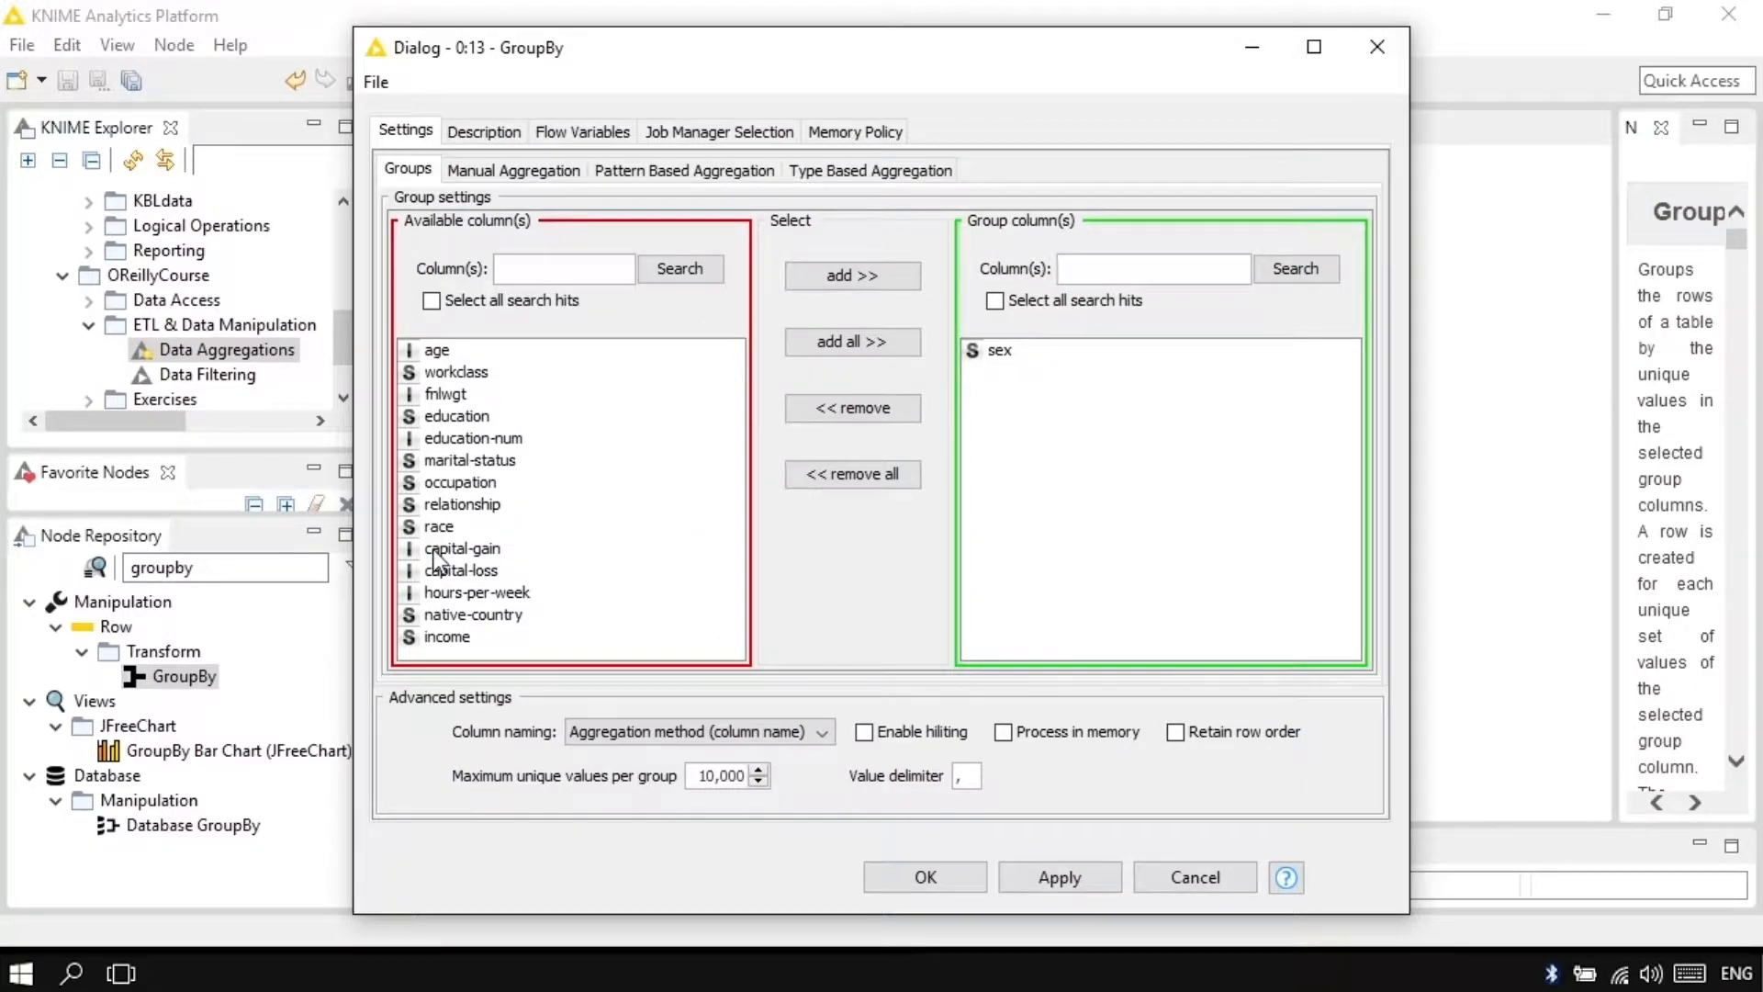
pyautogui.click(520, 169)
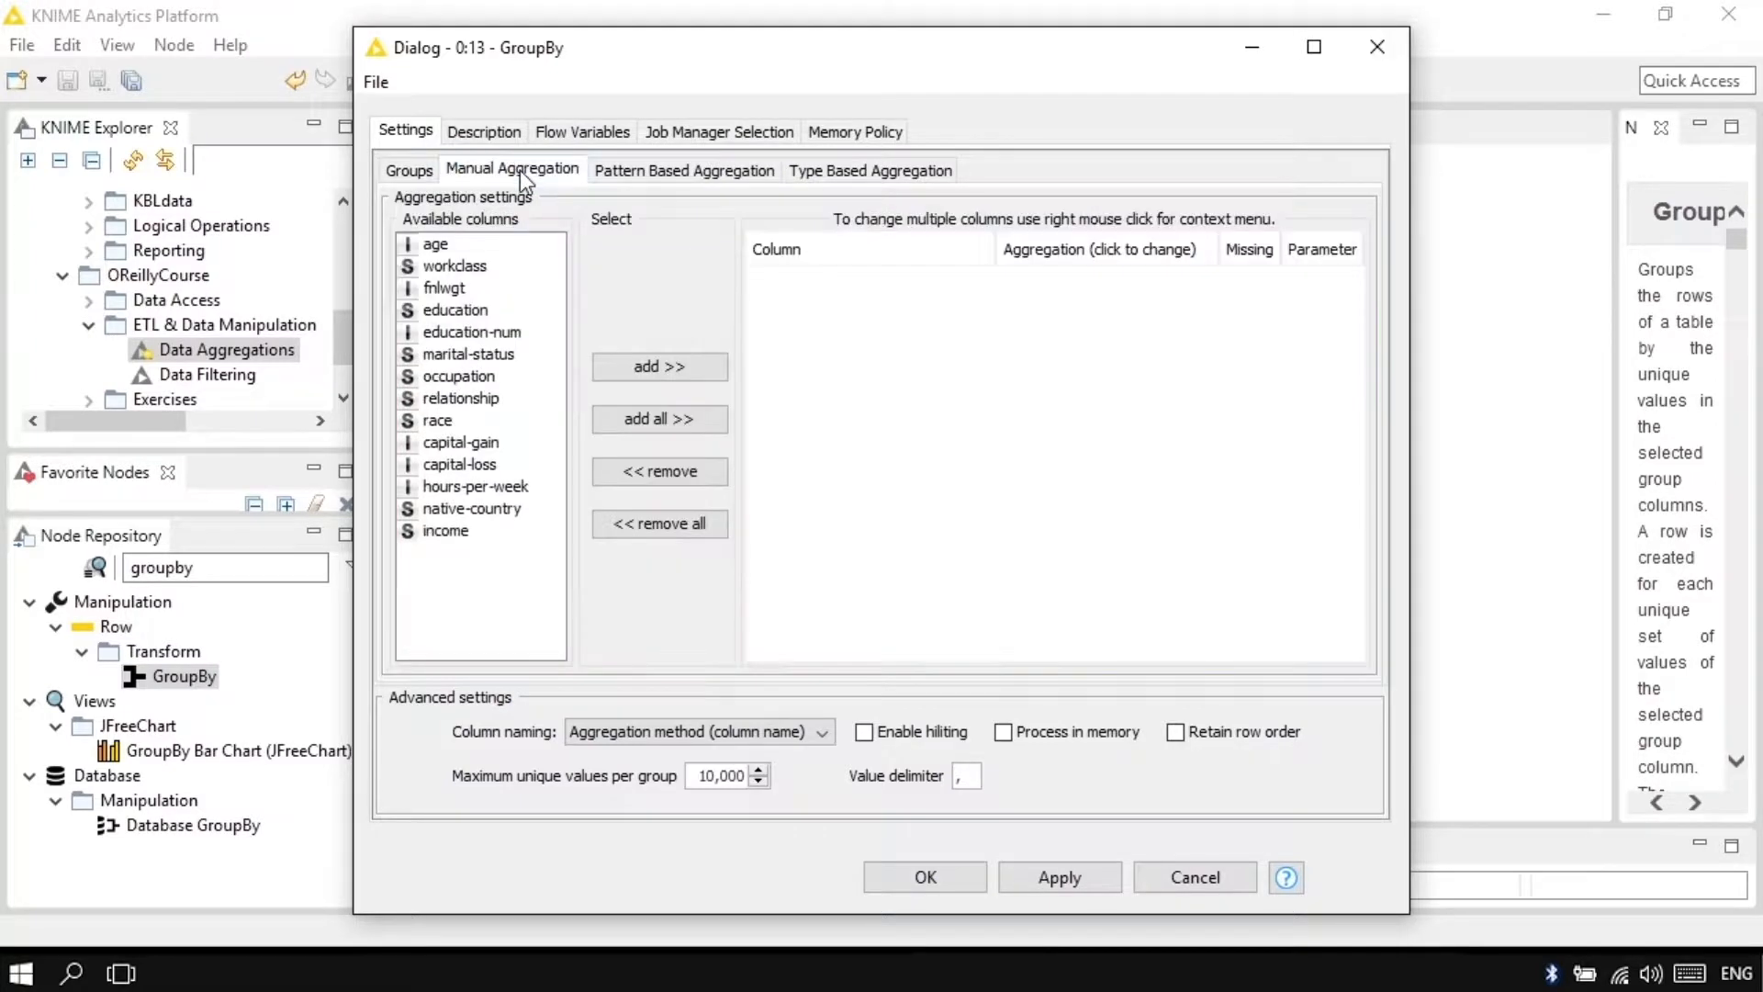
pyautogui.doubleClick(436, 245)
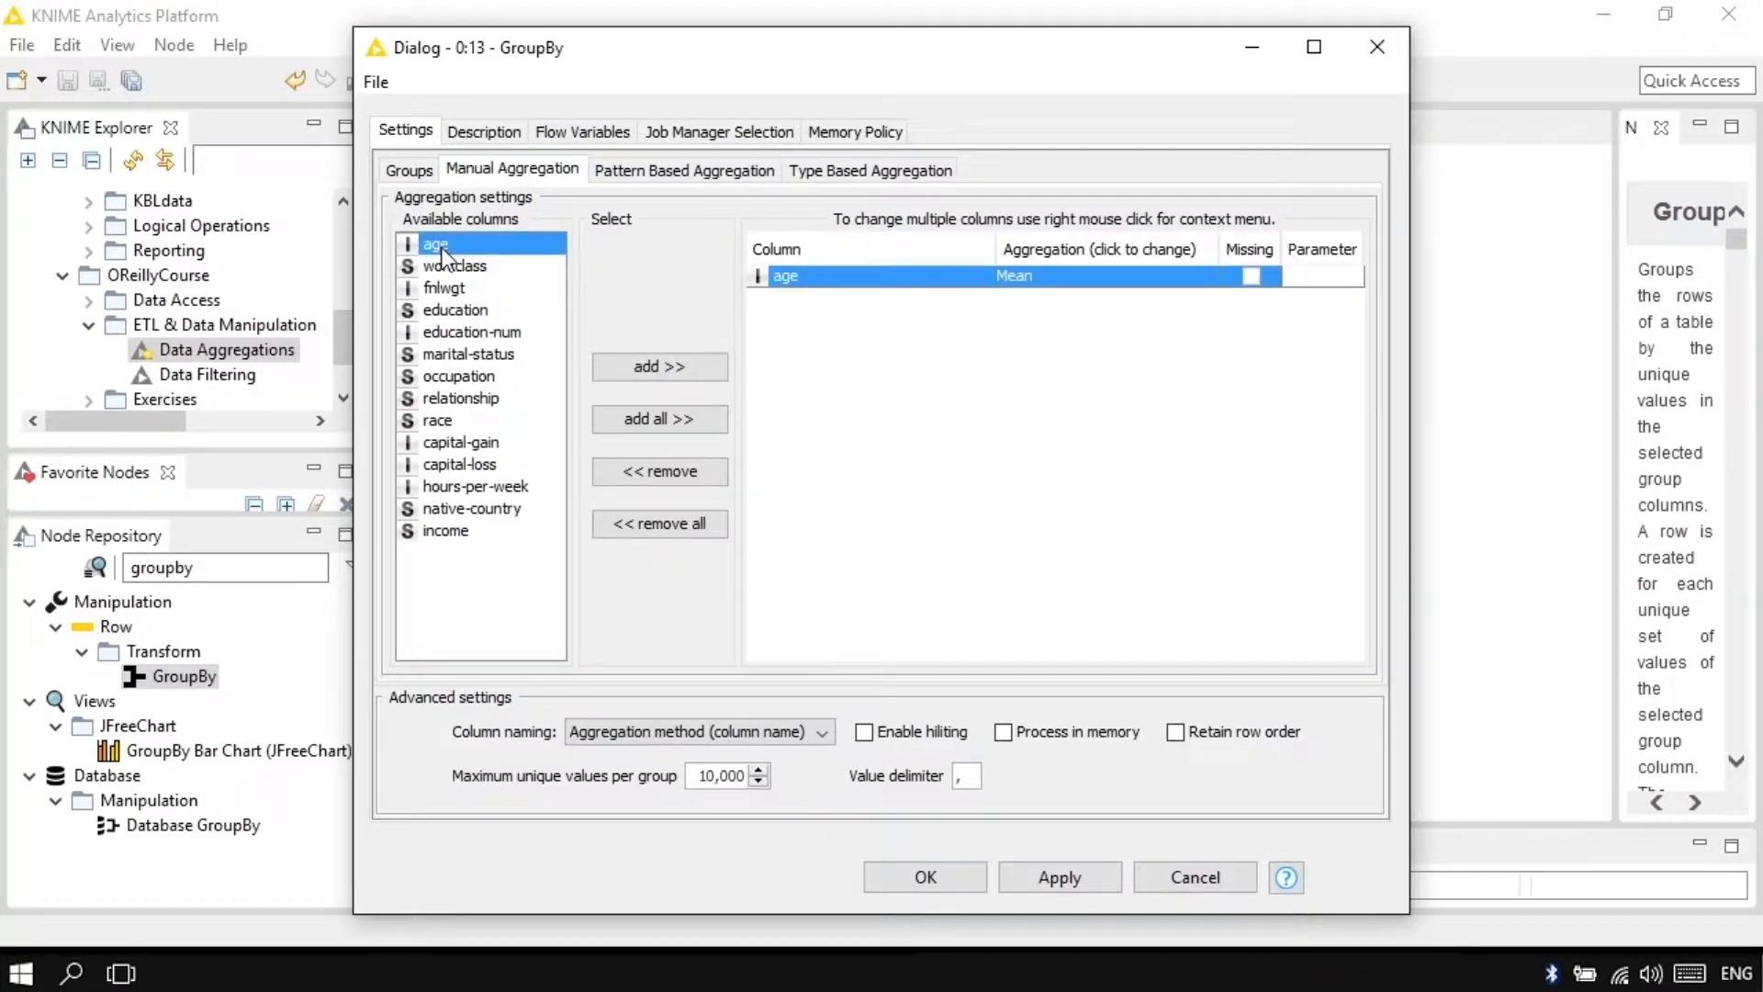
pyautogui.click(1109, 275)
pyautogui.click(1109, 278)
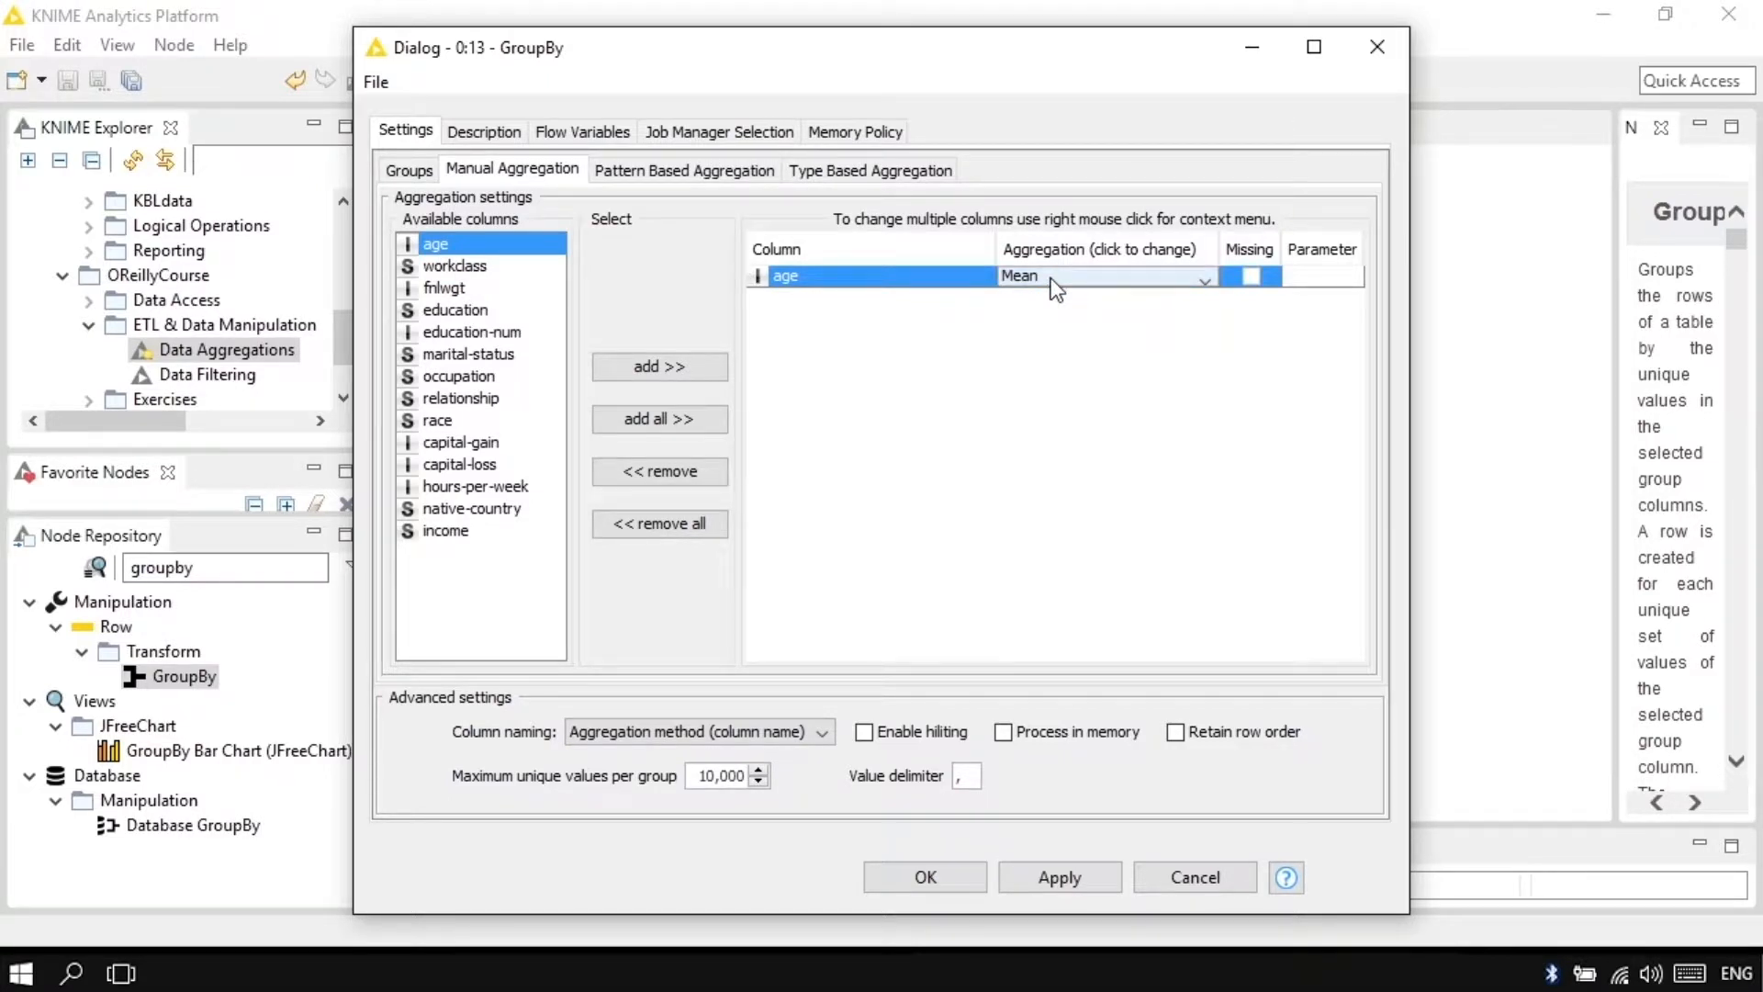
pyautogui.click(1137, 274)
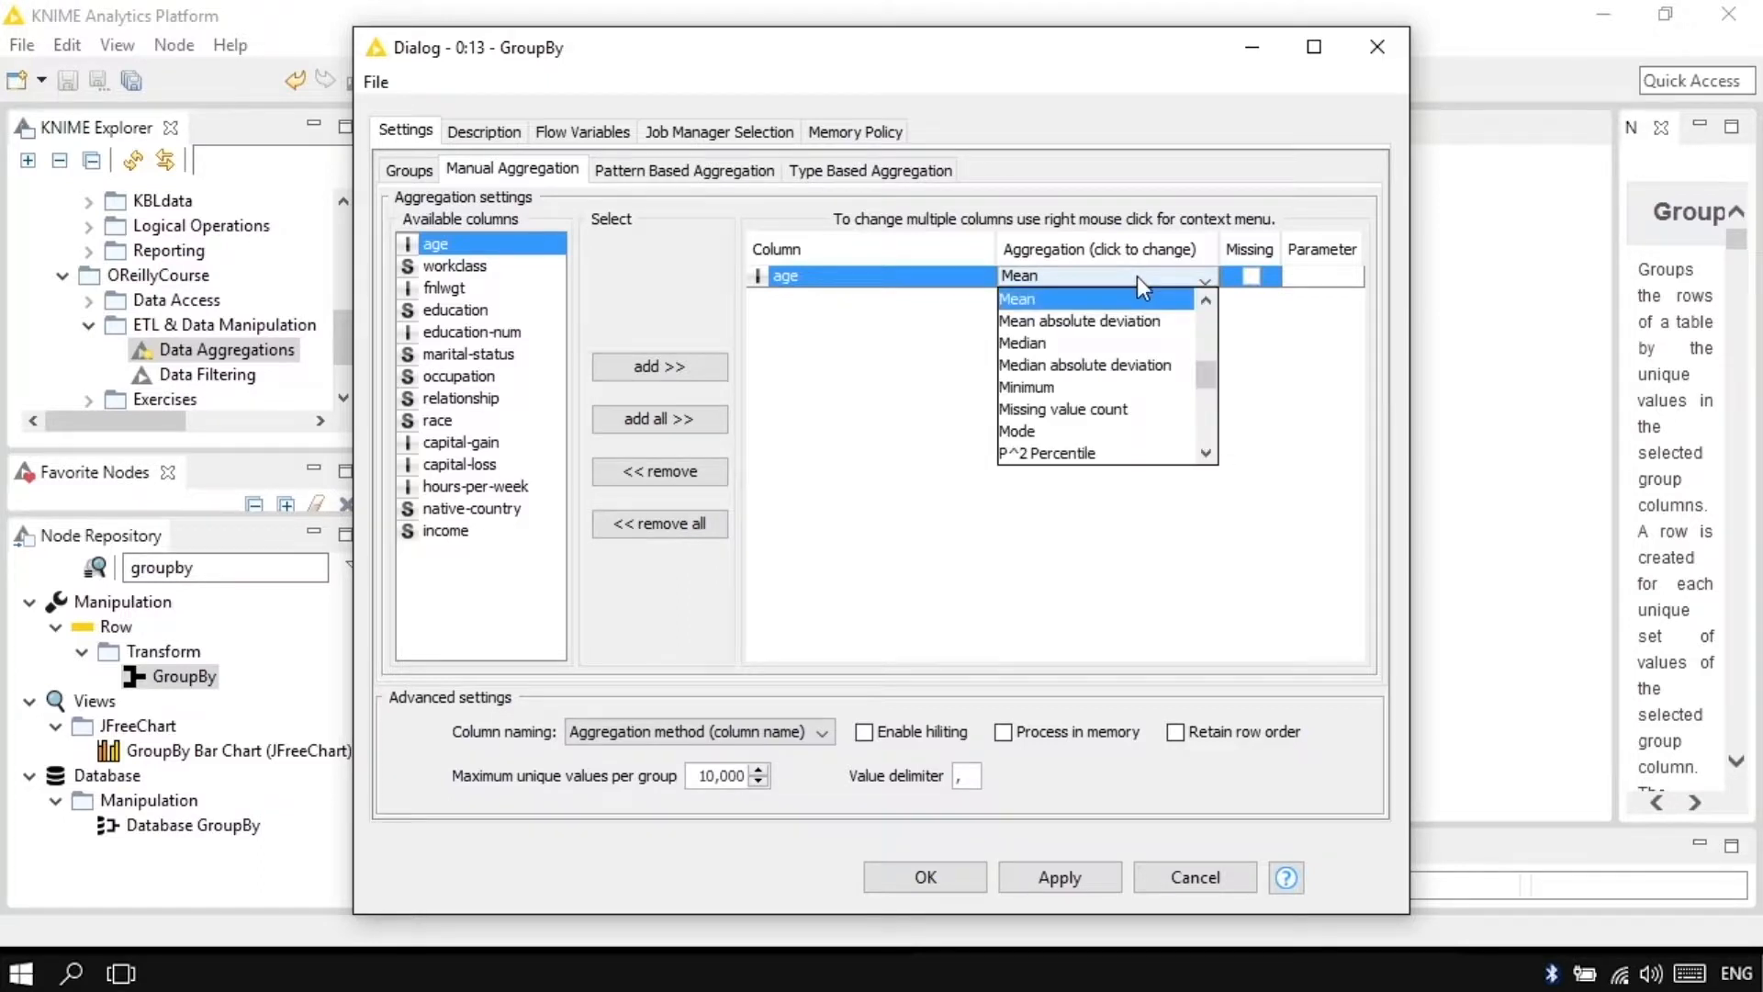
pyautogui.moveTo(1209, 373); pyautogui.dragTo(1208, 355)
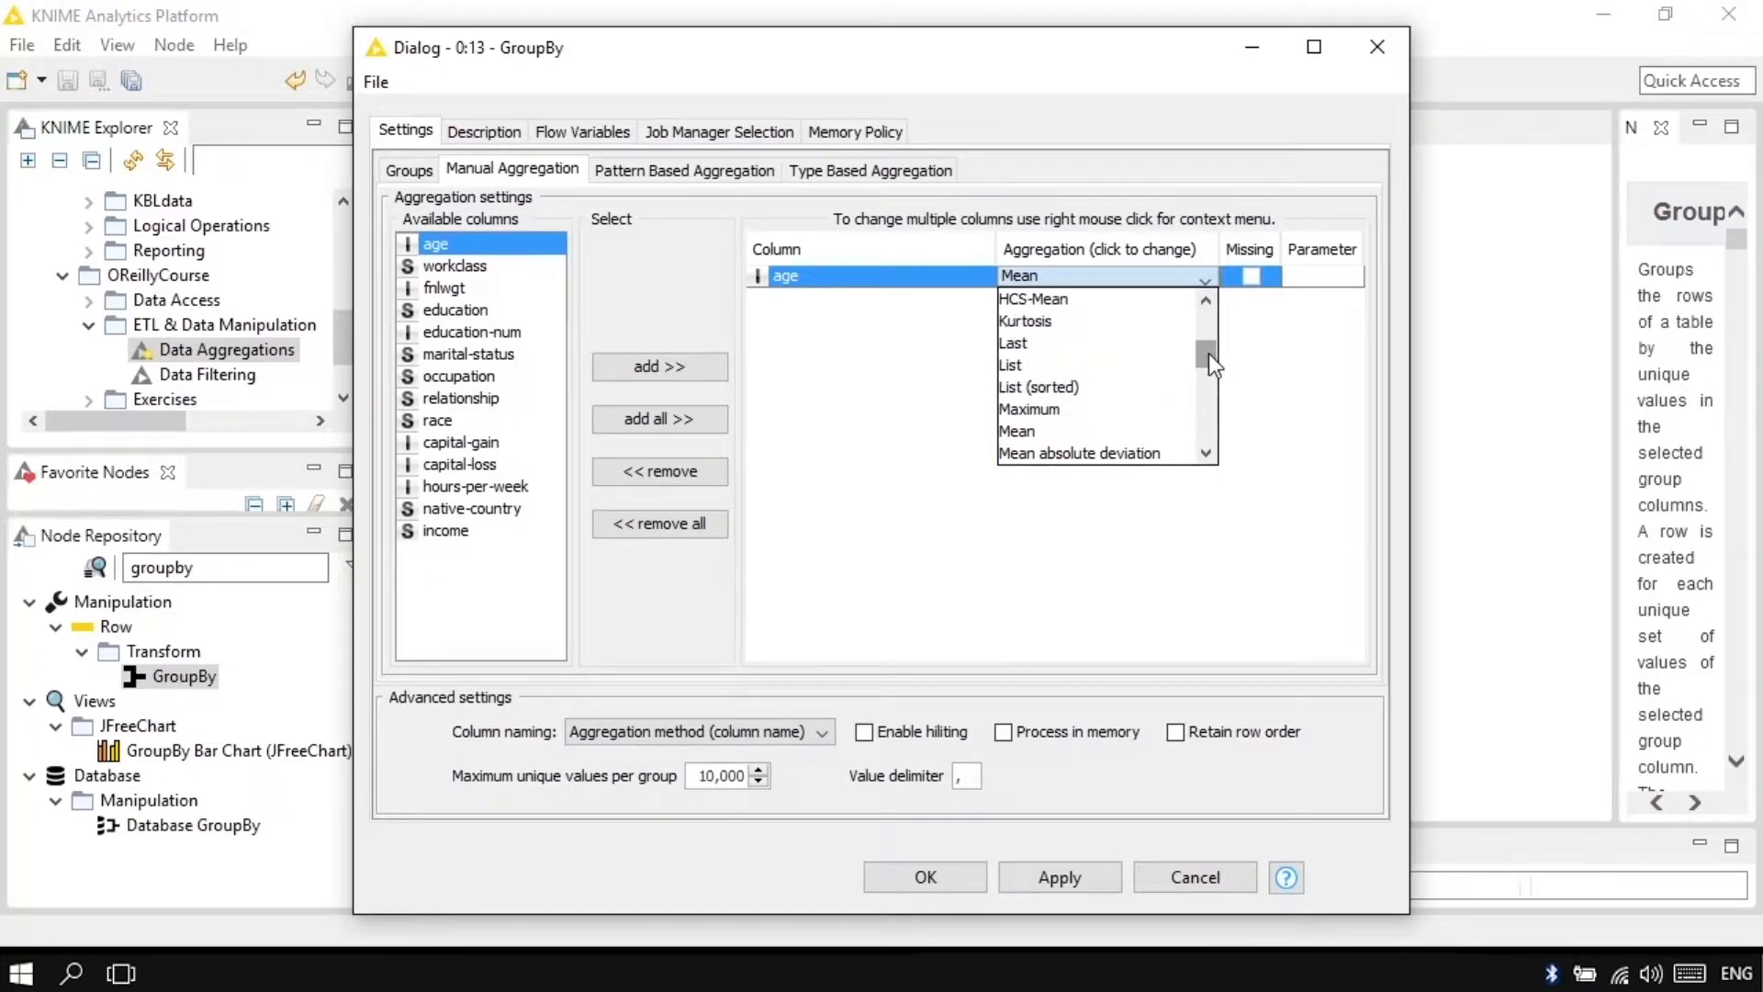
pyautogui.moveTo(1211, 355); pyautogui.dragTo(1211, 322)
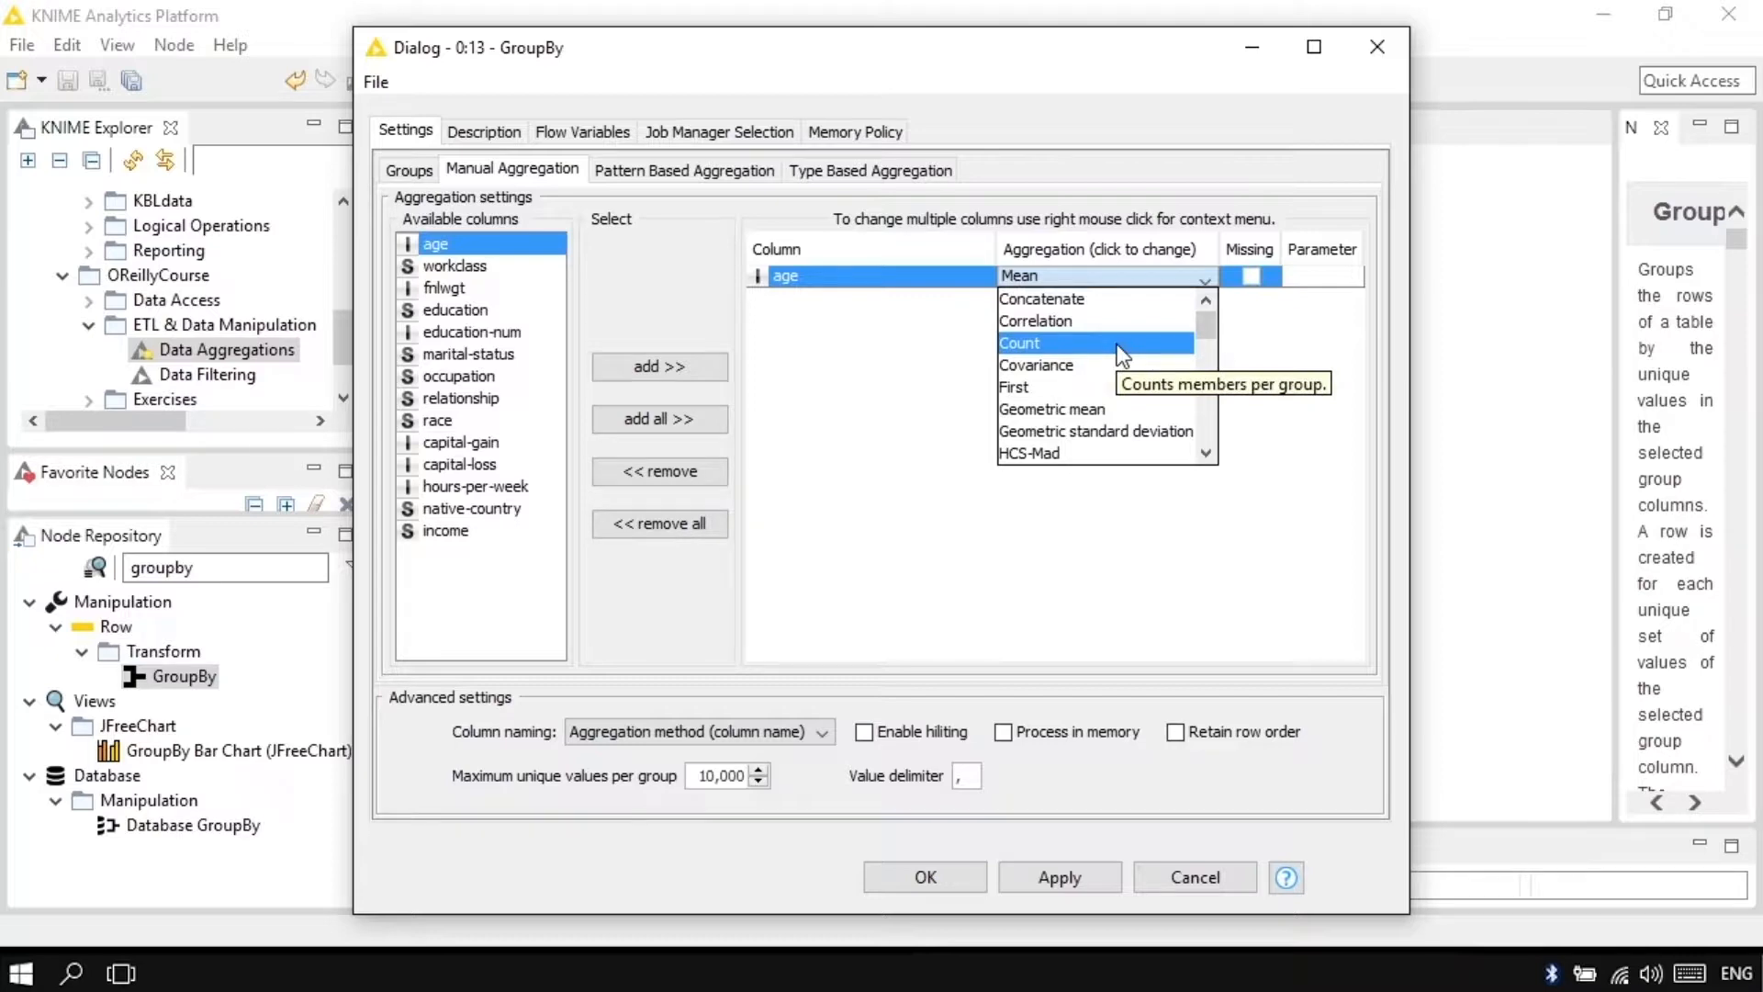
pyautogui.click(1247, 360)
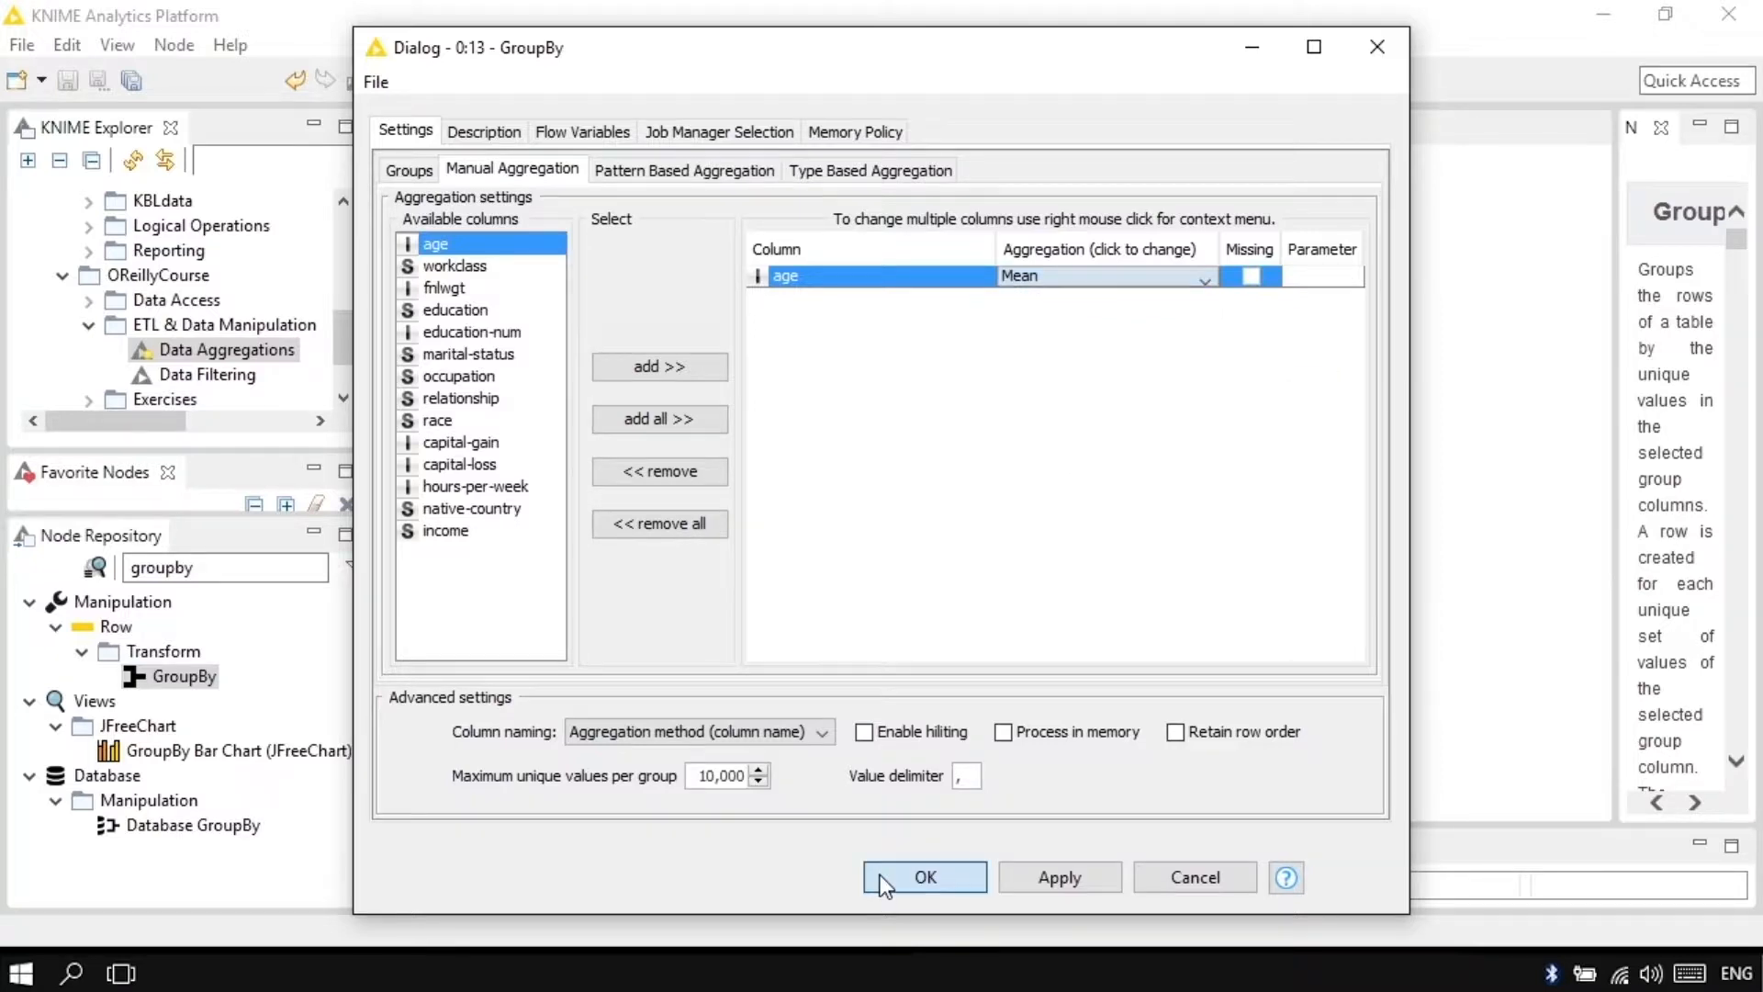
pyautogui.click(880, 874)
# - Execute the GroupBy node and check the mean age per sex in its group table
pyautogui.rightClick(735, 461)
pyautogui.click(800, 408)
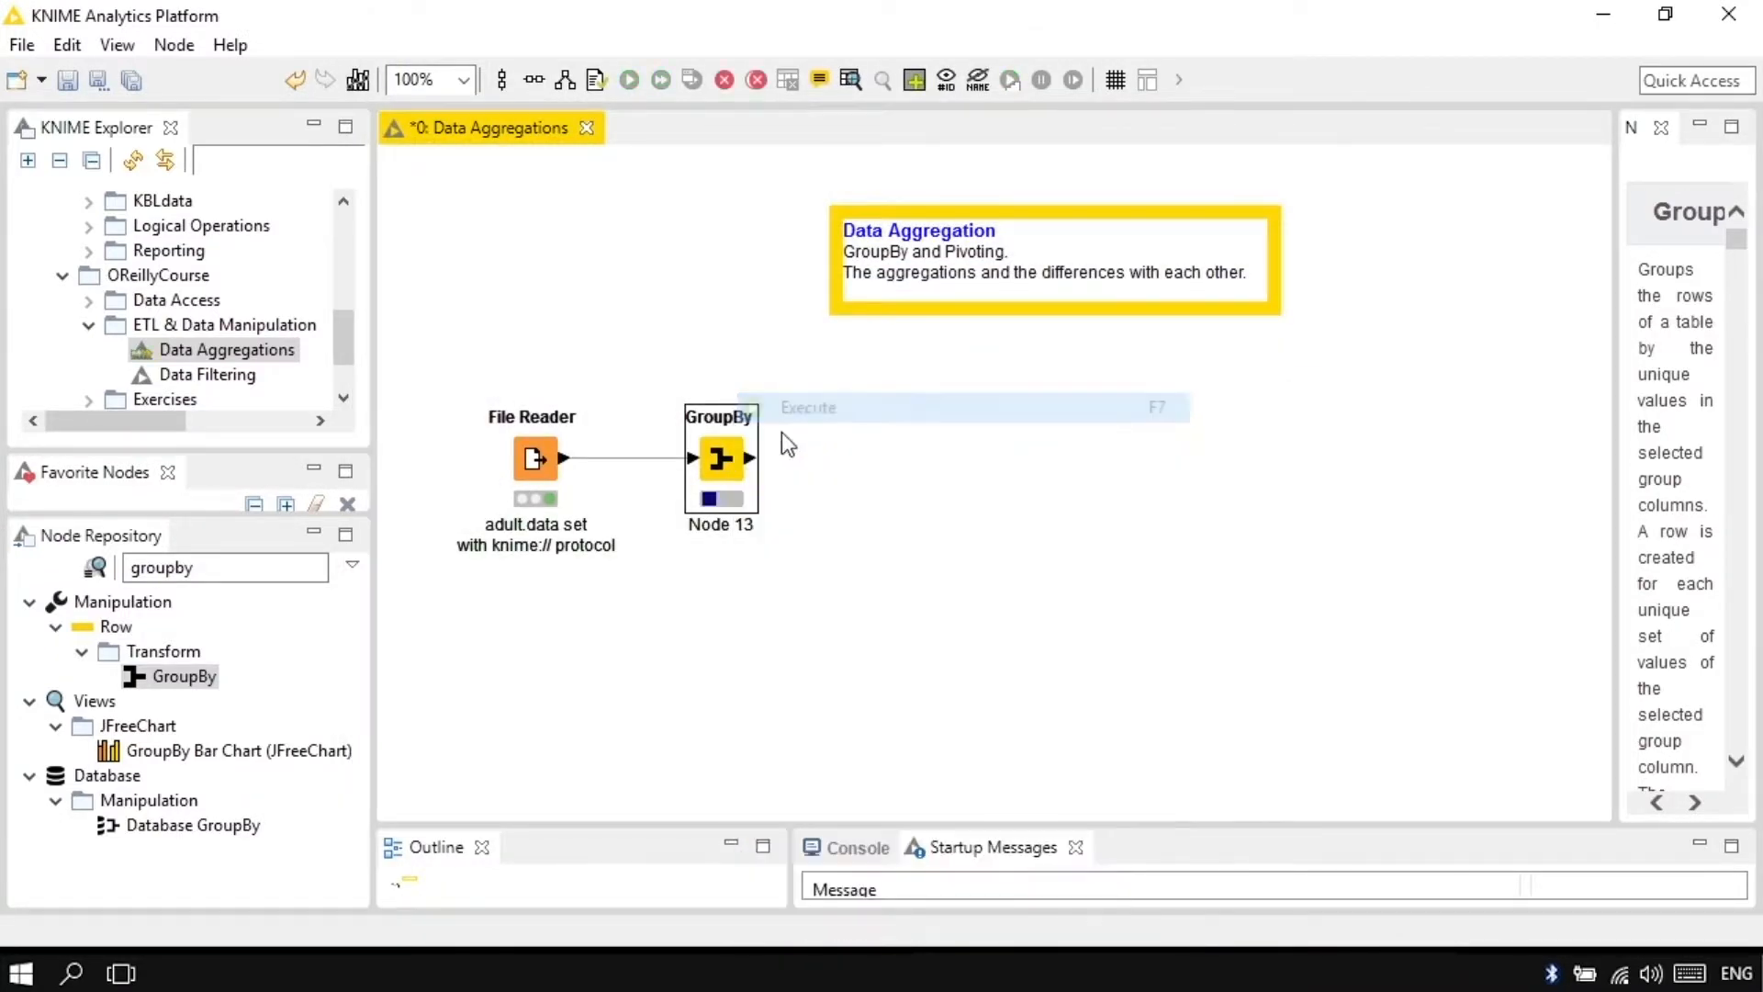
pyautogui.rightClick(727, 459)
pyautogui.click(799, 931)
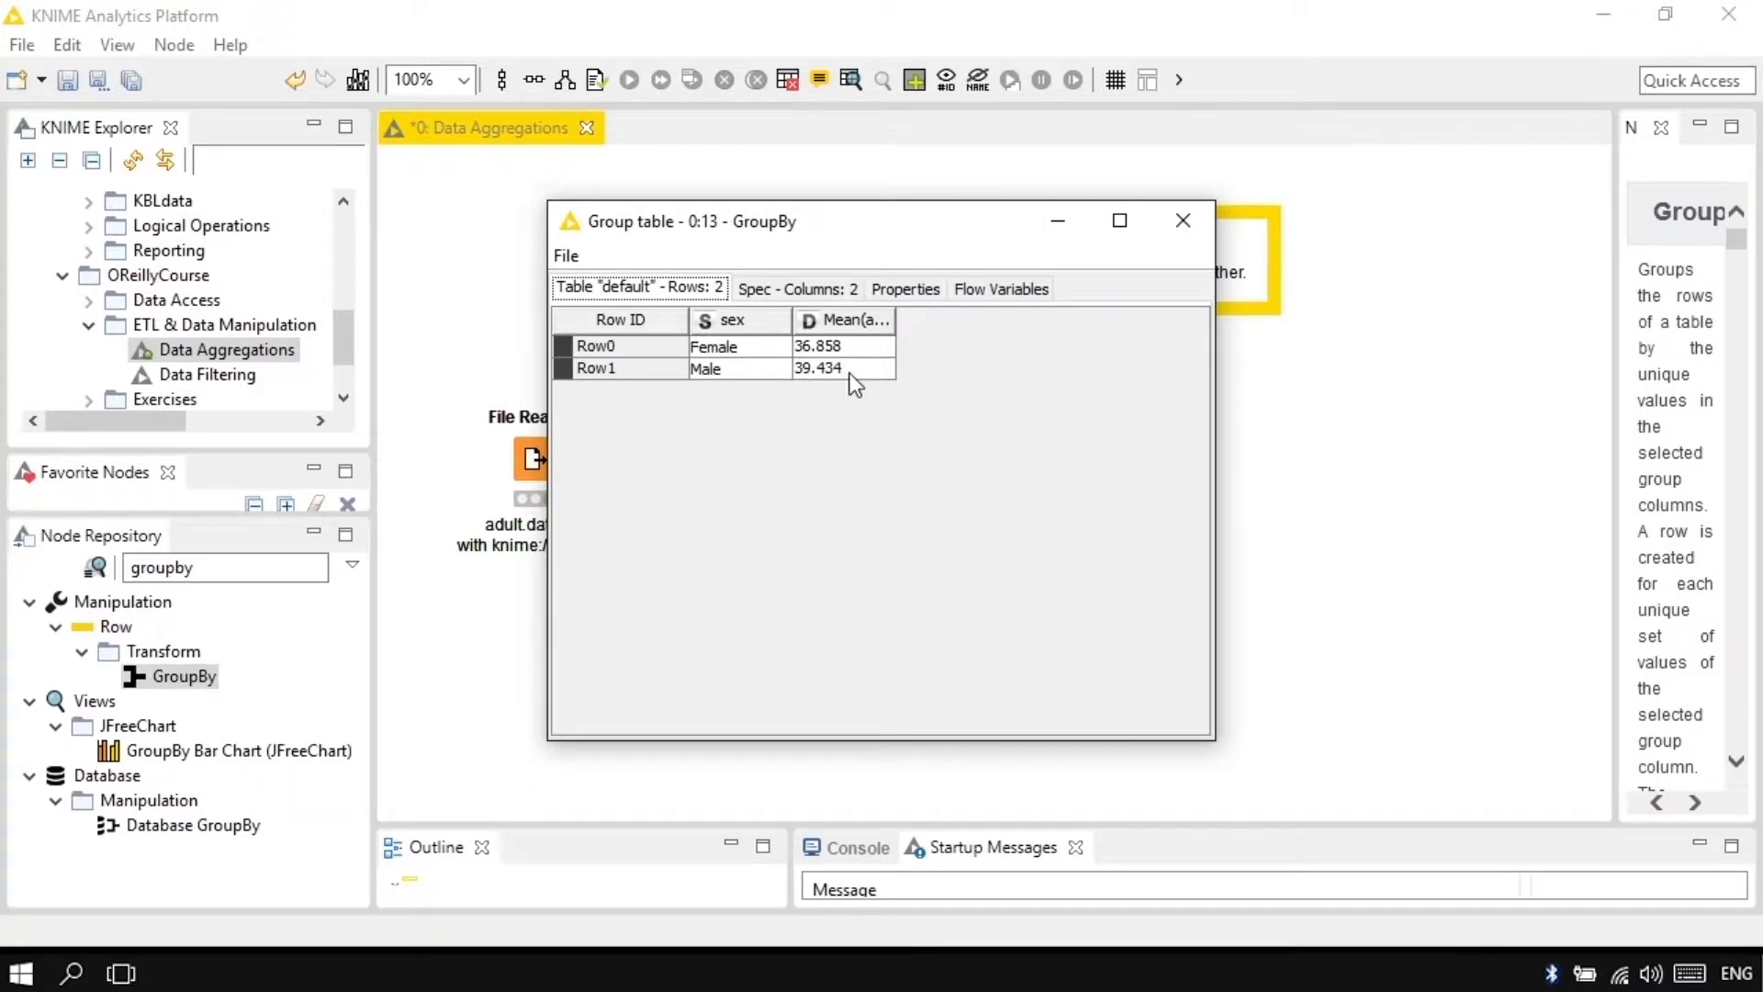
pyautogui.click(1182, 230)
# - Change the GroupBy node's aggregation method for the age column to Count and accept the new configuration
pyautogui.doubleClick(740, 454)
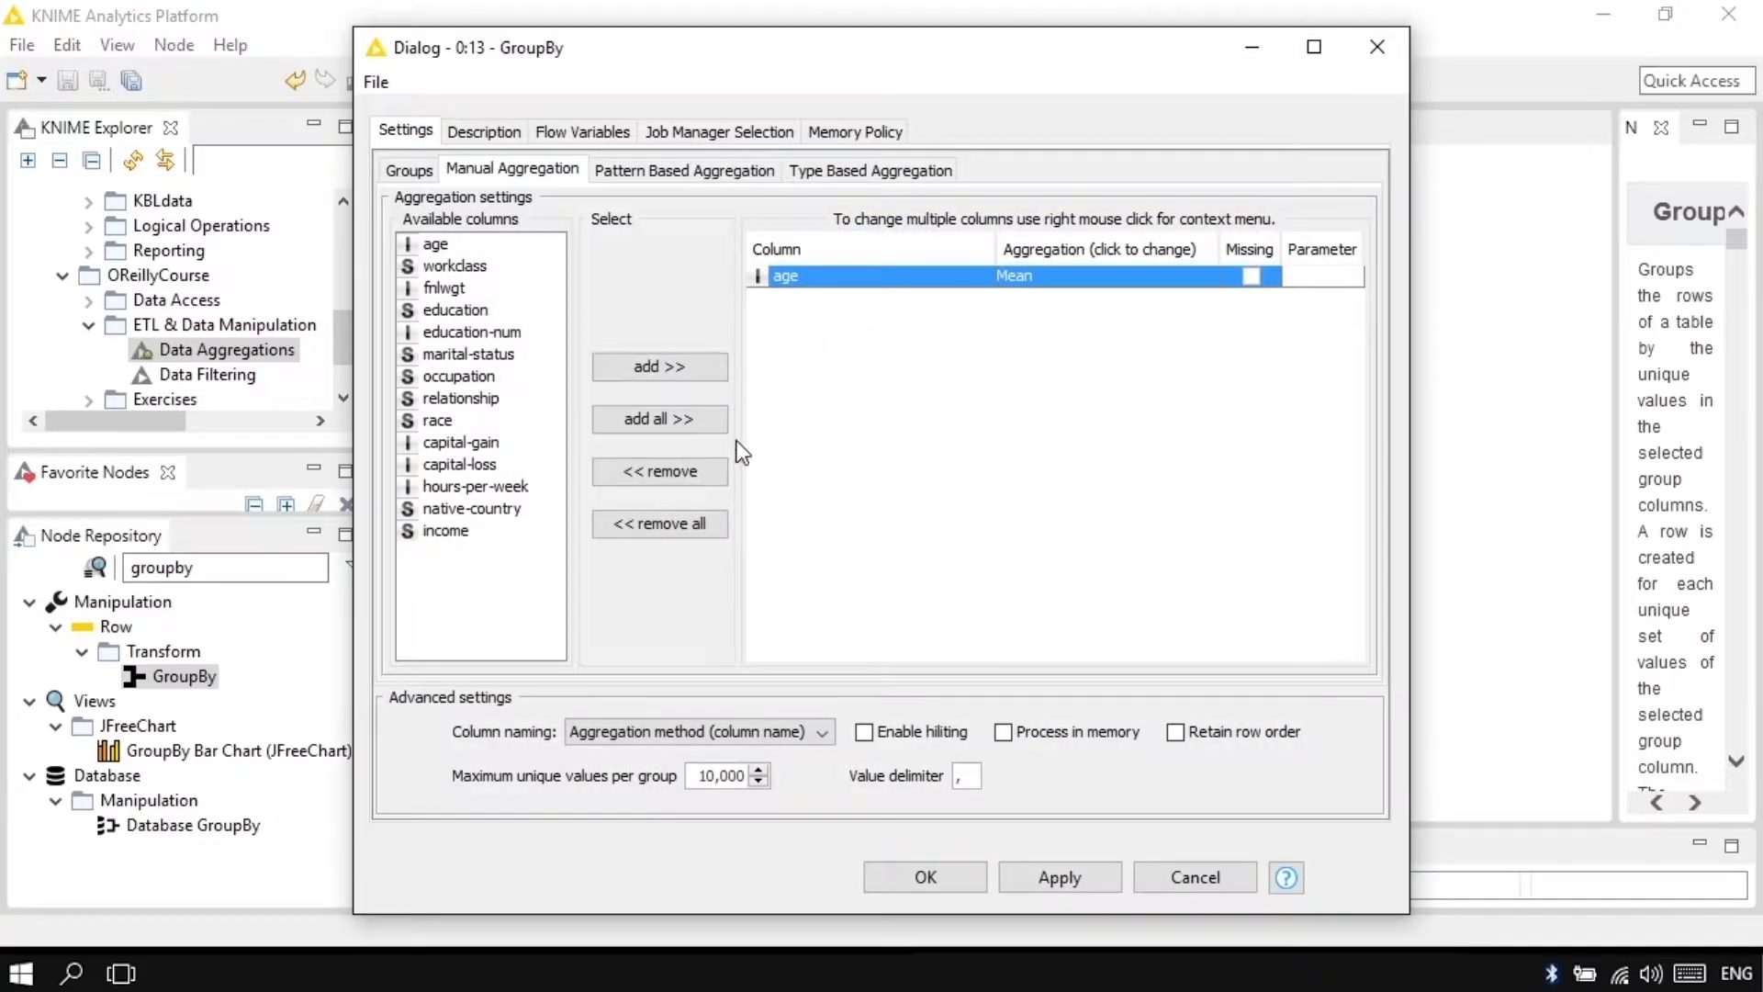
pyautogui.click(1095, 275)
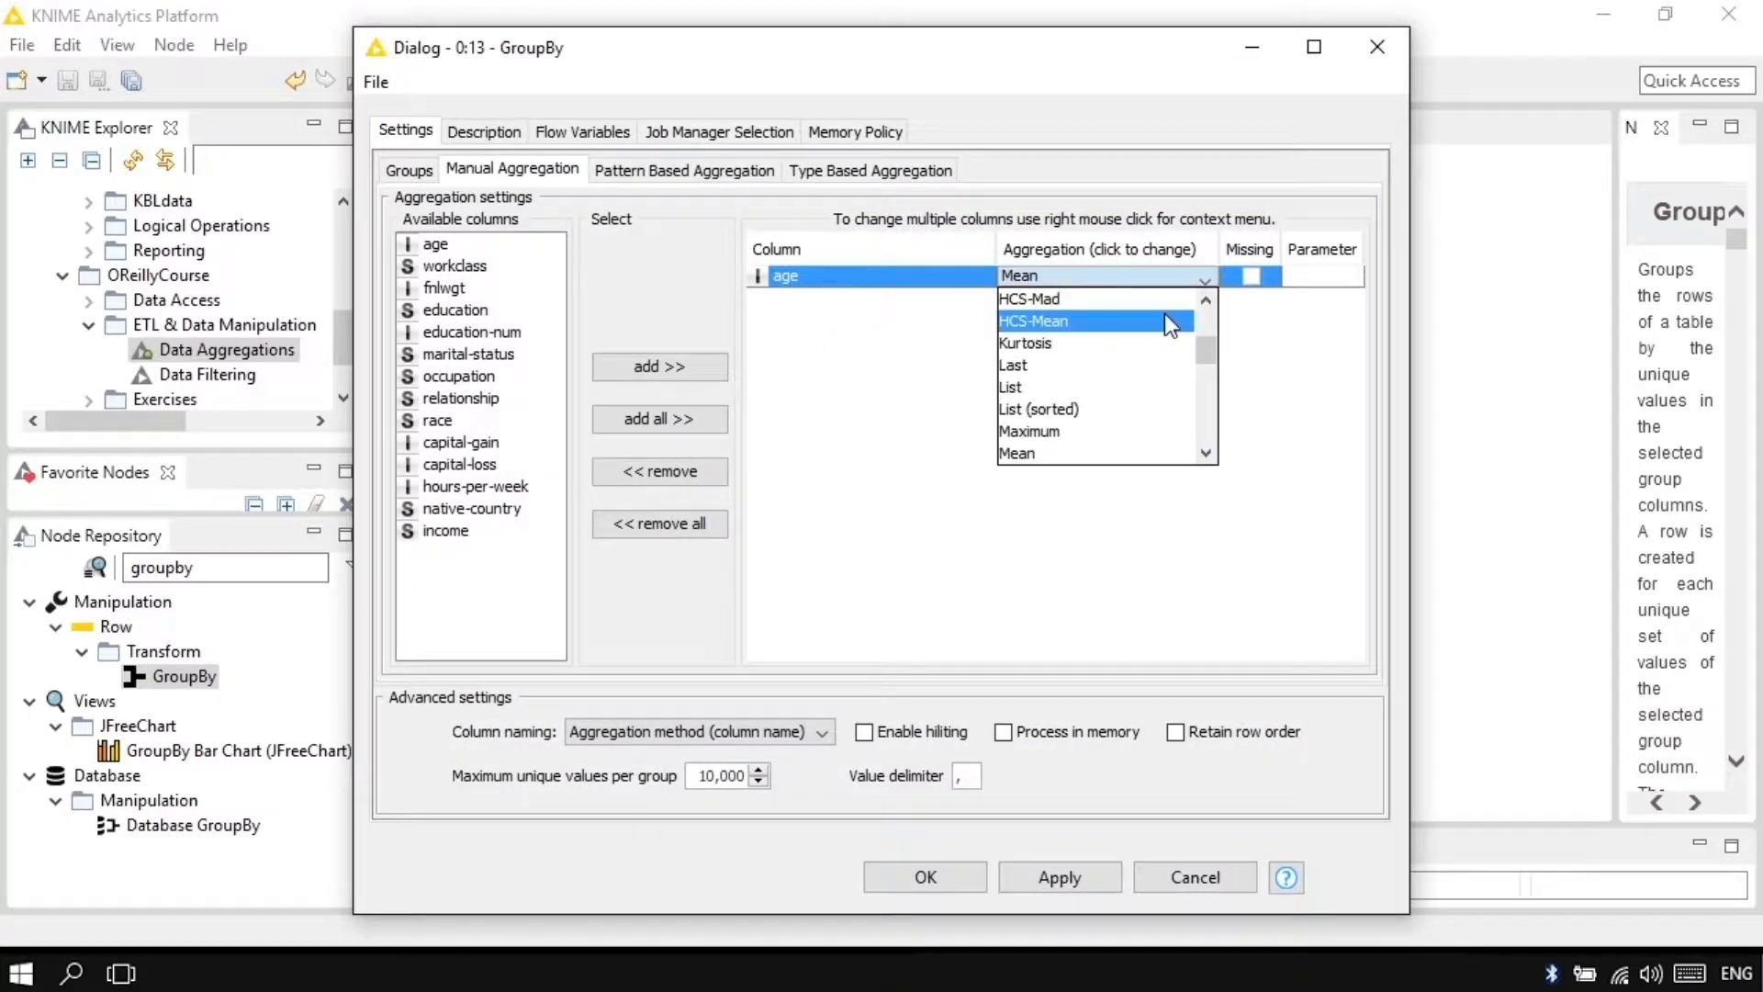
pyautogui.click(1205, 321)
pyautogui.click(1141, 343)
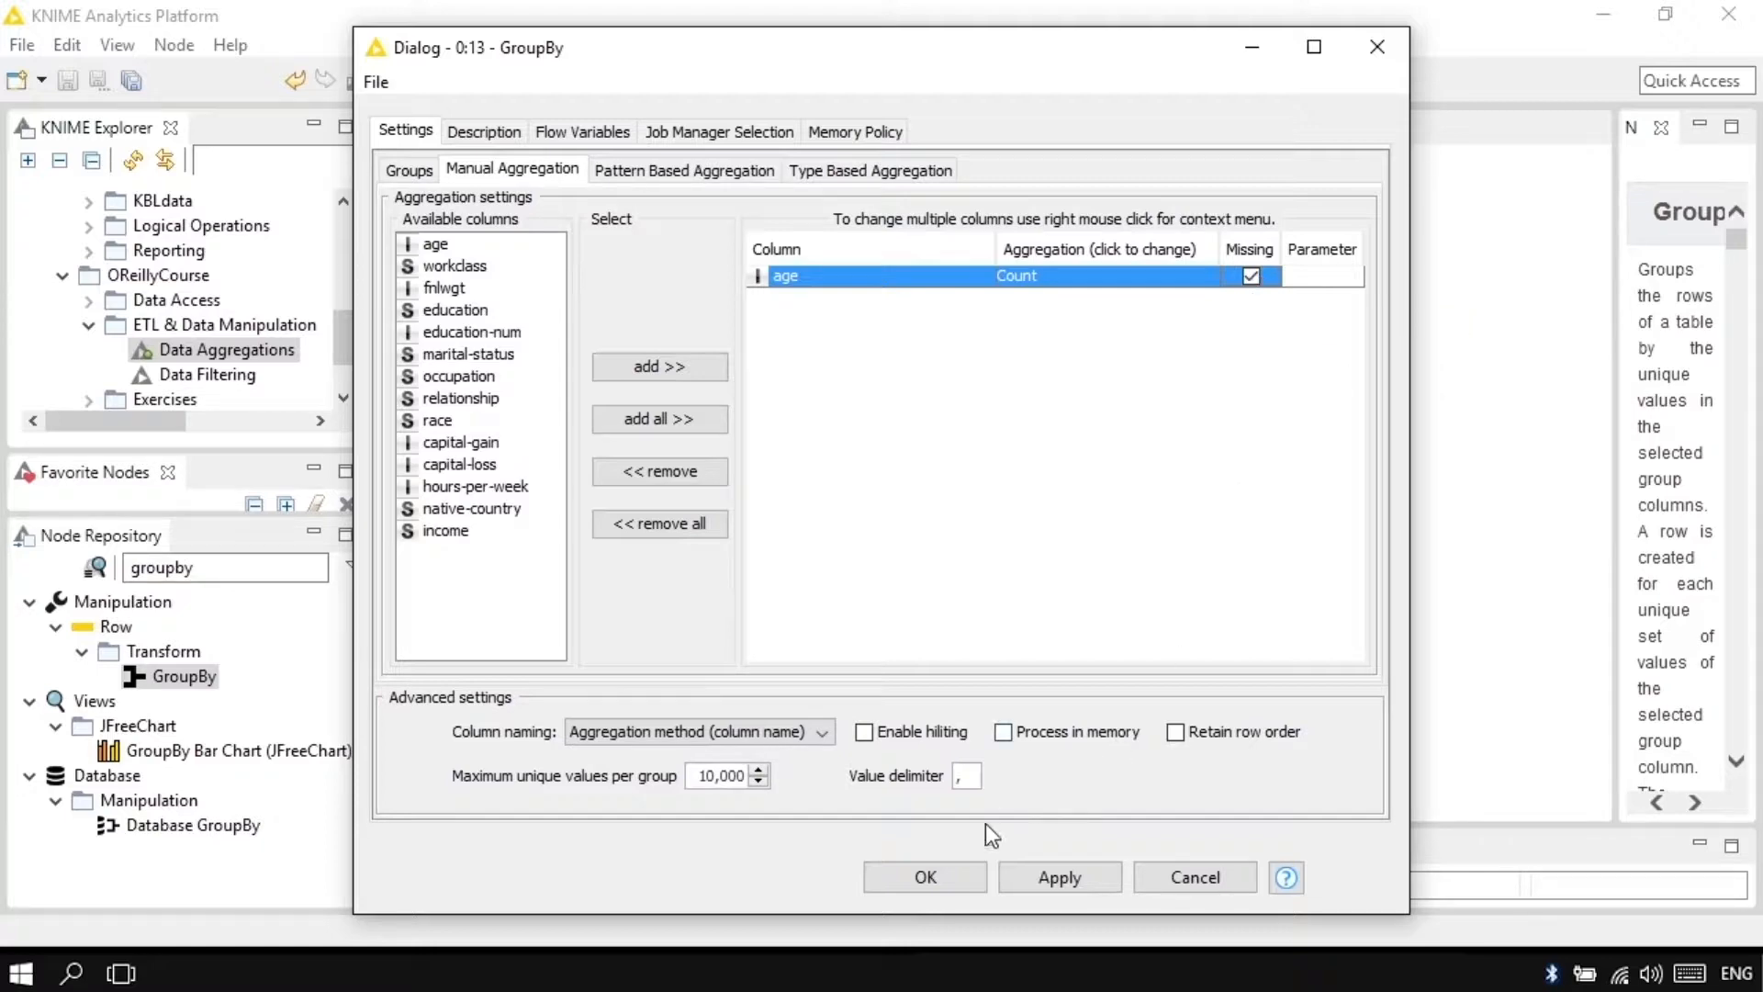
pyautogui.click(944, 876)
pyautogui.click(1040, 512)
# - Re-execute the GroupBy node and check the row counts per sex in its group table
pyautogui.rightClick(735, 461)
pyautogui.click(847, 405)
pyautogui.rightClick(721, 459)
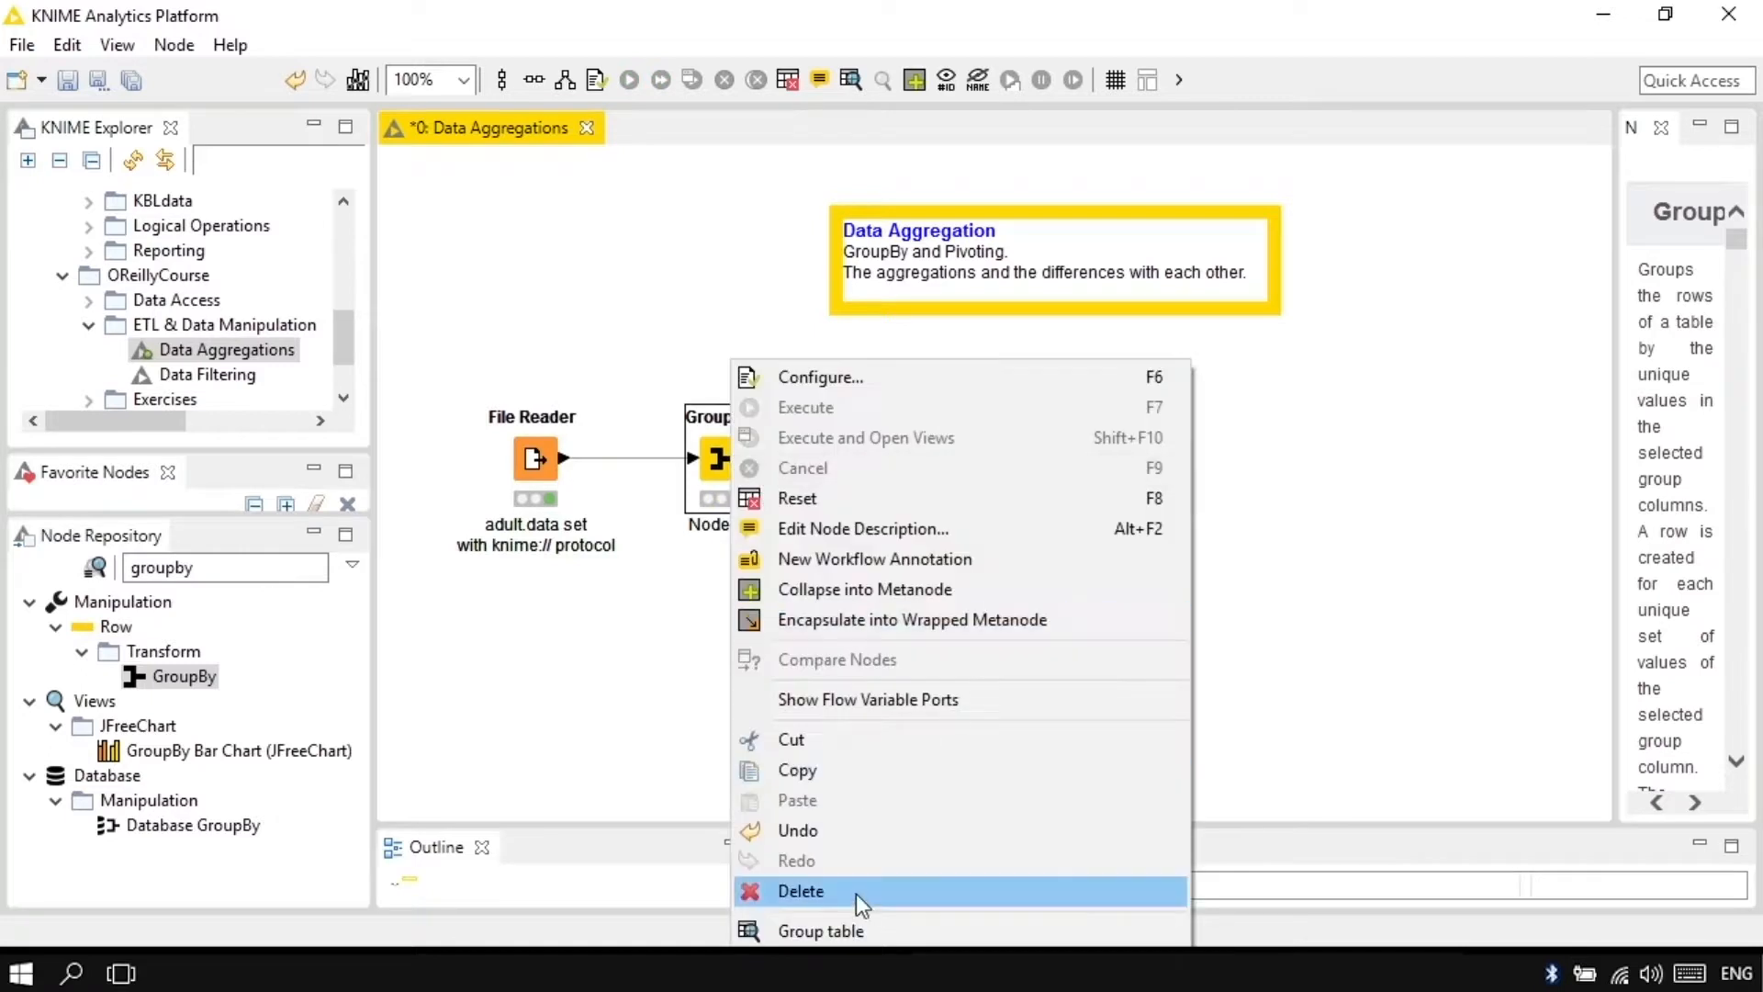
pyautogui.click(836, 930)
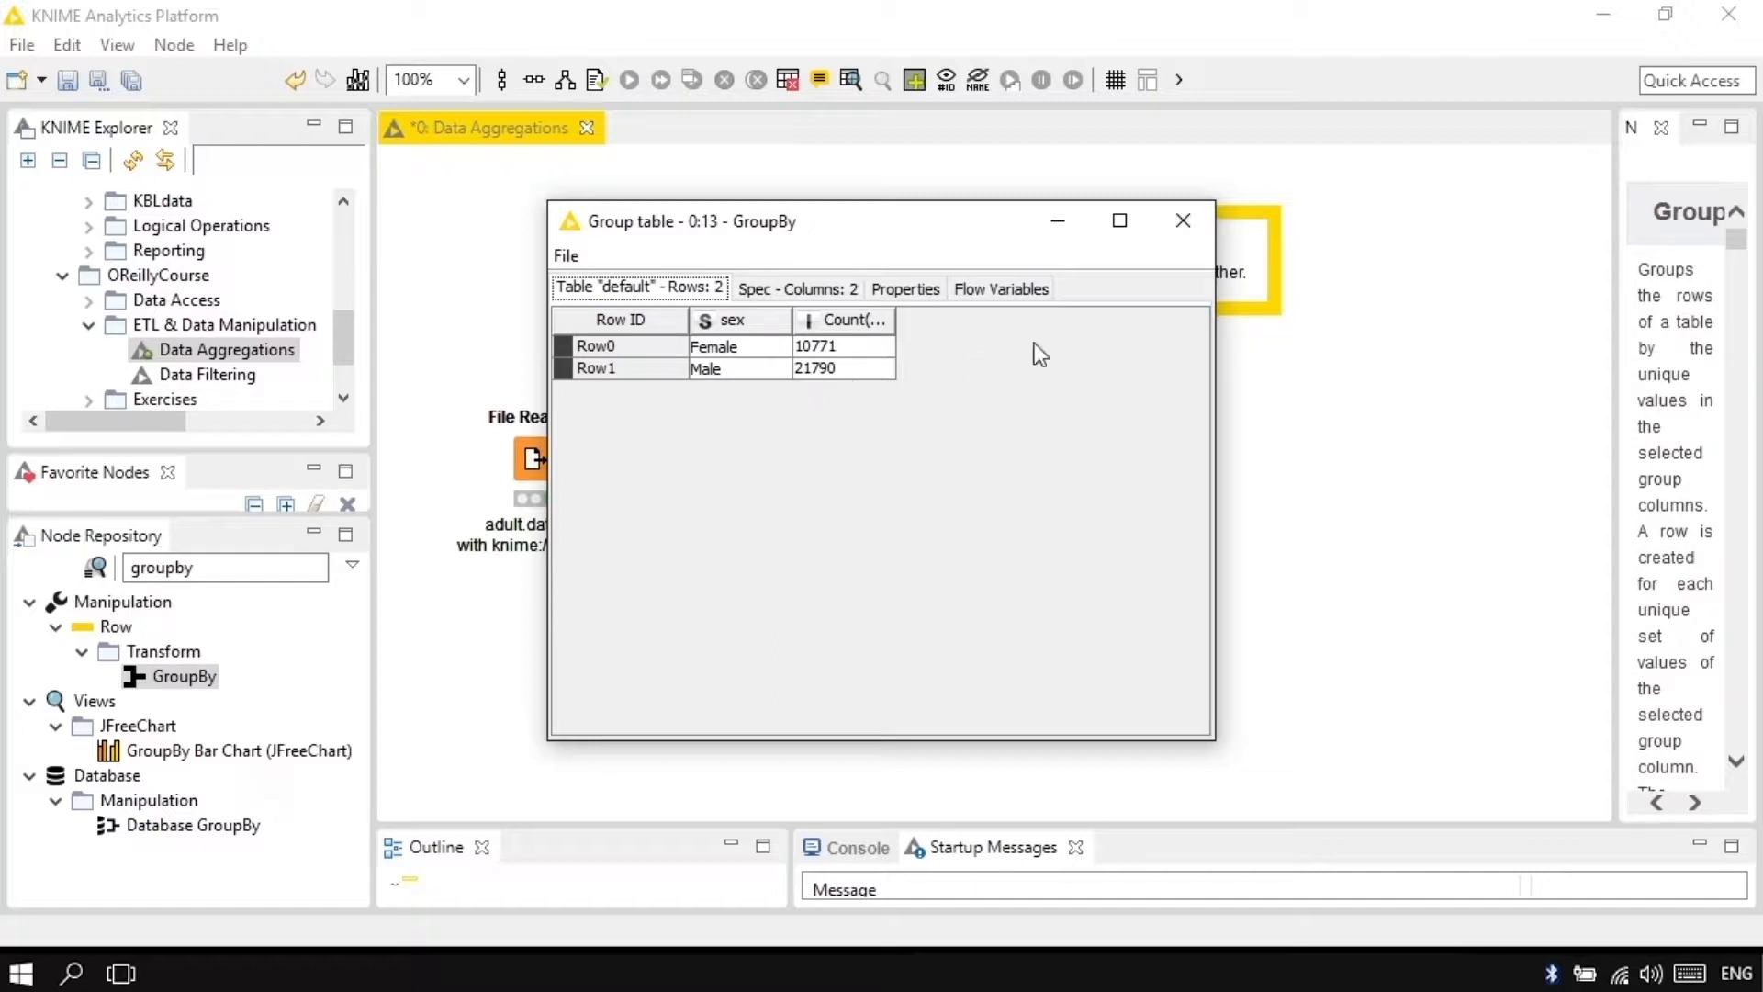
pyautogui.click(1183, 221)
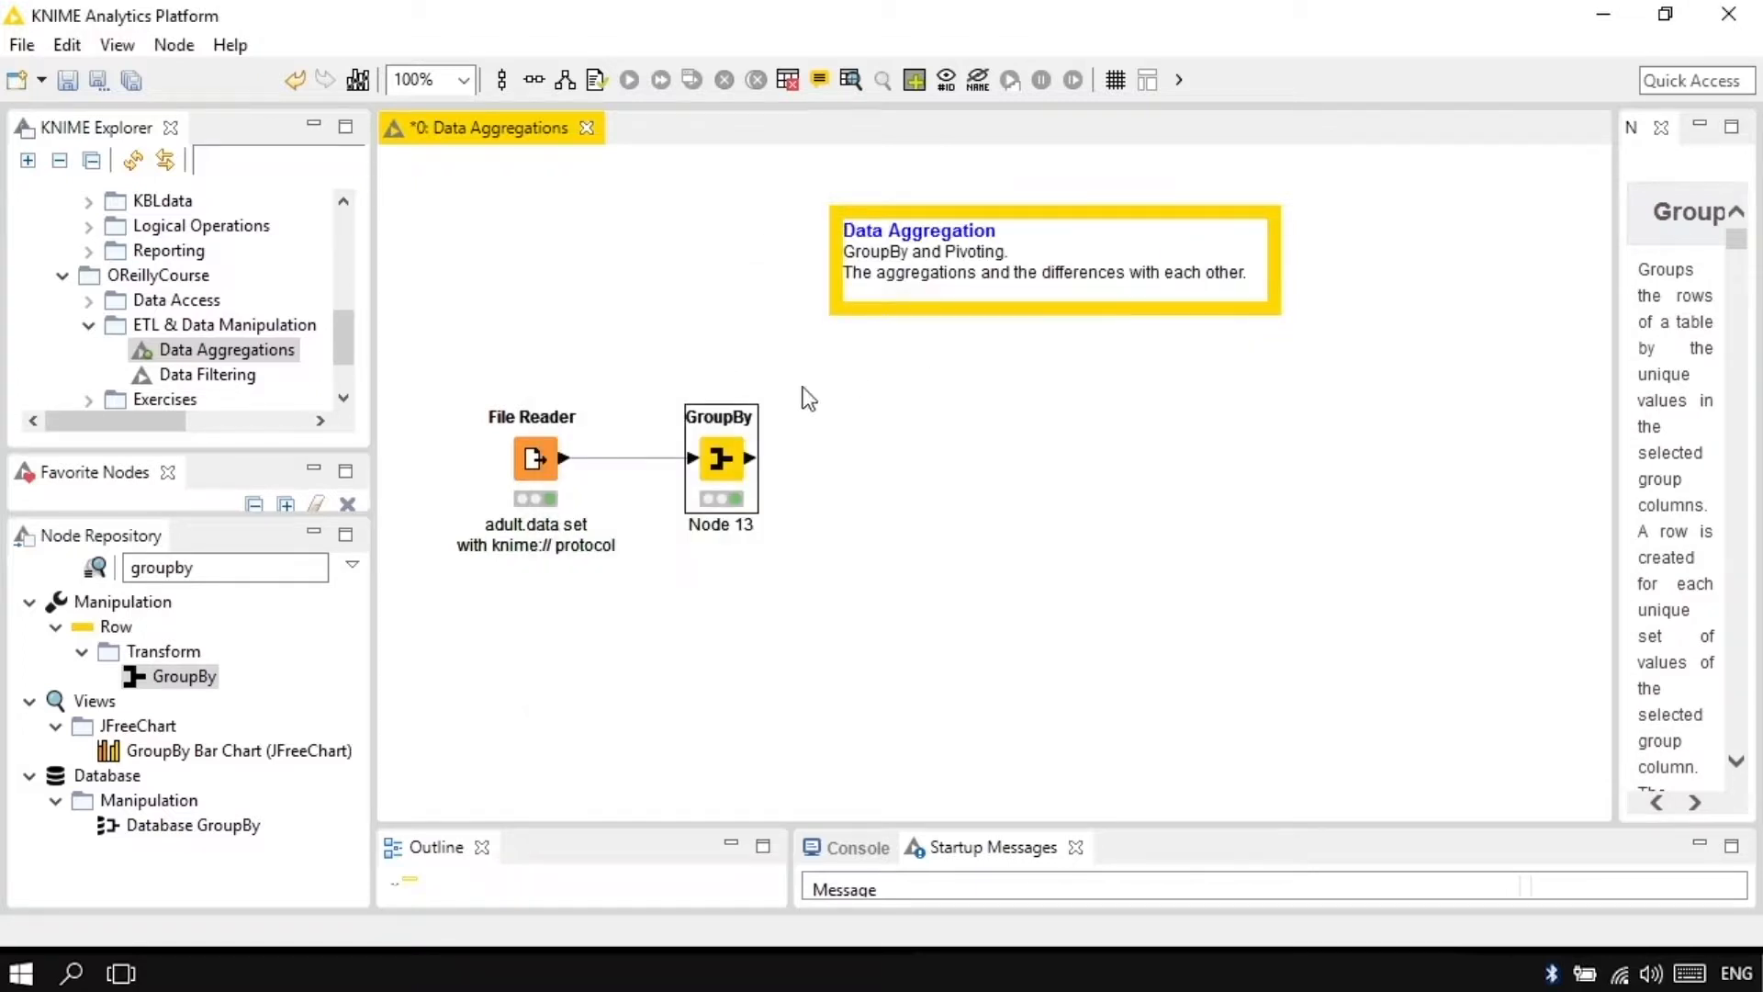
# - Reopen the GroupBy configuration and look over the pattern-based and type-based aggregation settings
pyautogui.doubleClick(731, 466)
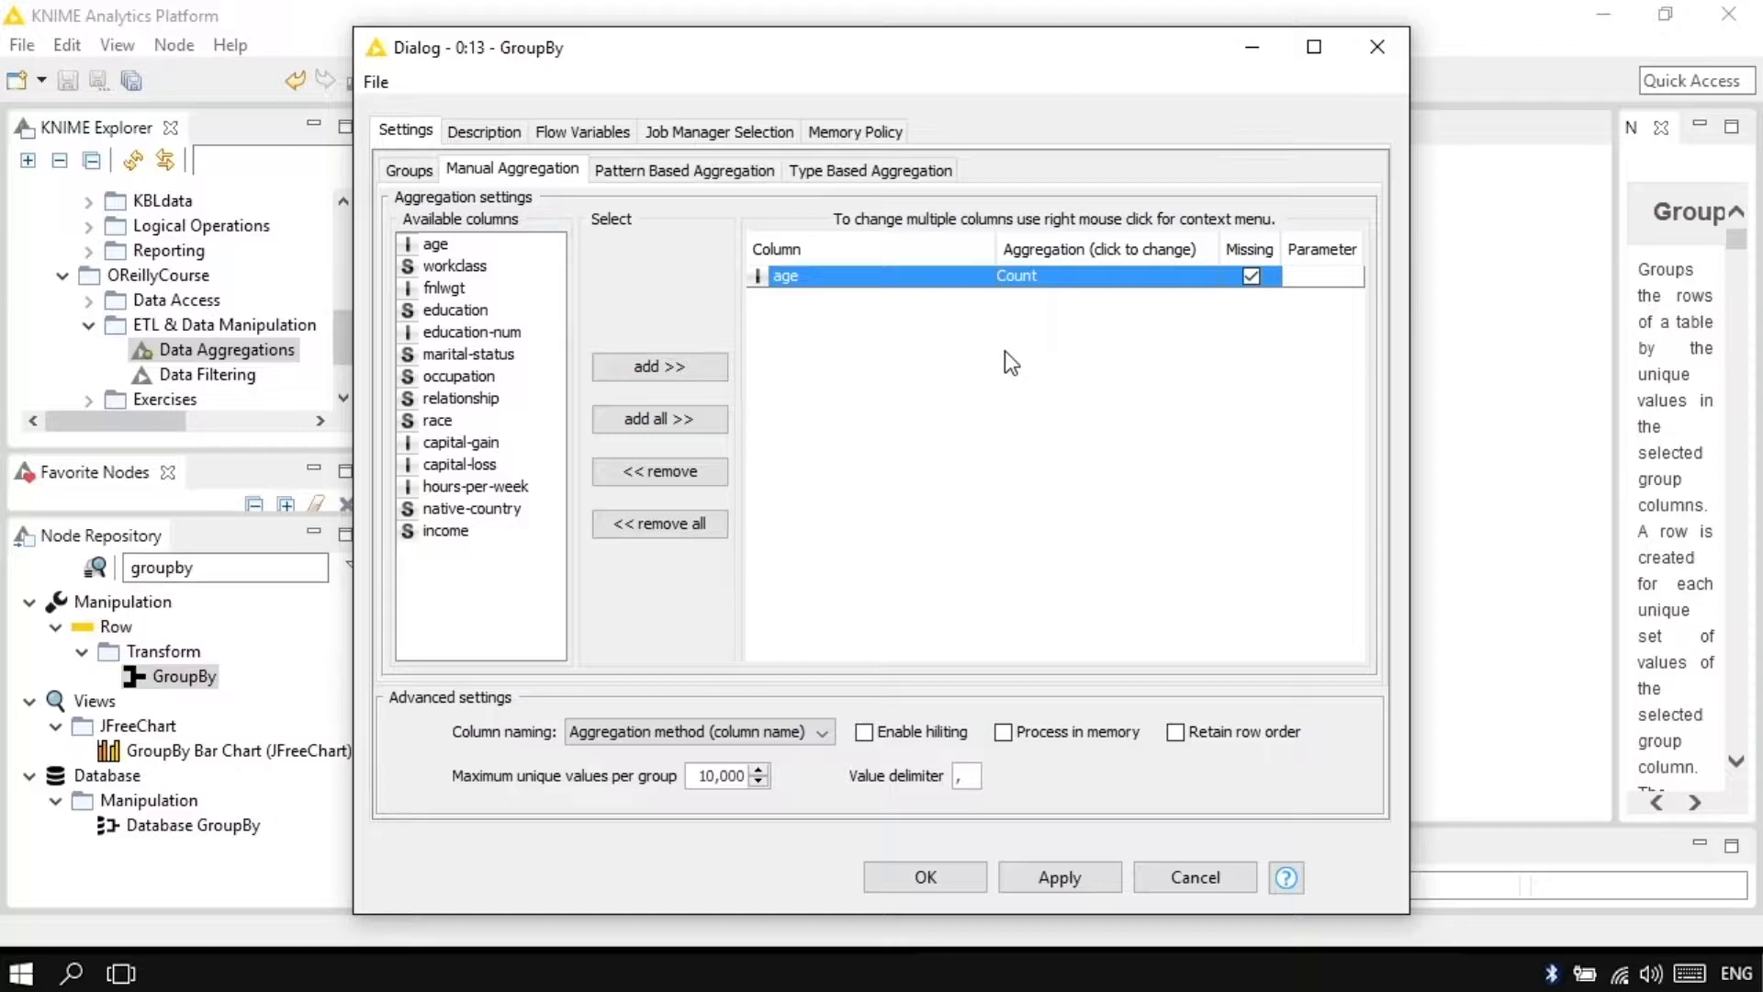
pyautogui.click(695, 176)
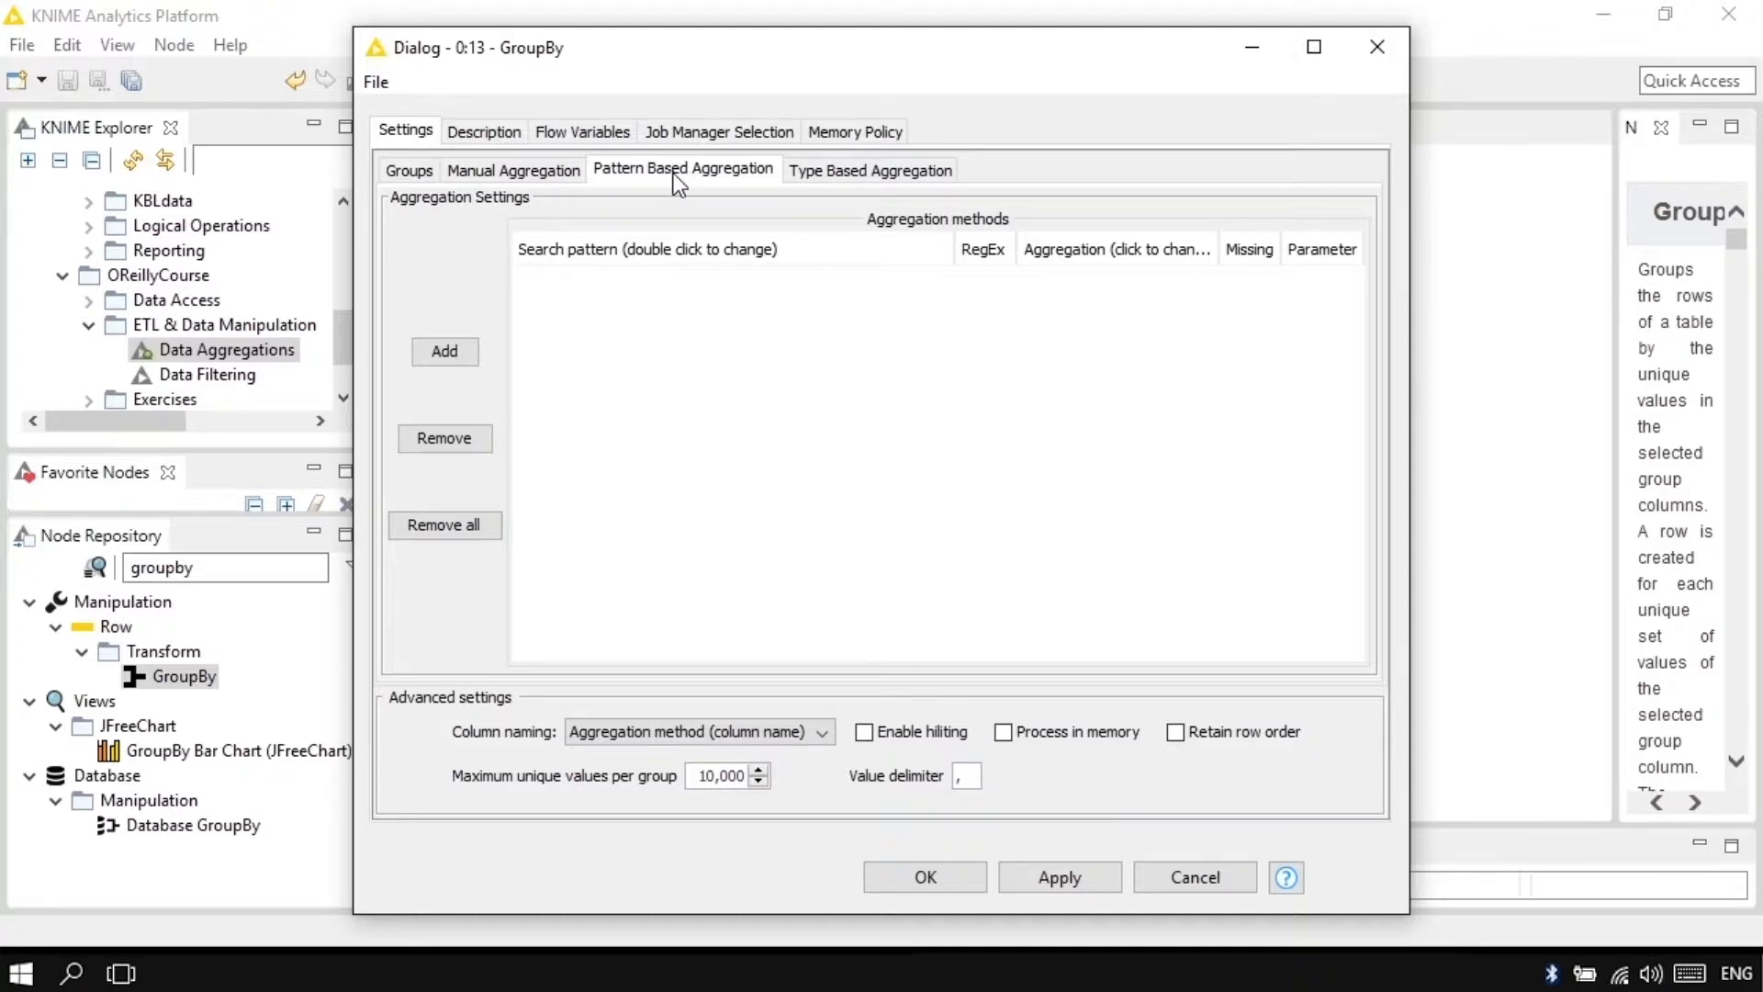
pyautogui.click(902, 174)
pyautogui.click(698, 171)
# - Add a pattern-based aggregation entry with the search pattern edu*
pyautogui.click(445, 351)
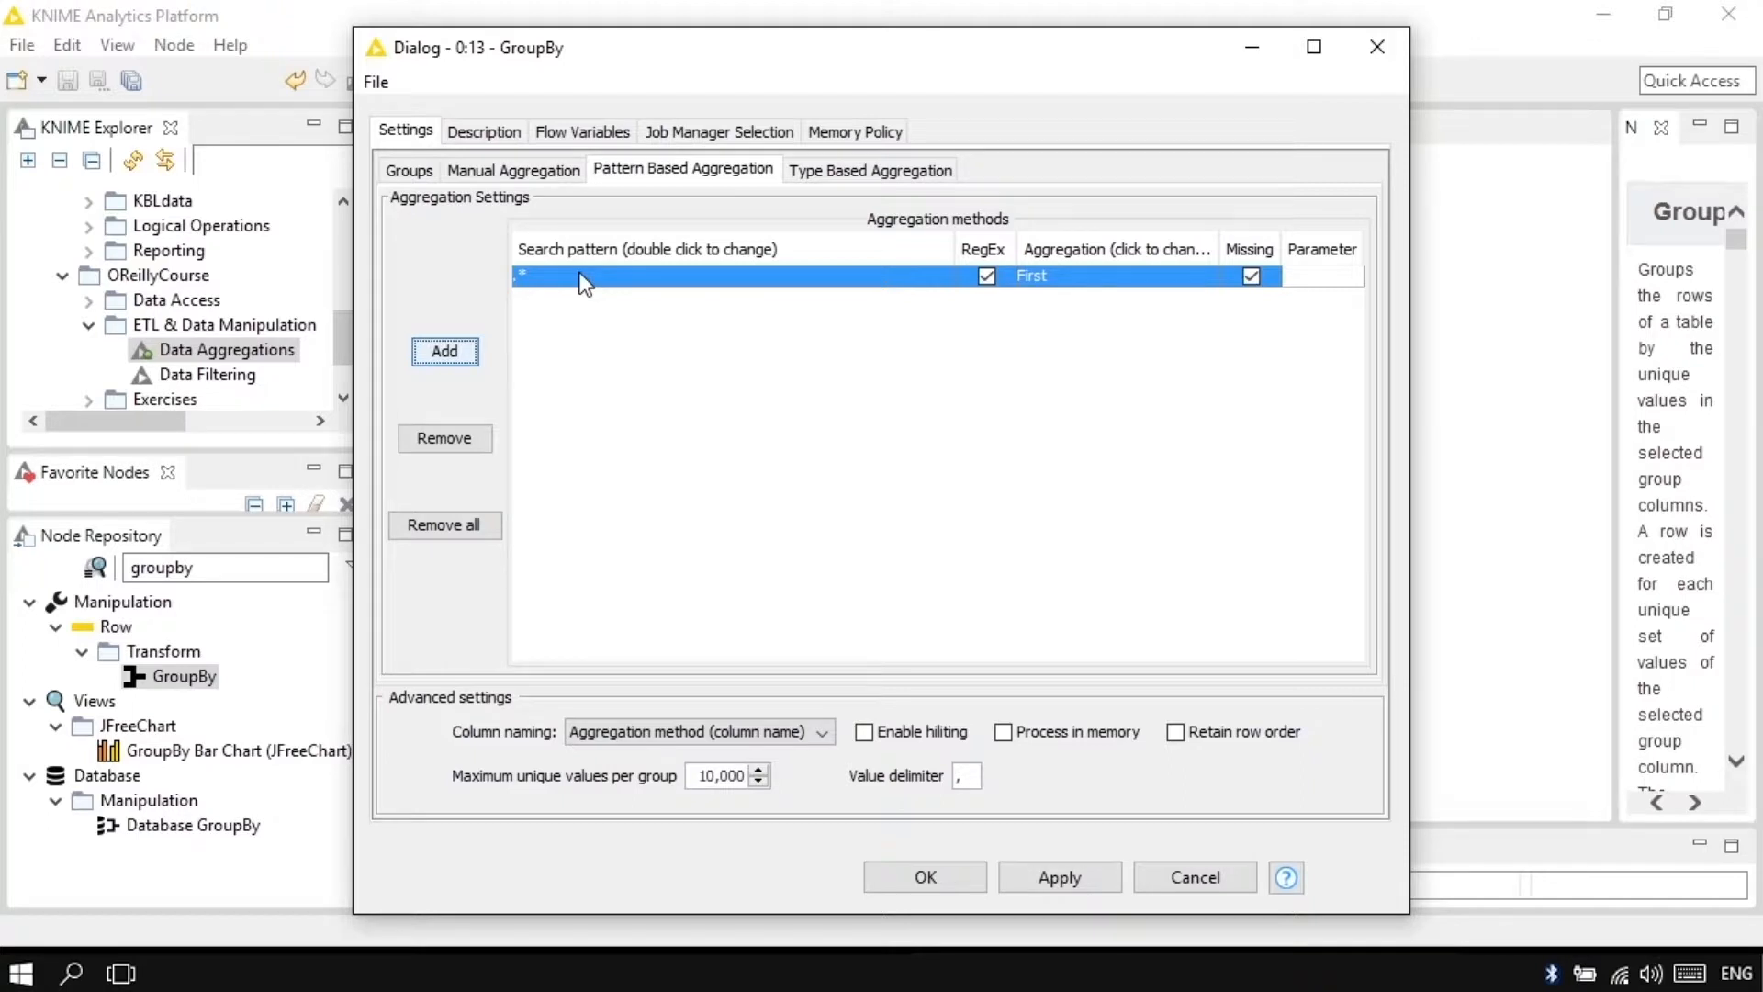
pyautogui.doubleClick(646, 276)
pyautogui.moveTo(525, 275); pyautogui.dragTo(512, 278)
pyautogui.write('edu')
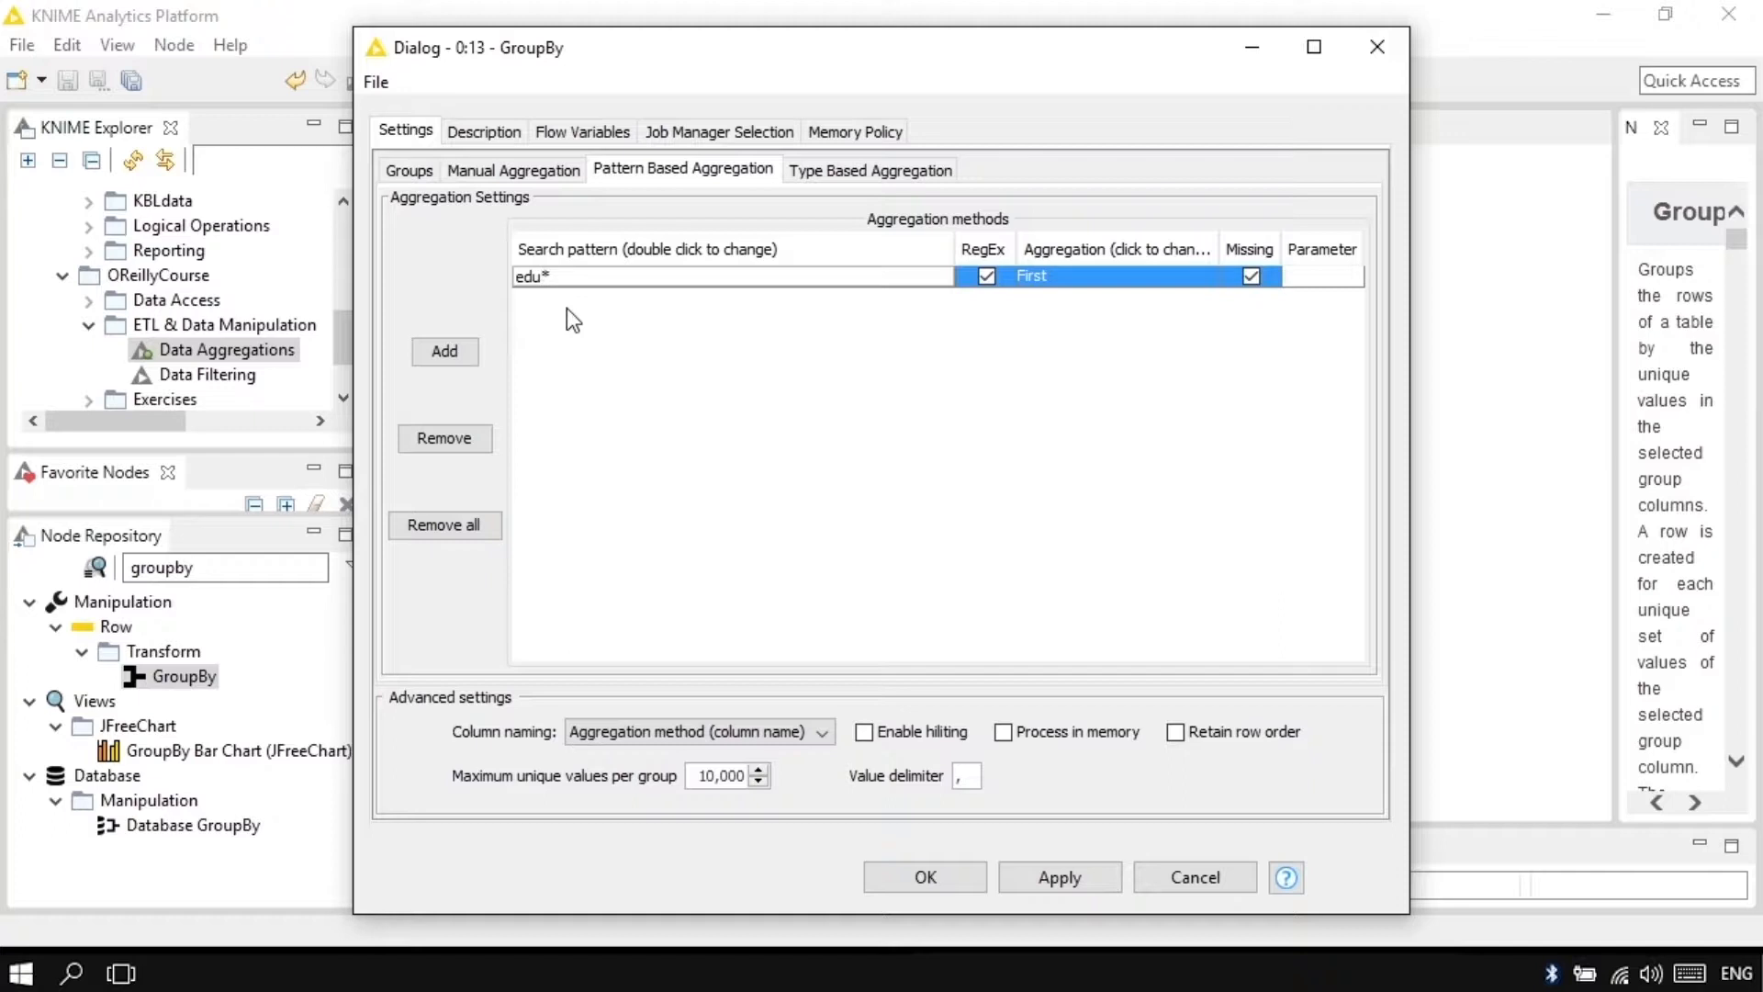
pyautogui.hotkey('shift', 'Right')
# - Try the Last aggregation method on the edu* pattern and remove the pattern entry
pyautogui.click(1150, 274)
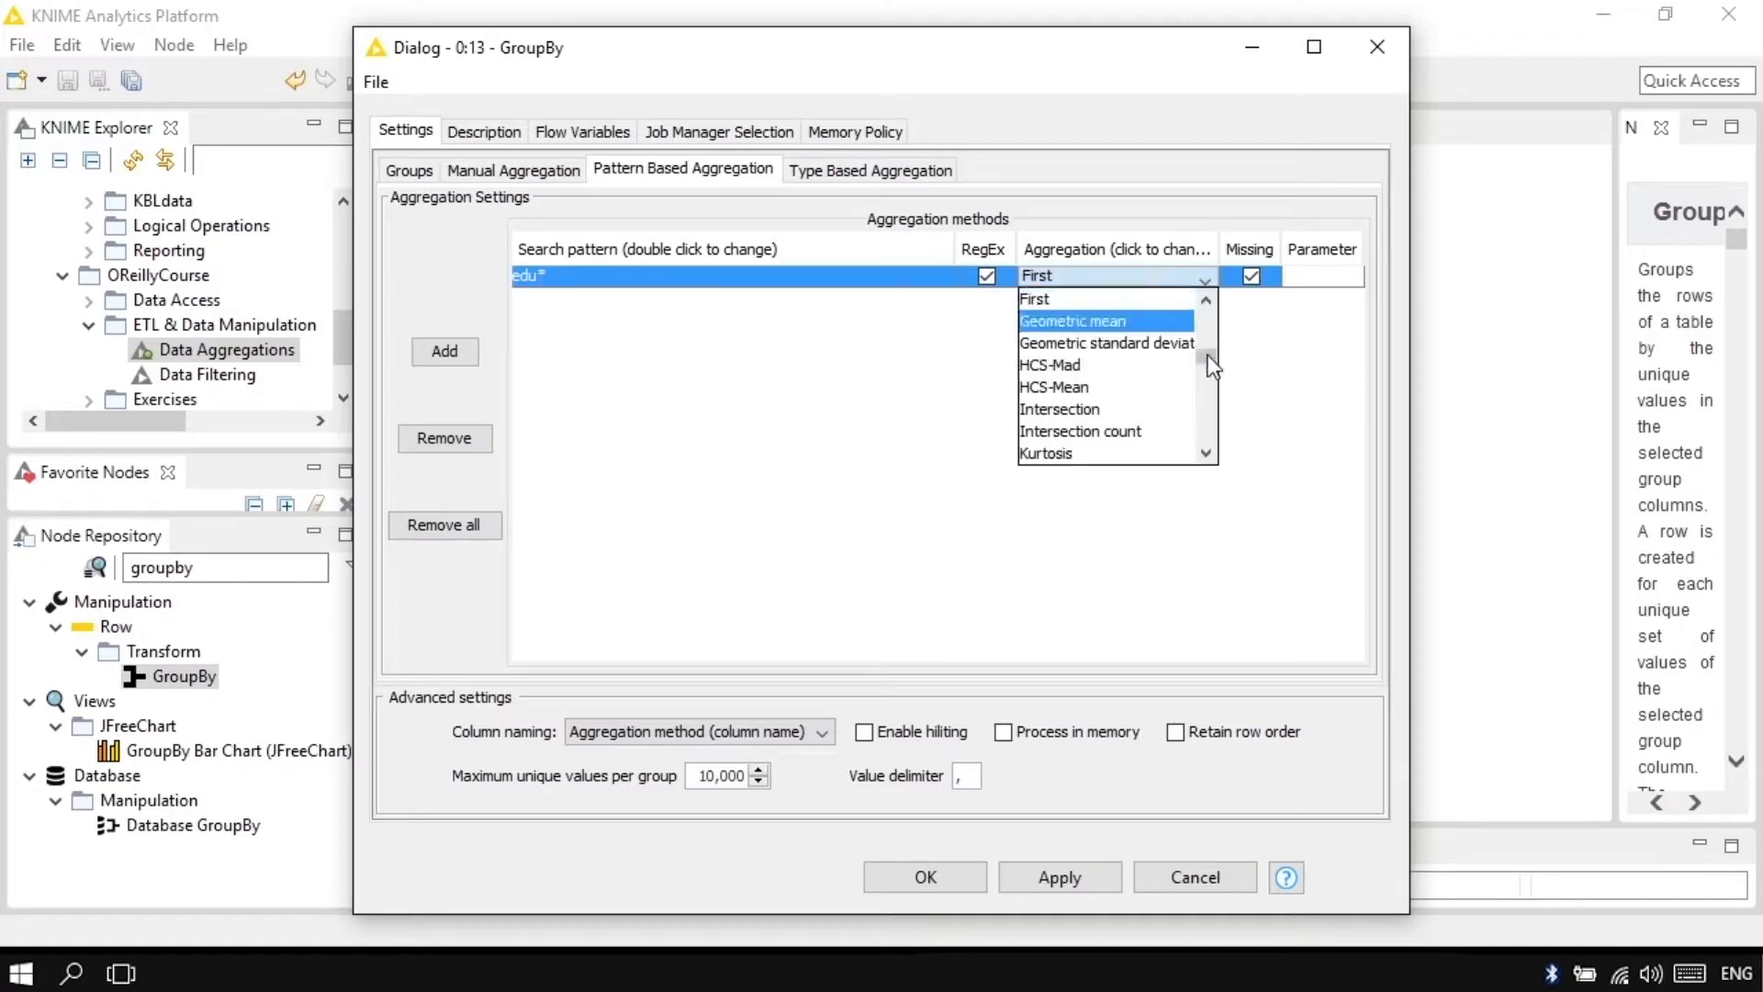
pyautogui.moveTo(1209, 356); pyautogui.dragTo(1208, 366)
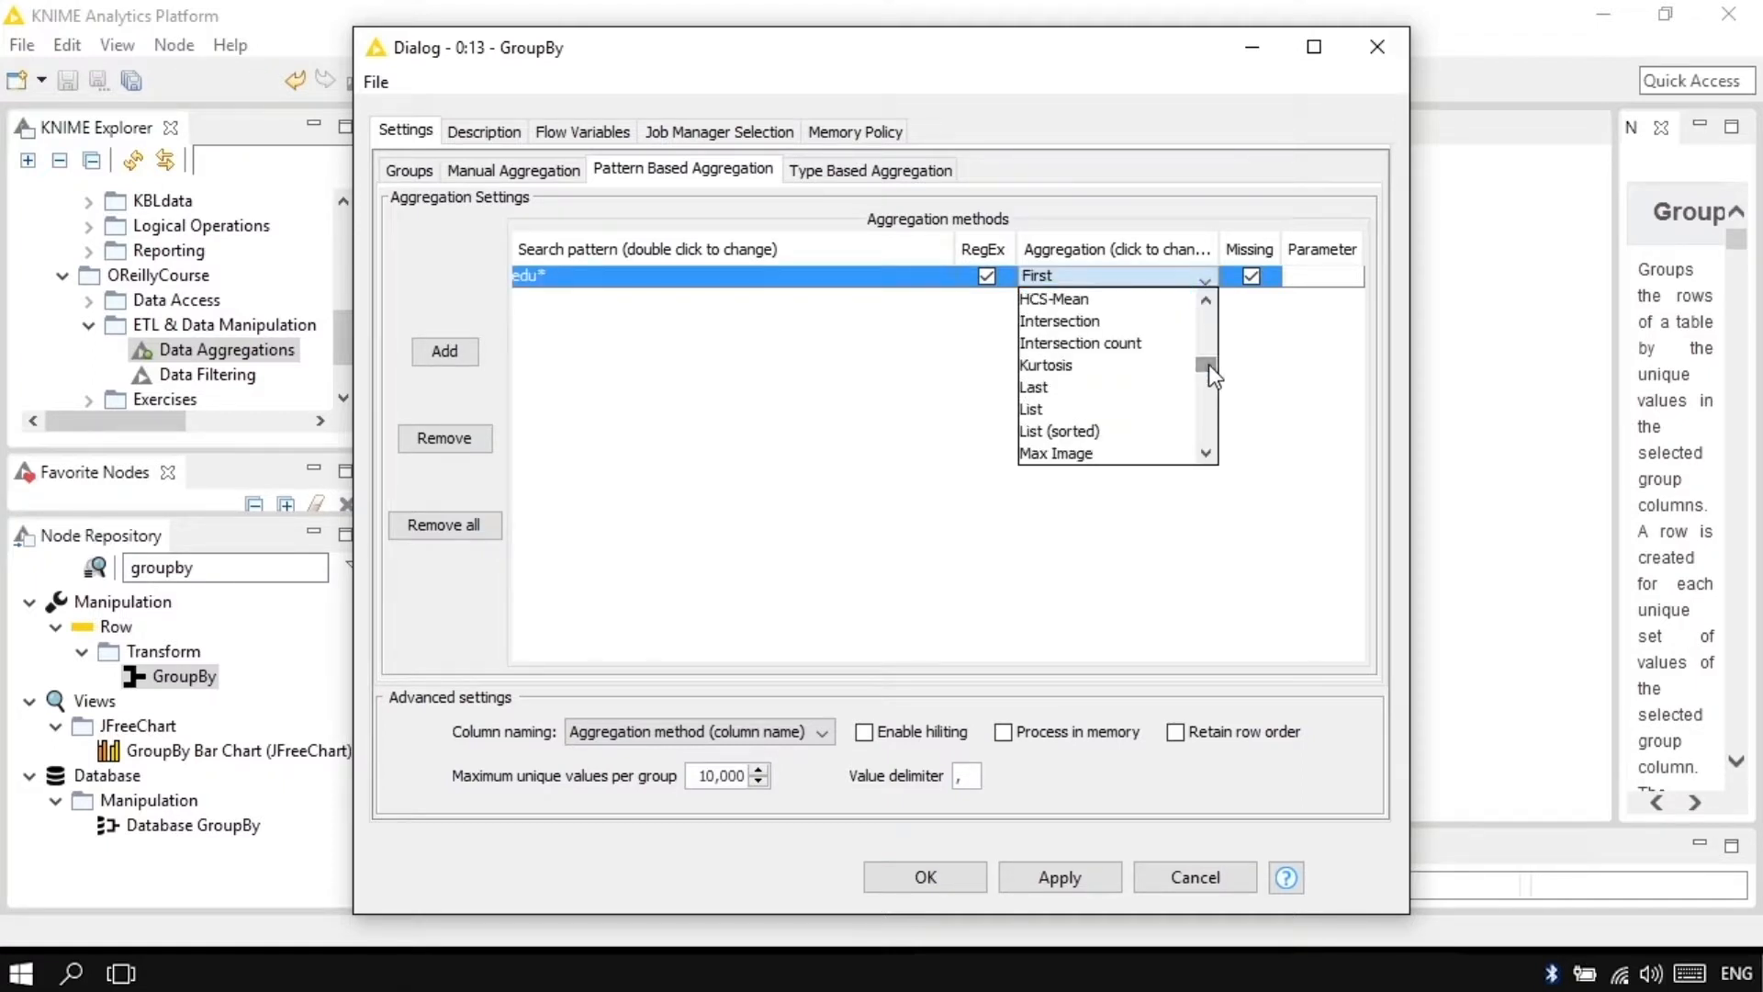
pyautogui.click(1137, 390)
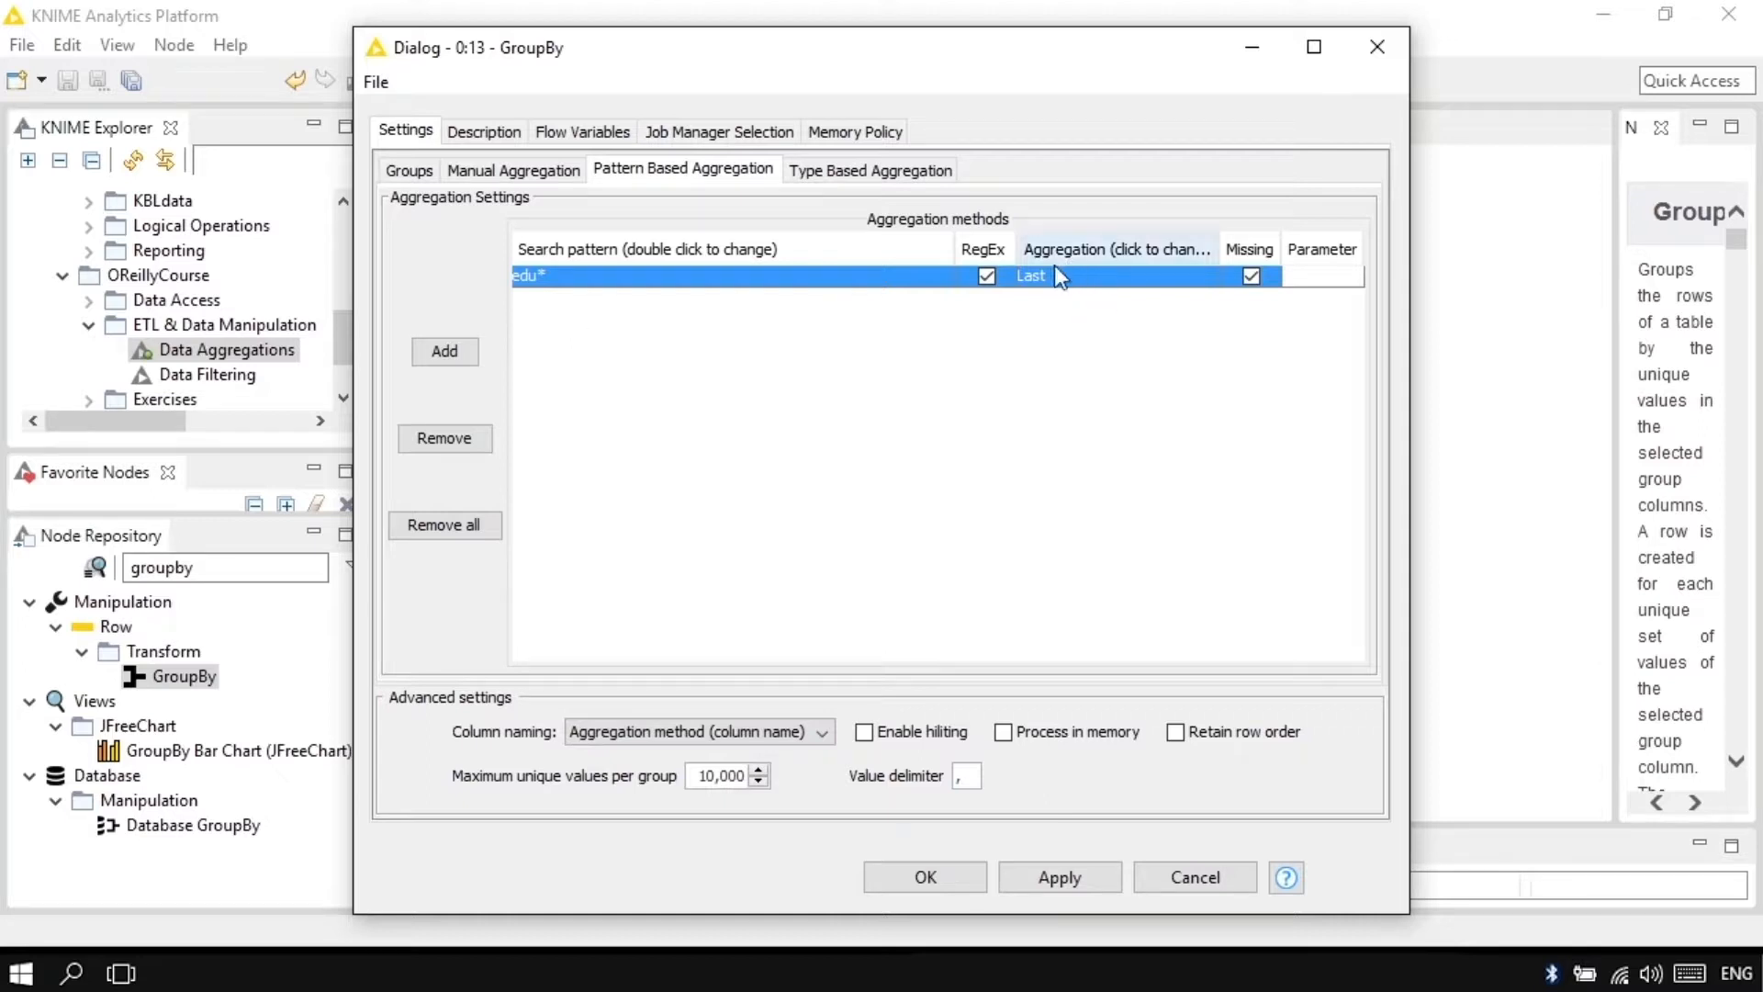
pyautogui.moveTo(1082, 272)
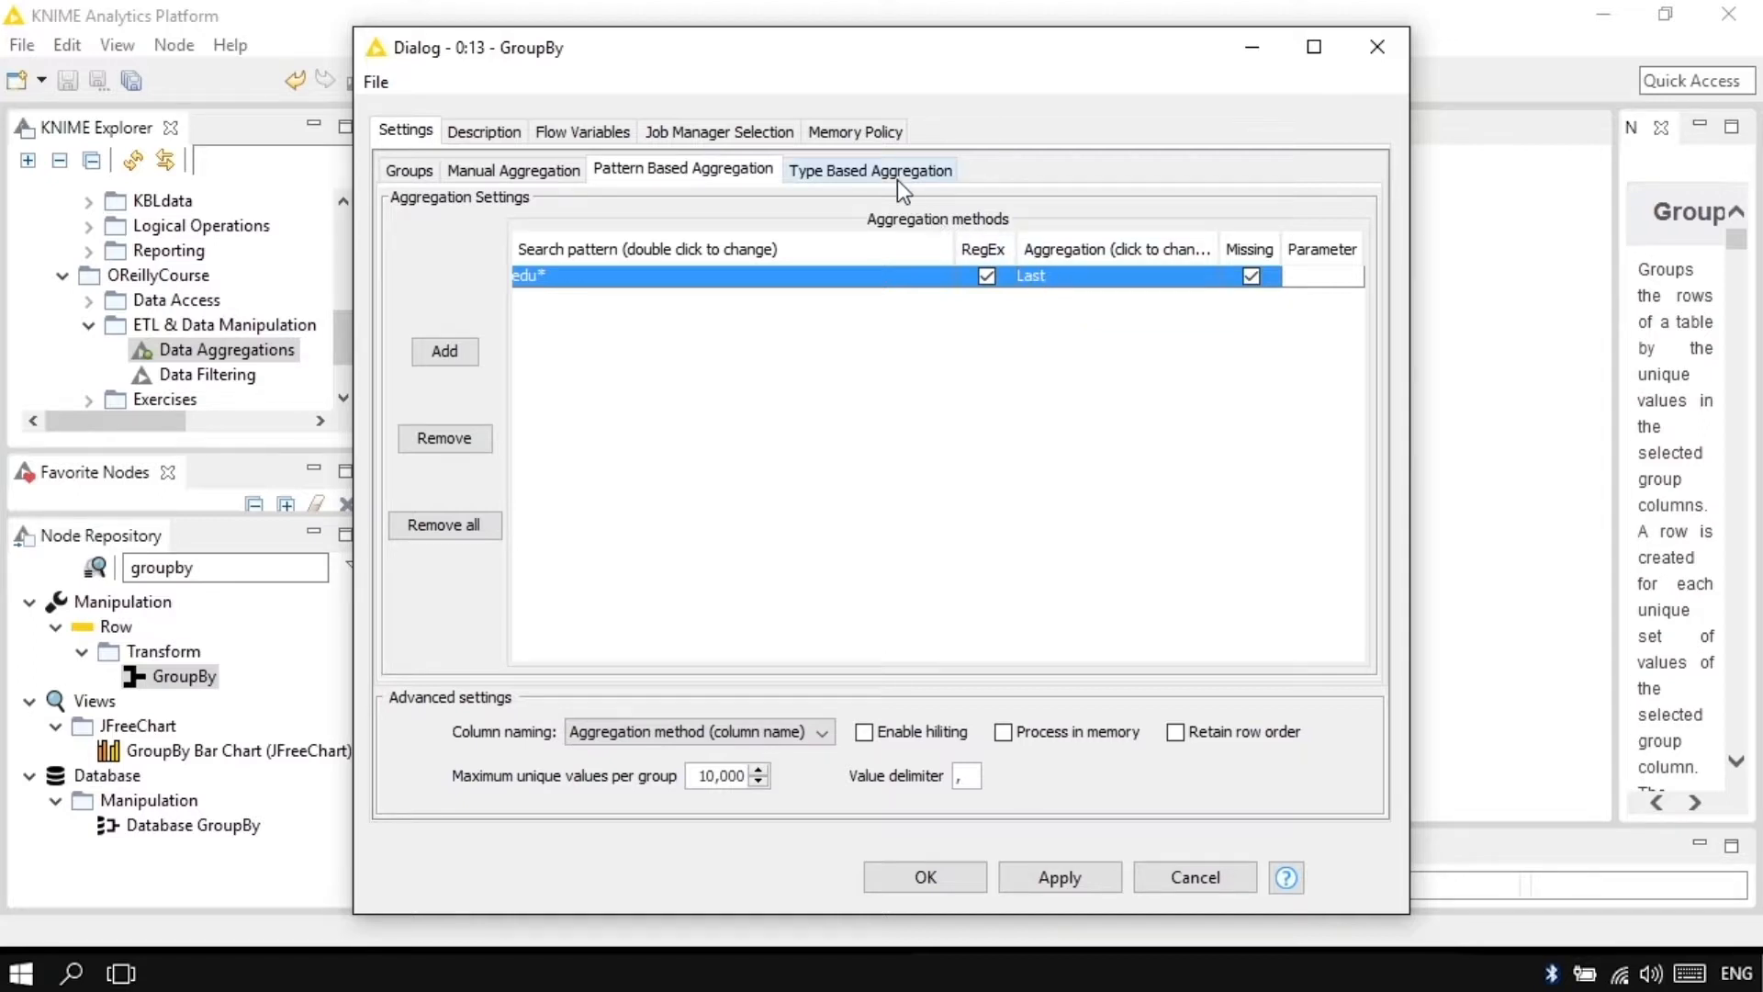
pyautogui.click(445, 438)
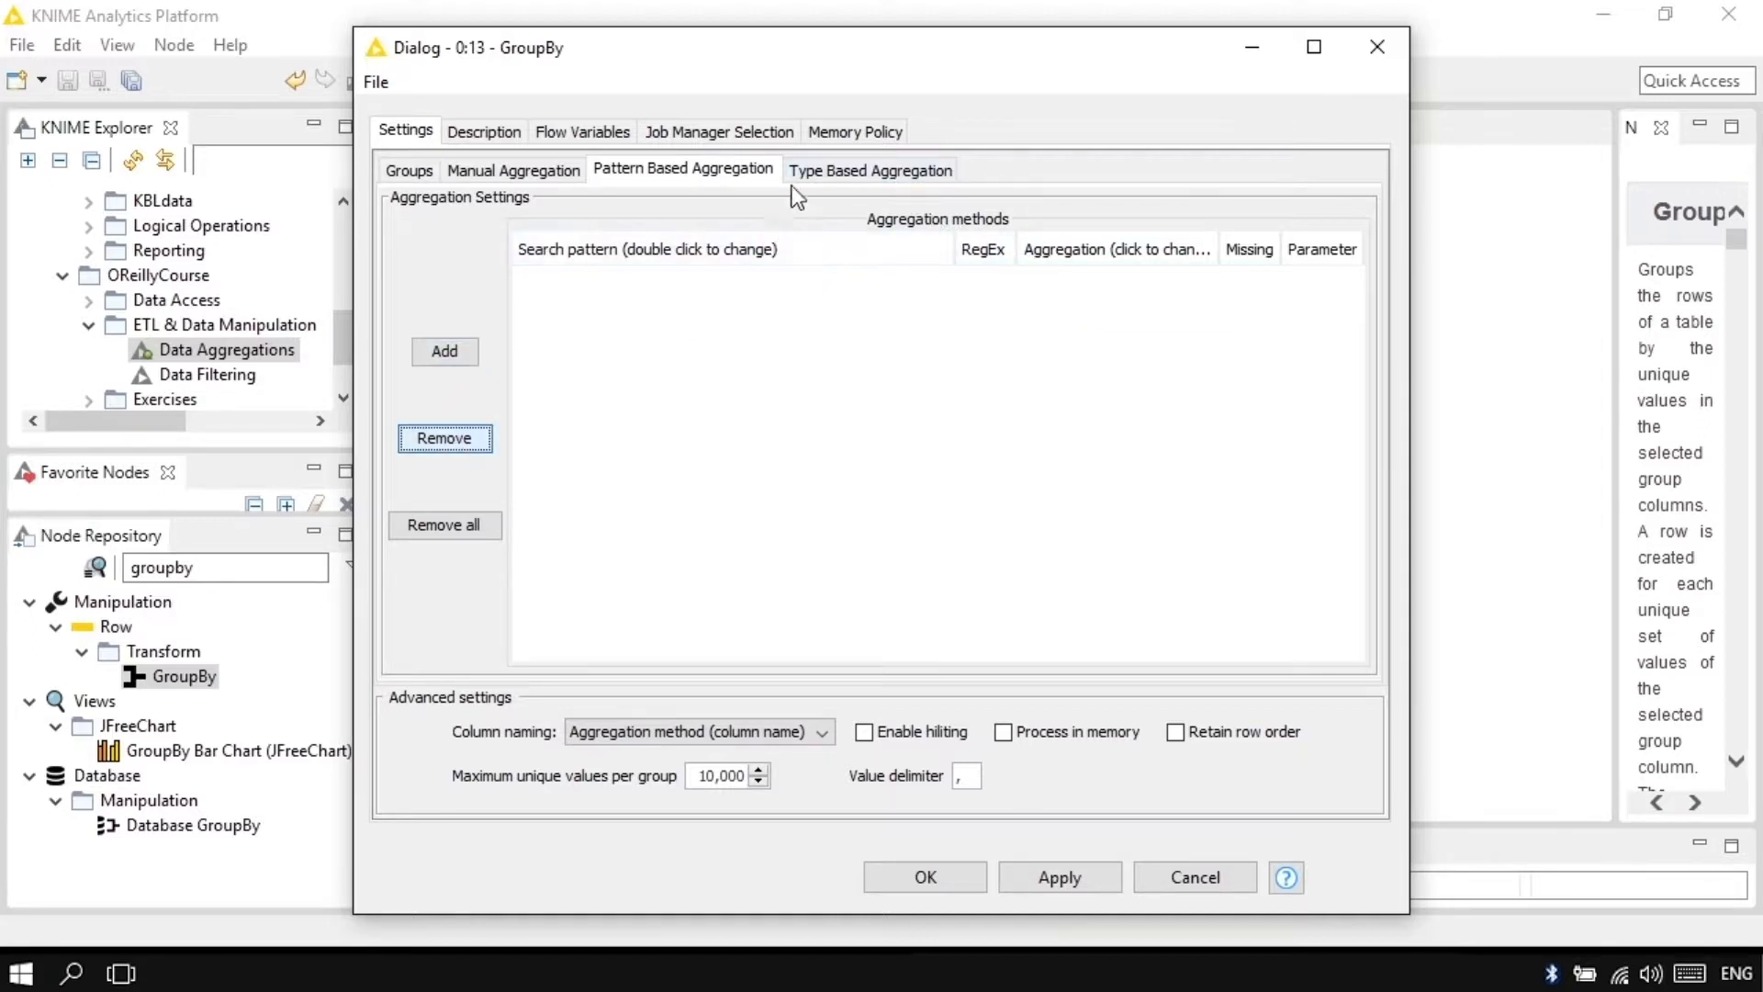
# - Add a type-based aggregation for Number (double) columns using Standard deviation
pyautogui.click(880, 174)
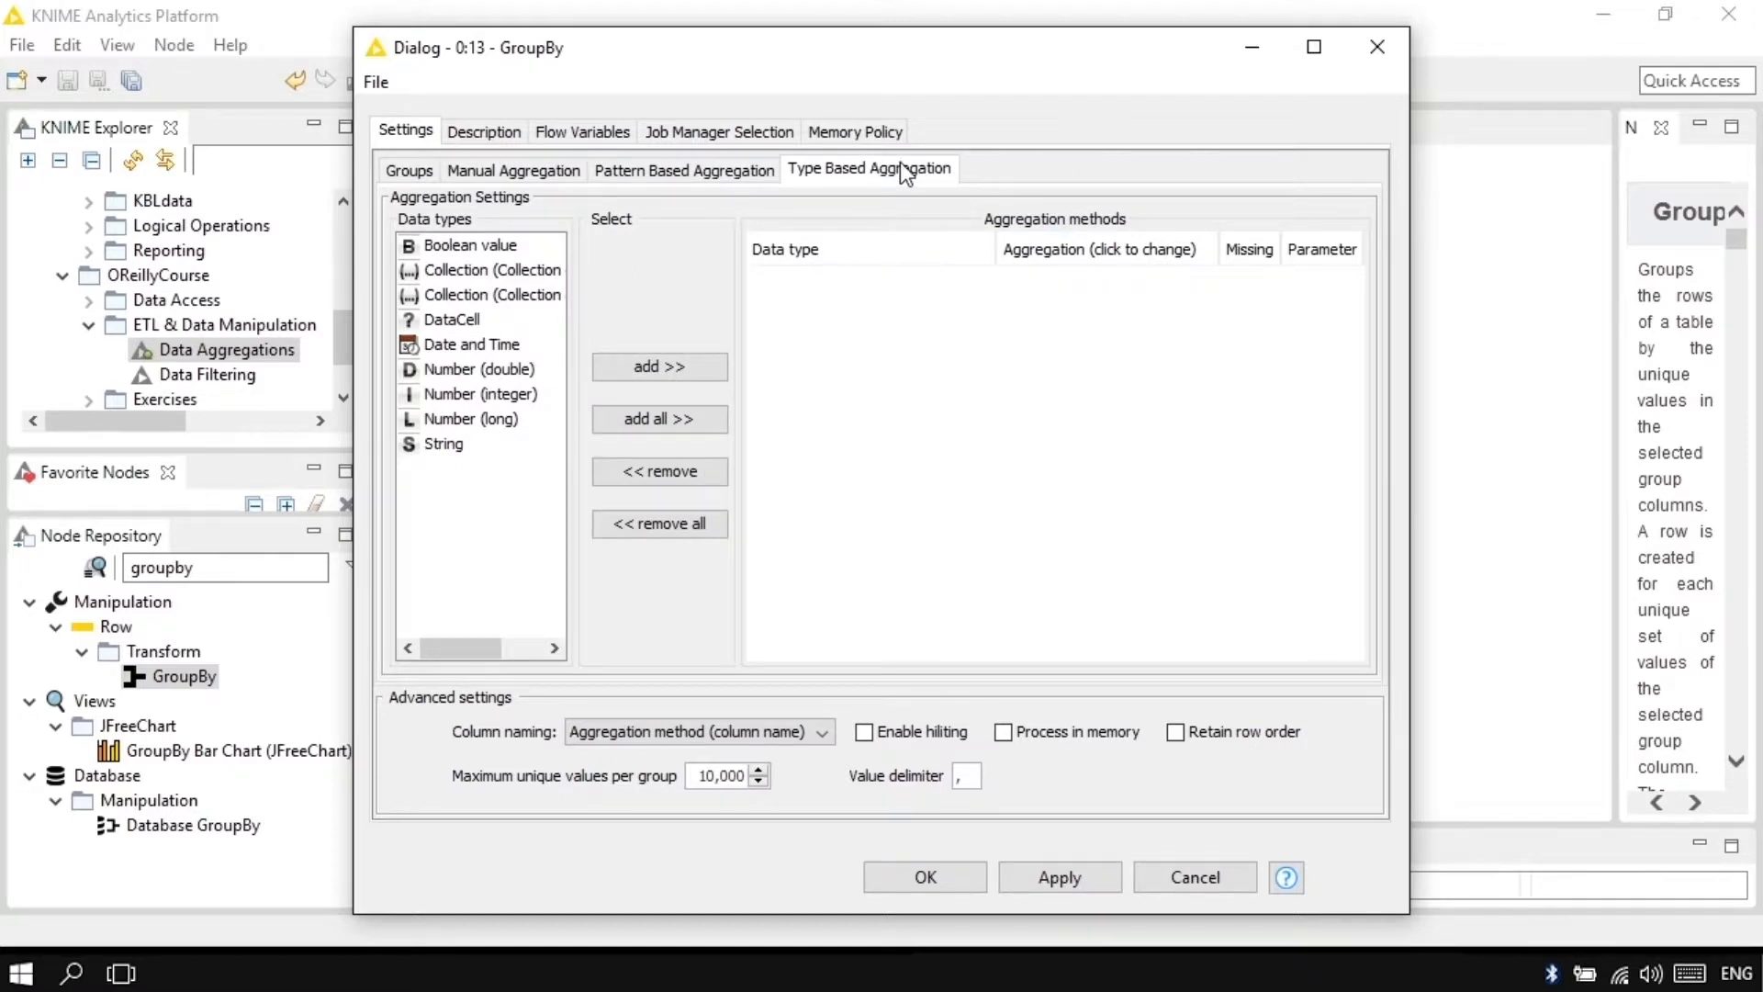
pyautogui.doubleClick(454, 373)
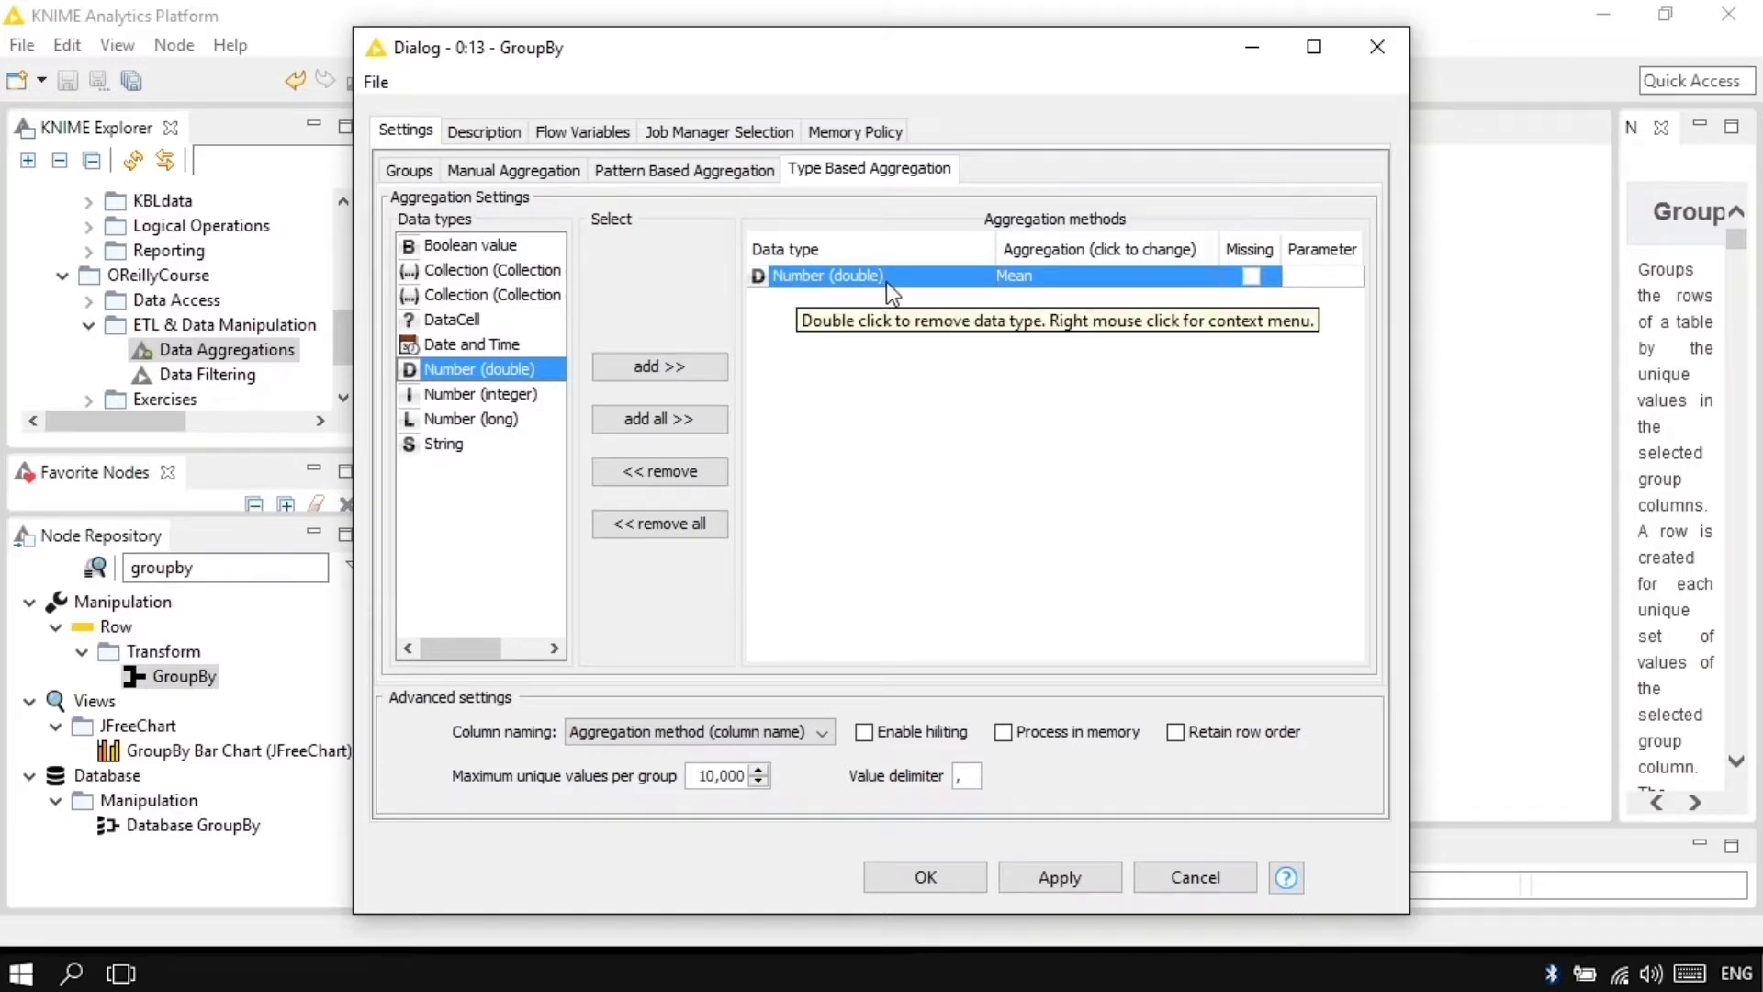
pyautogui.click(1087, 278)
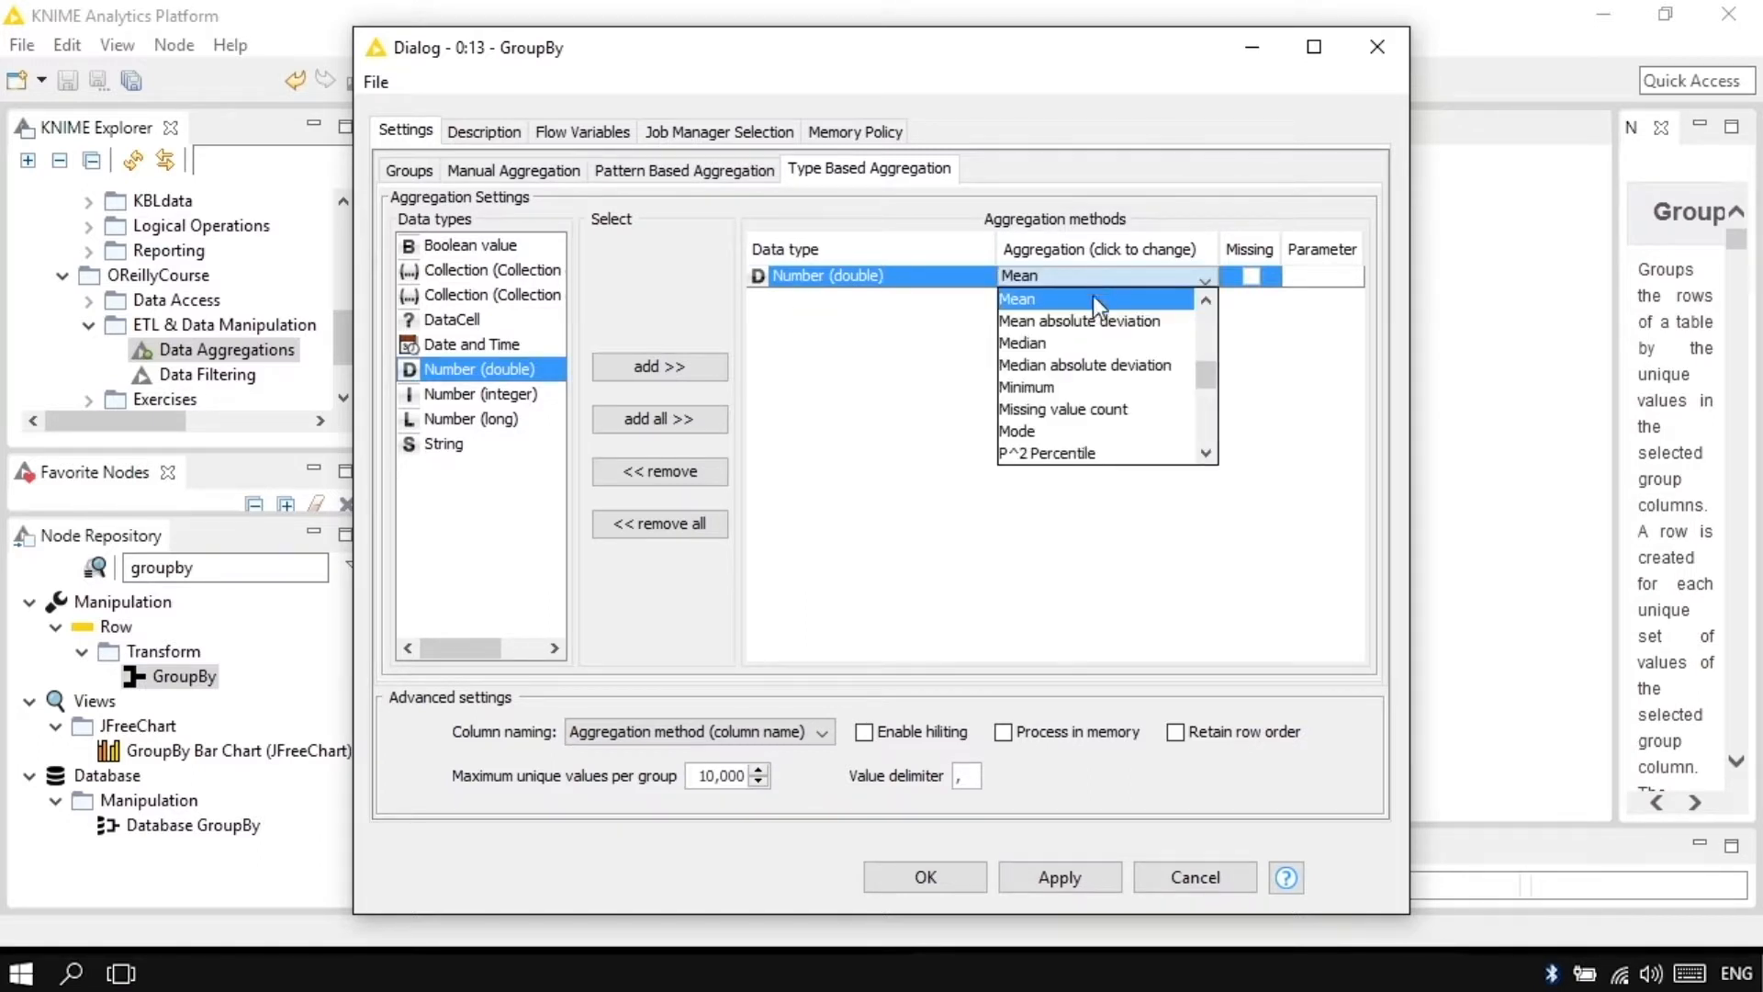
pyautogui.moveTo(1217, 383); pyautogui.dragTo(1209, 410)
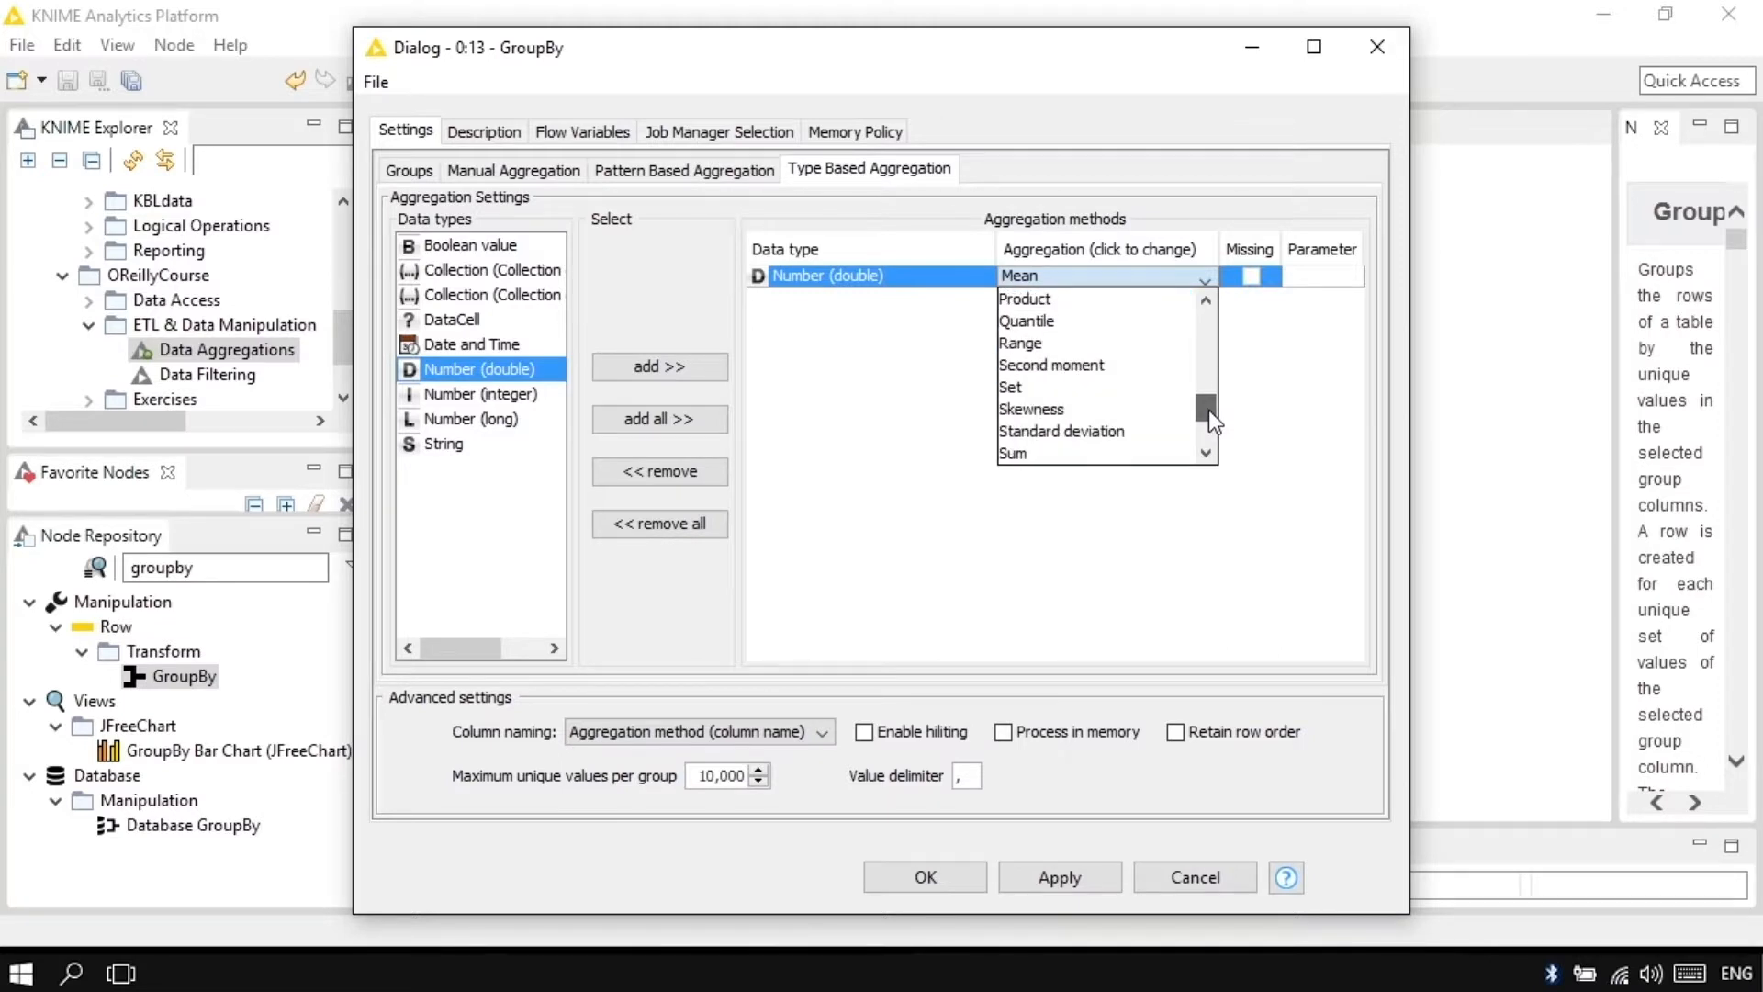
pyautogui.click(1146, 431)
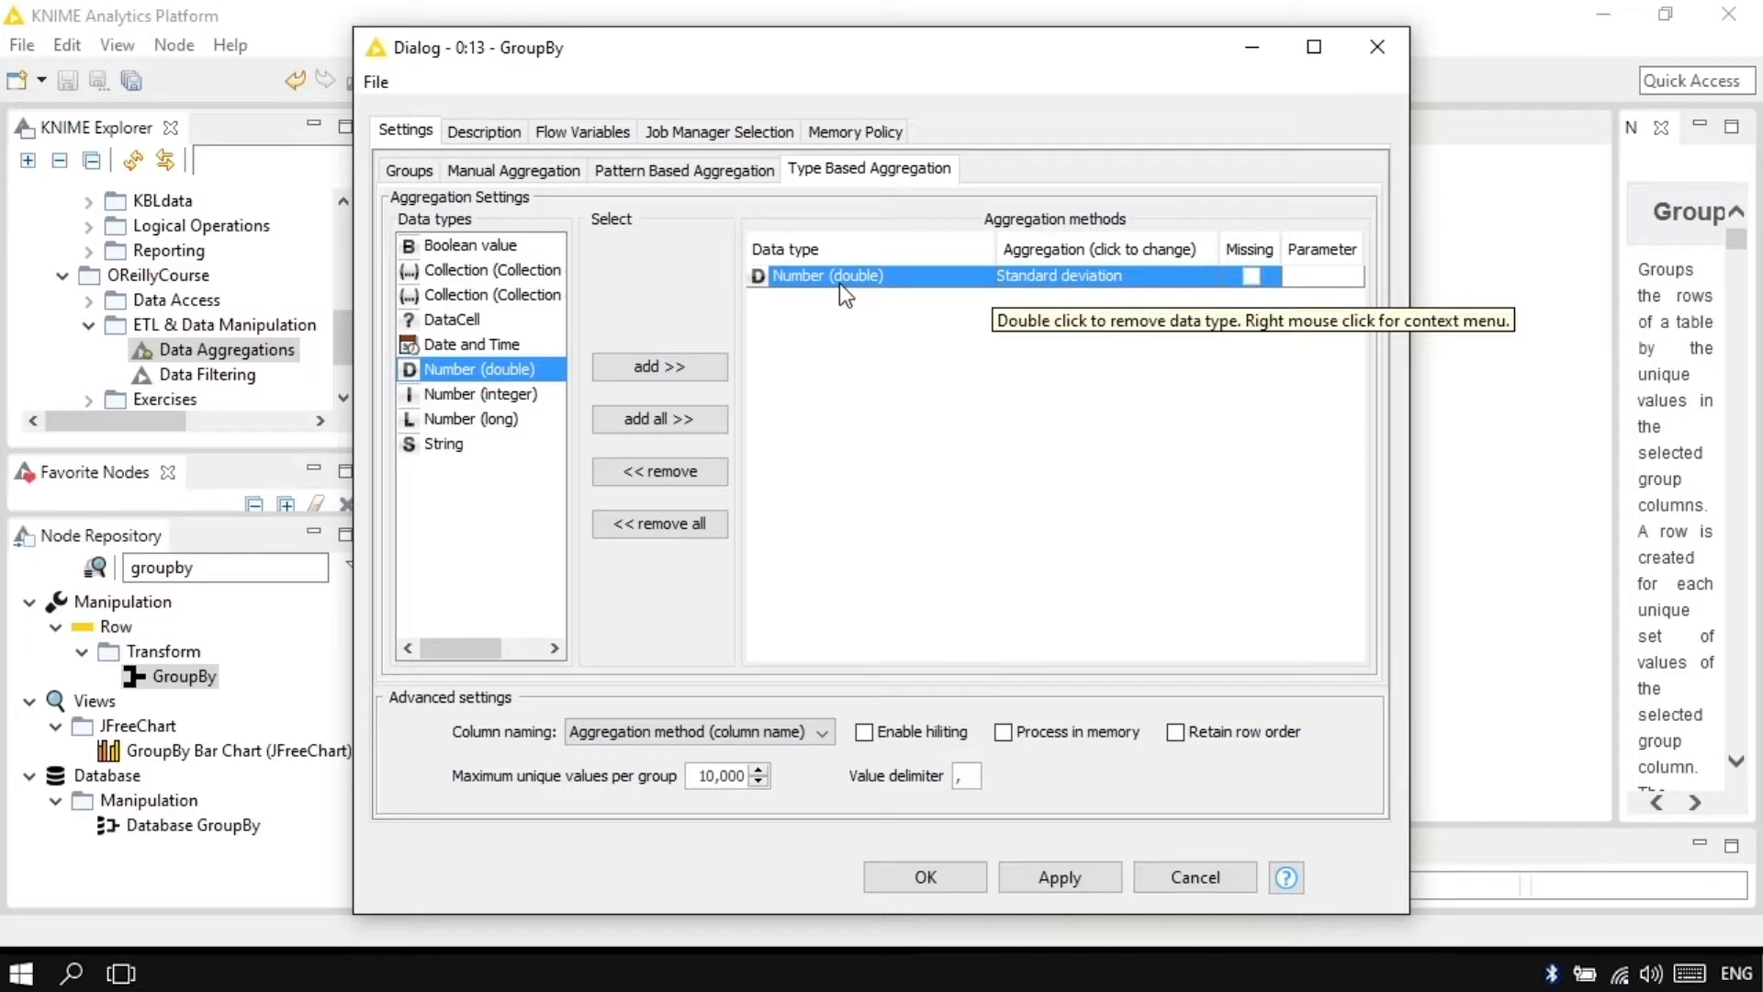
# - Remove the Number (double) entry from the type-based aggregation and accept the GroupBy settings
pyautogui.click(659, 472)
pyautogui.click(926, 877)
pyautogui.click(1112, 583)
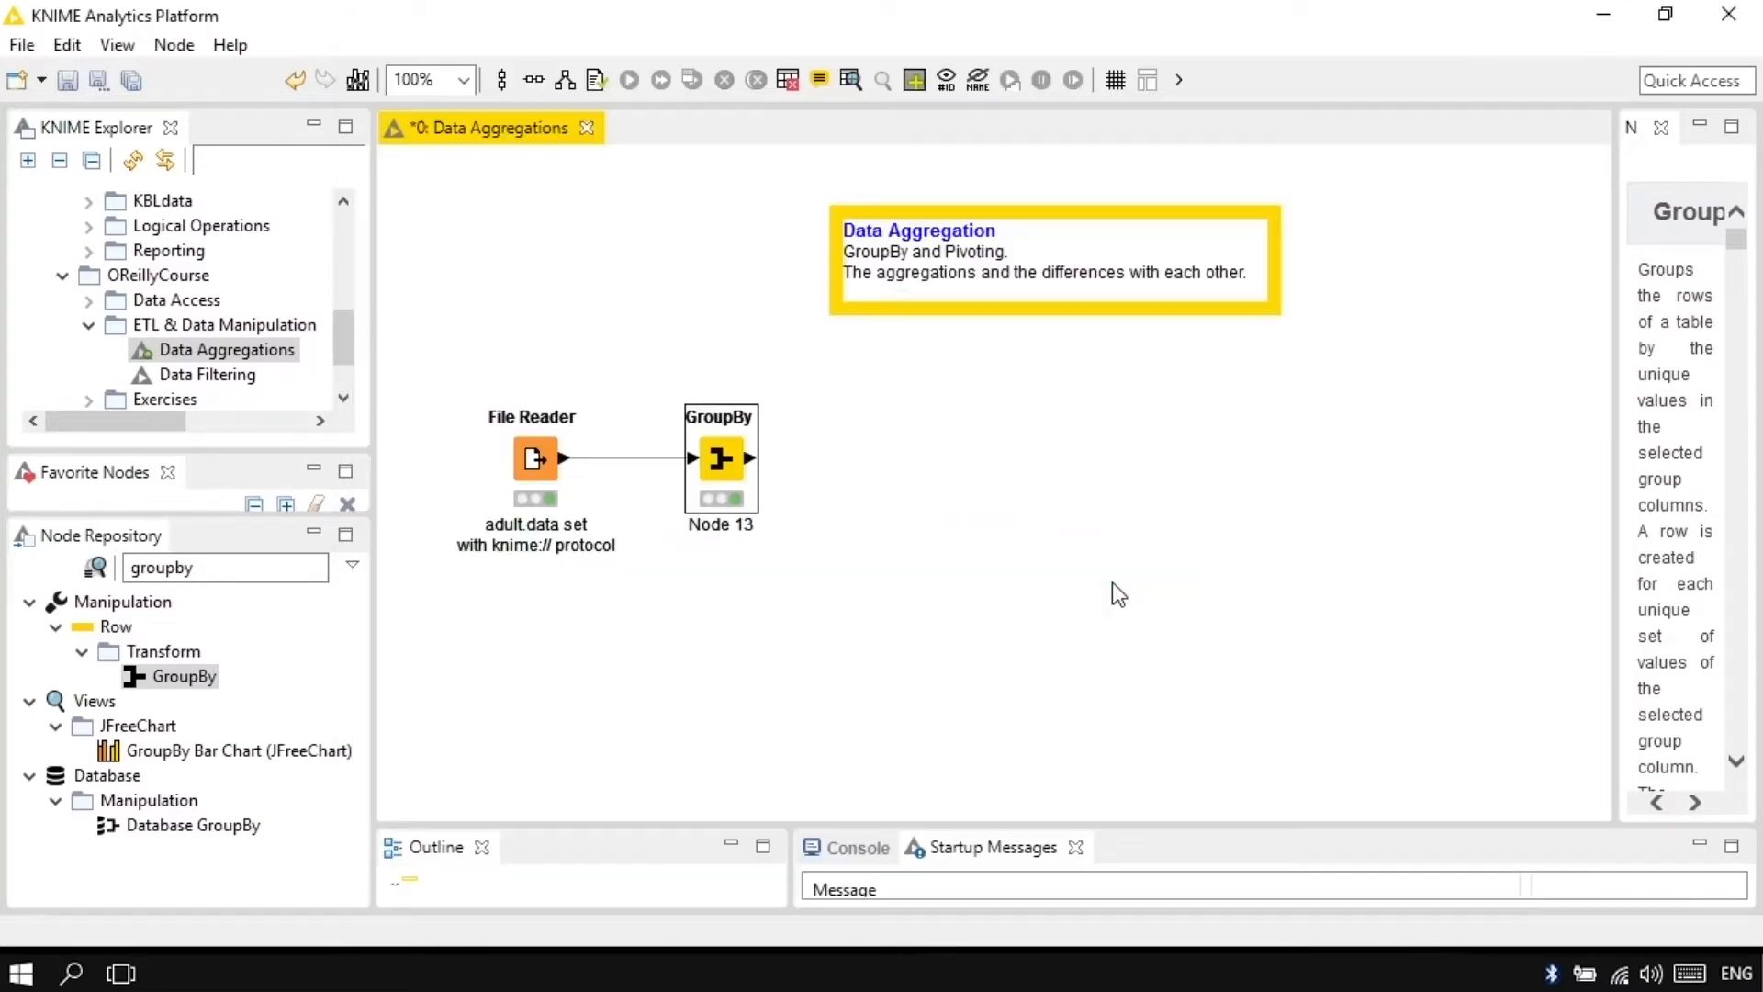
# - Add income as a second group column in the GroupBy node, keep Count on age, and apply the settings with a node reset
pyautogui.doubleClick(717, 464)
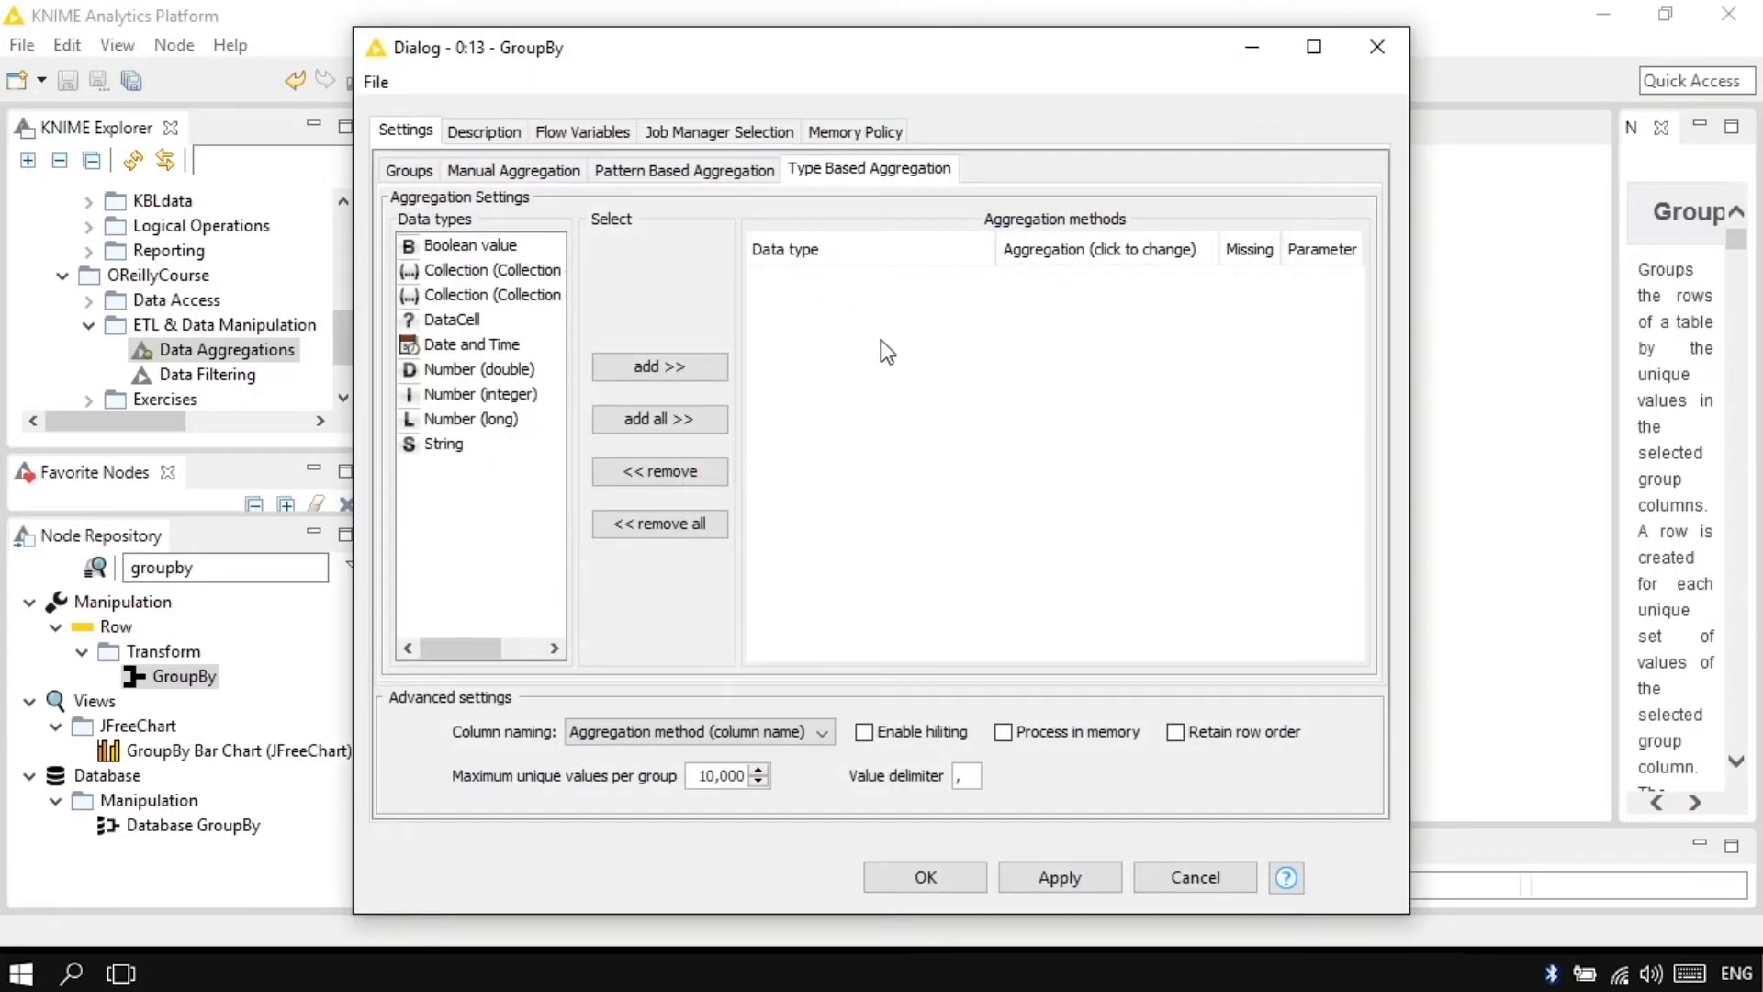
pyautogui.click(506, 172)
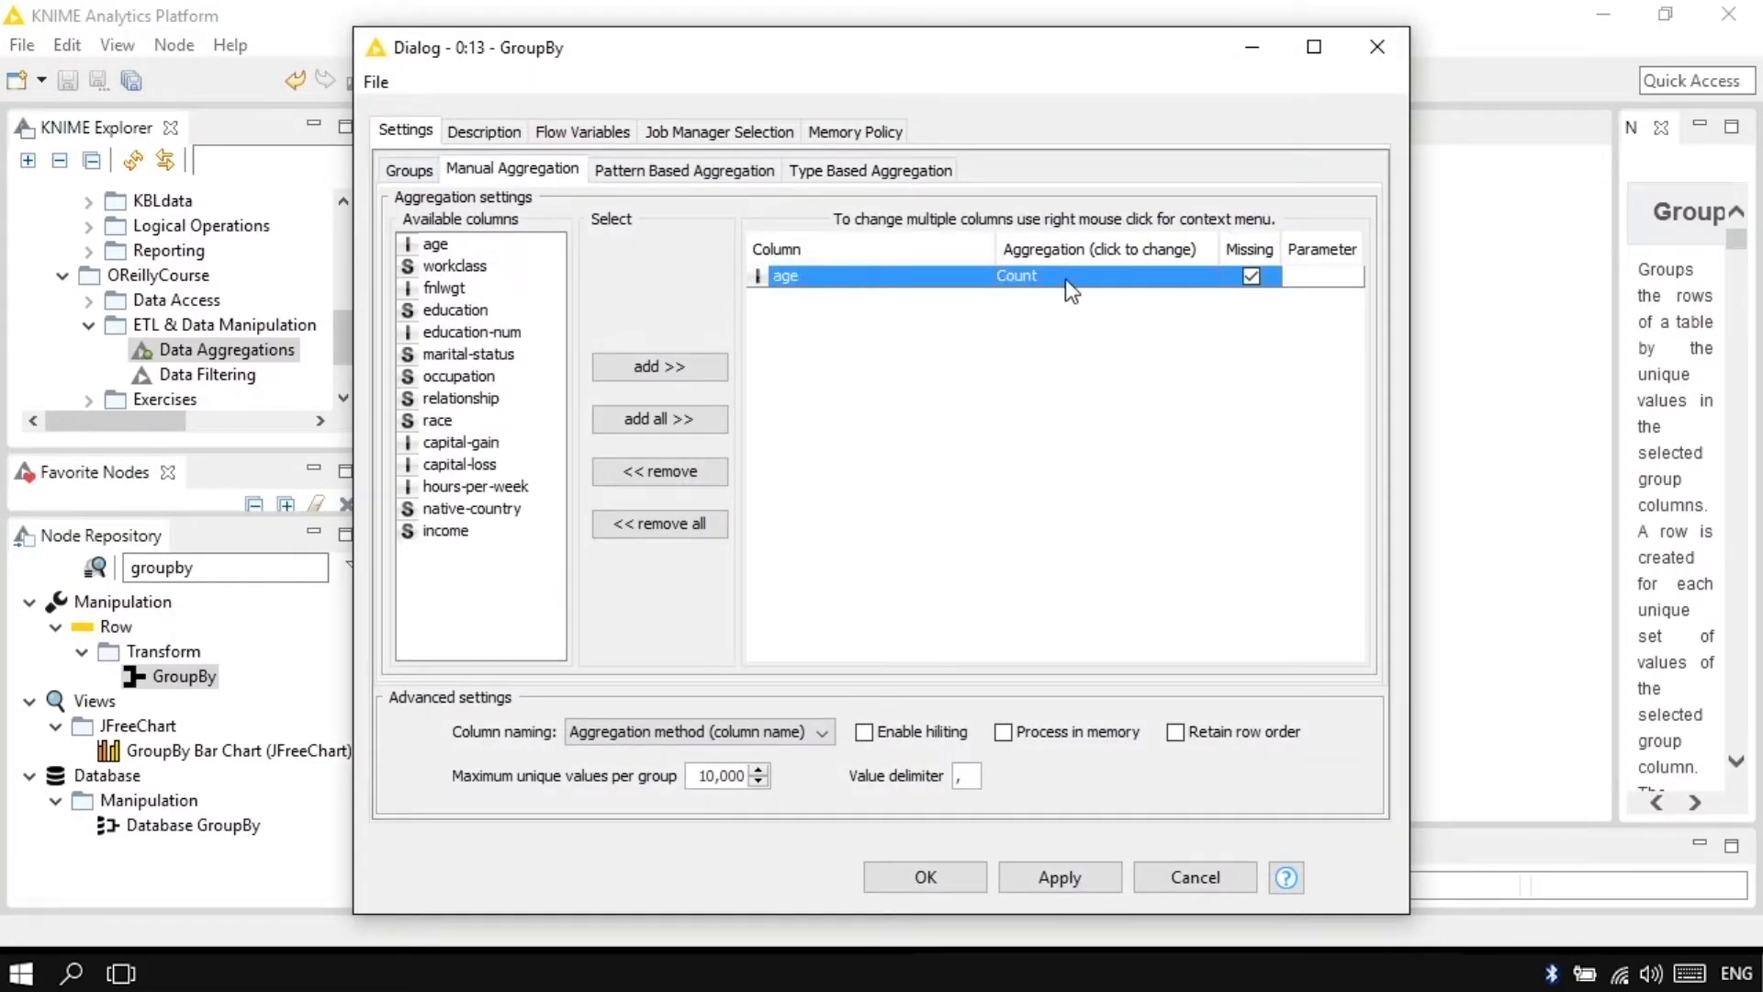
pyautogui.click(408, 170)
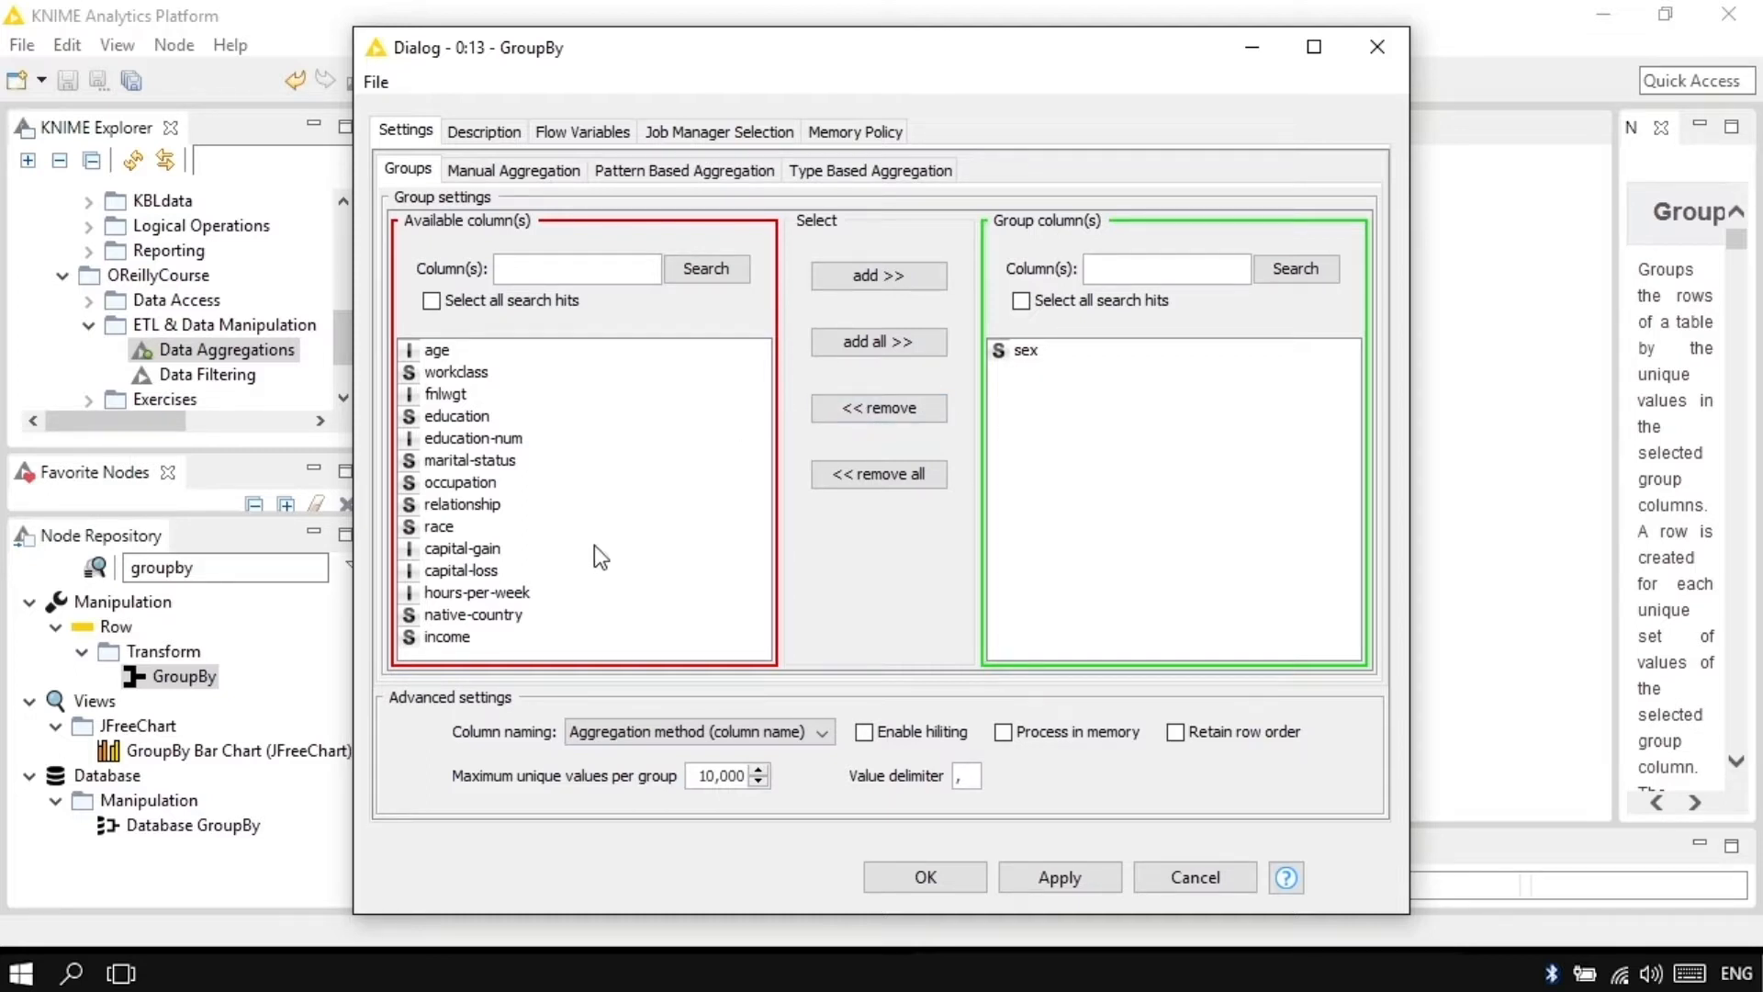
pyautogui.doubleClick(460, 638)
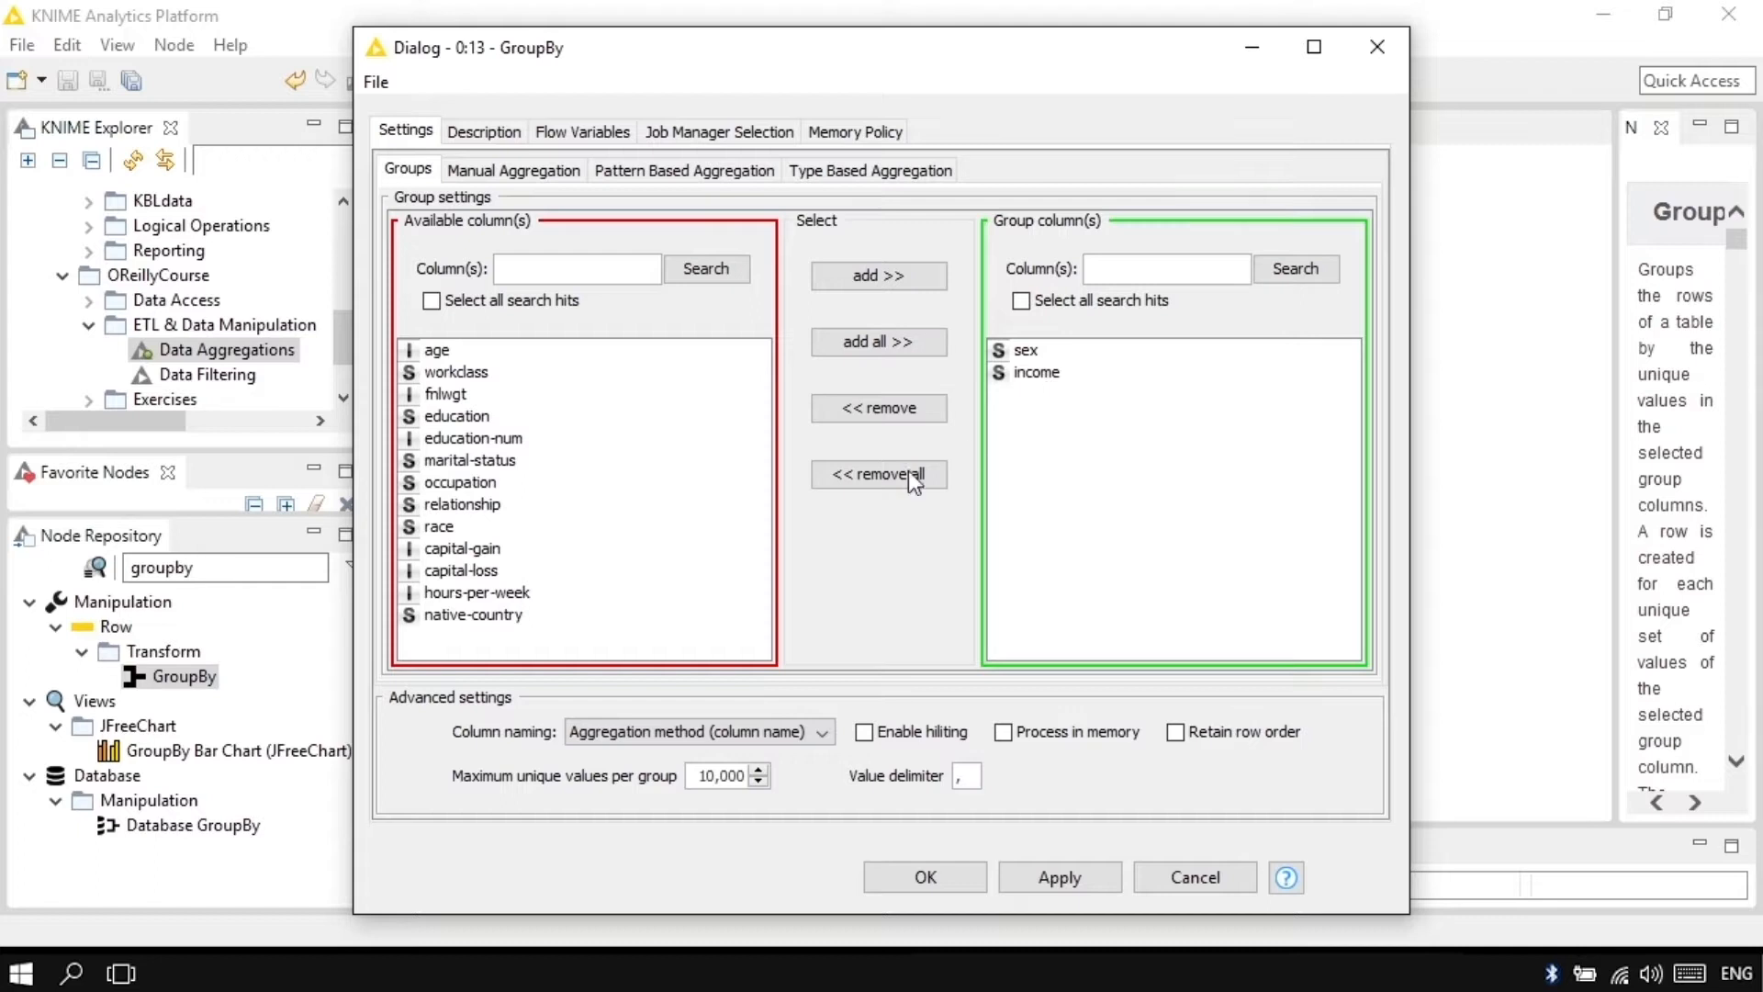
pyautogui.click(549, 170)
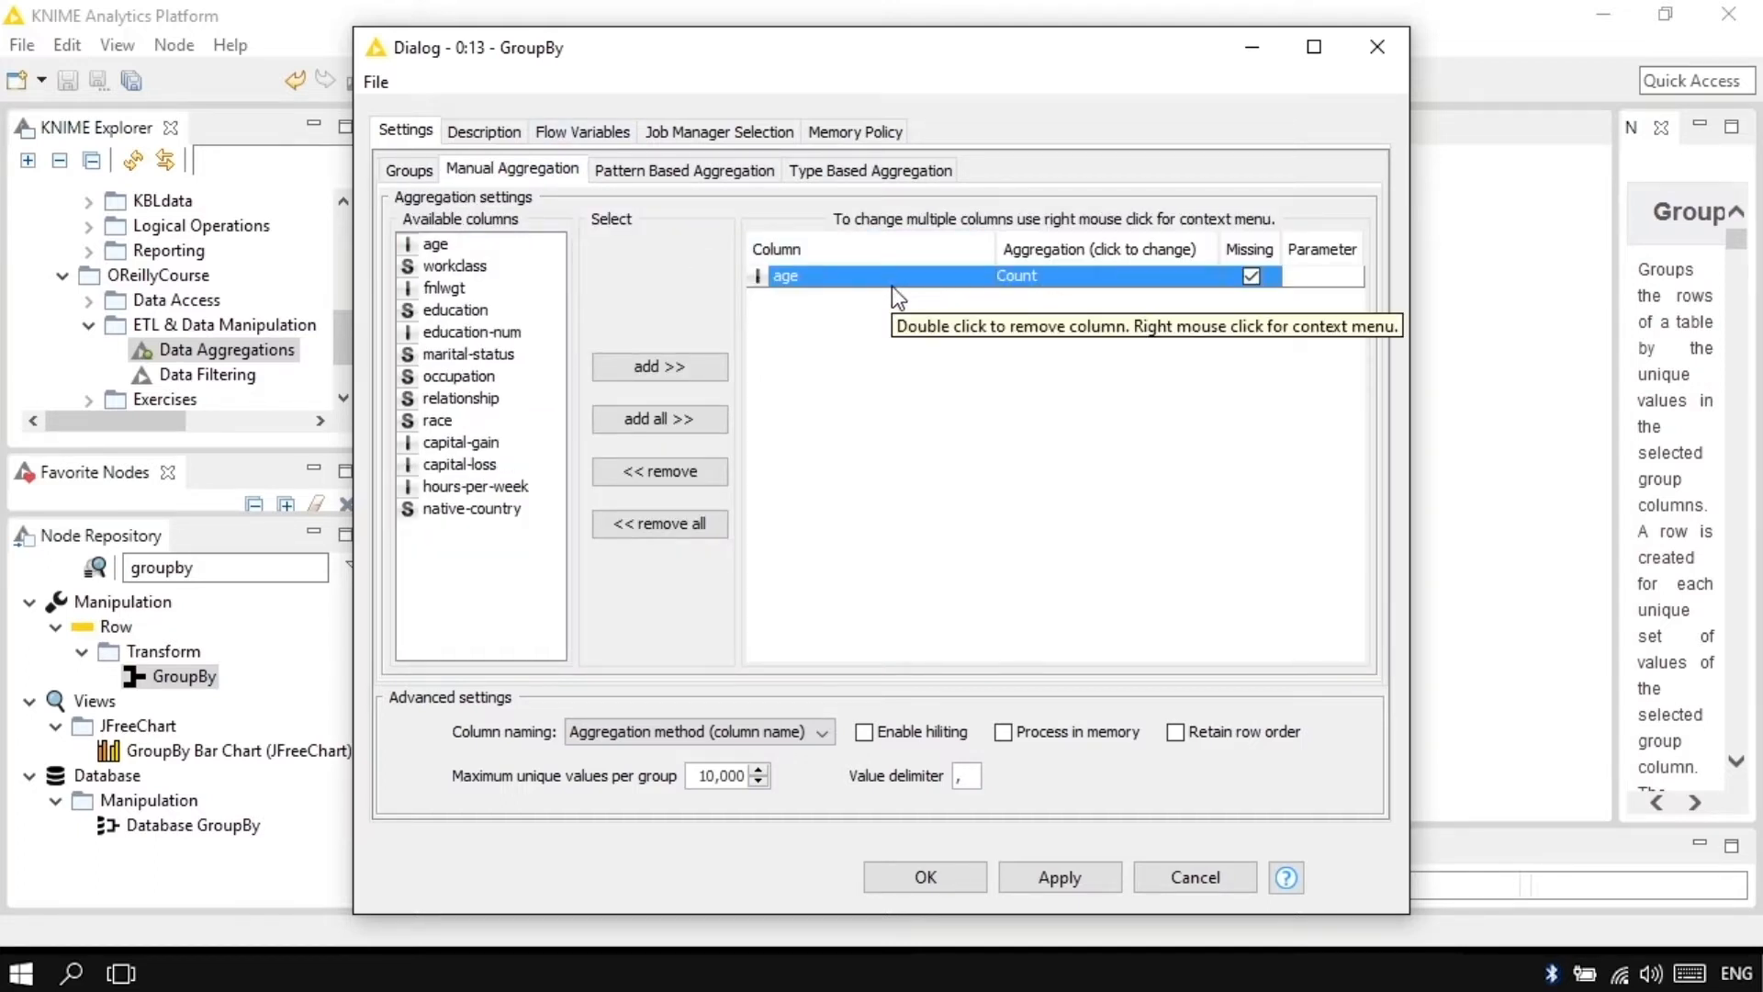
pyautogui.click(937, 882)
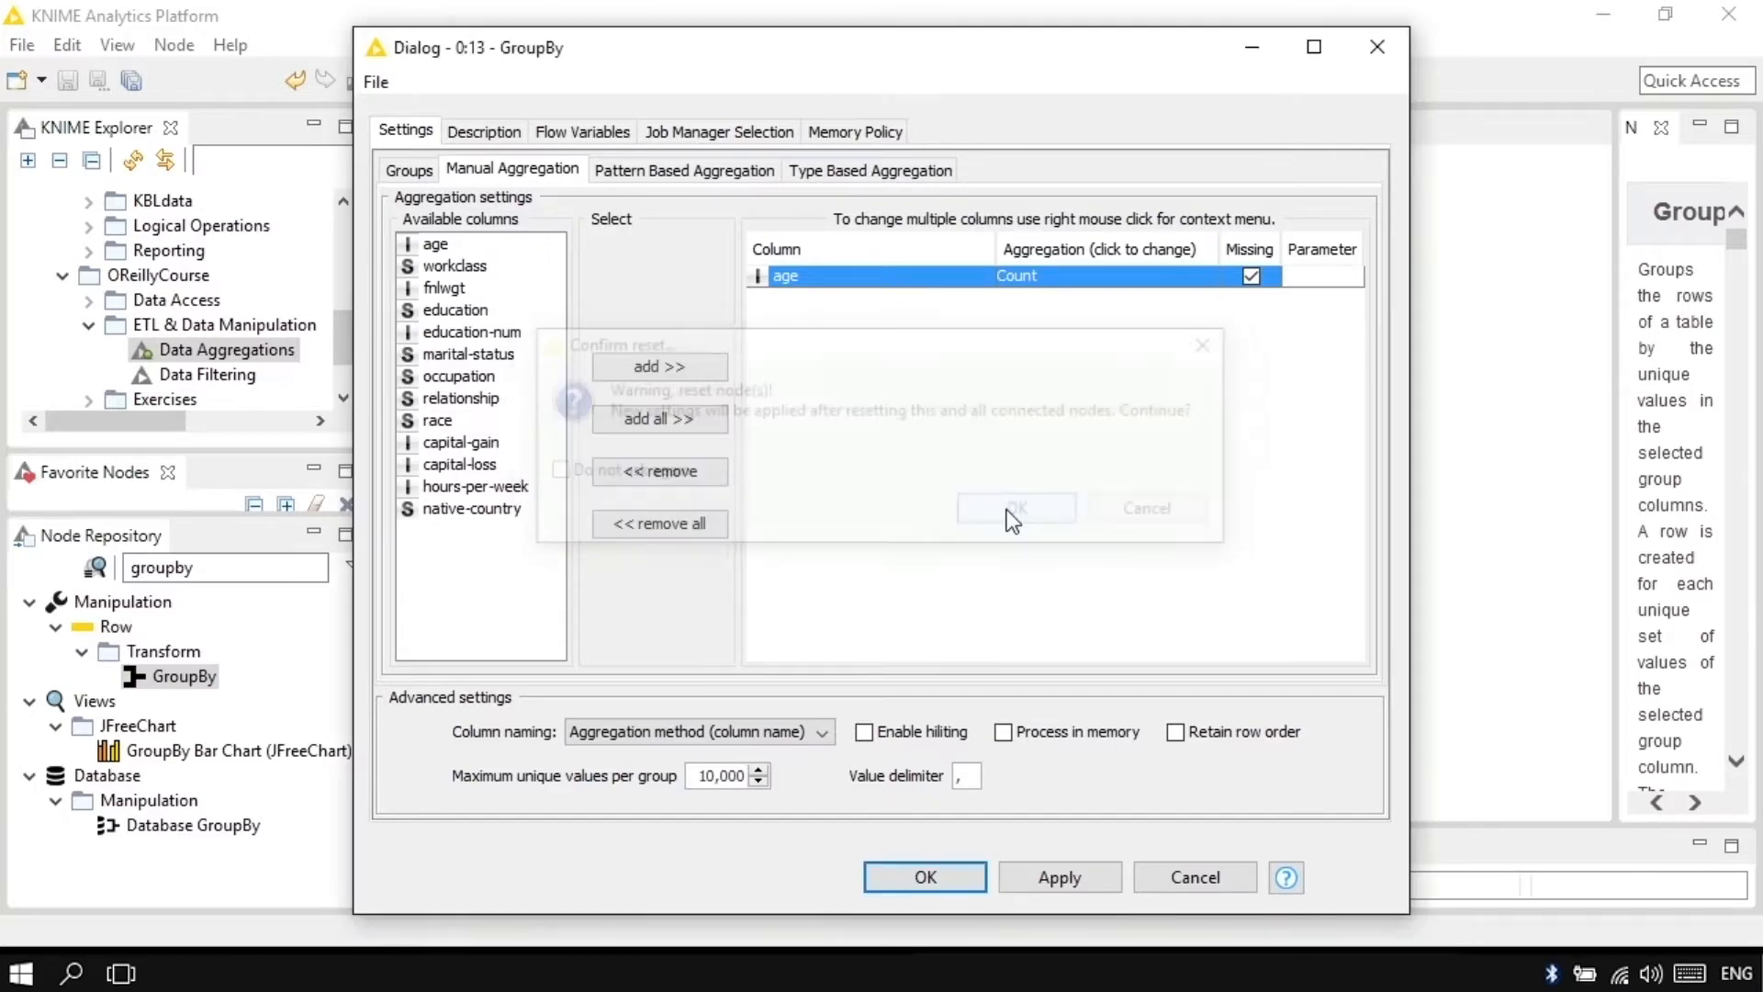
pyautogui.click(1011, 510)
# - View the GroupBy node's group table to examine the counts per sex and income combination
pyautogui.rightClick(721, 462)
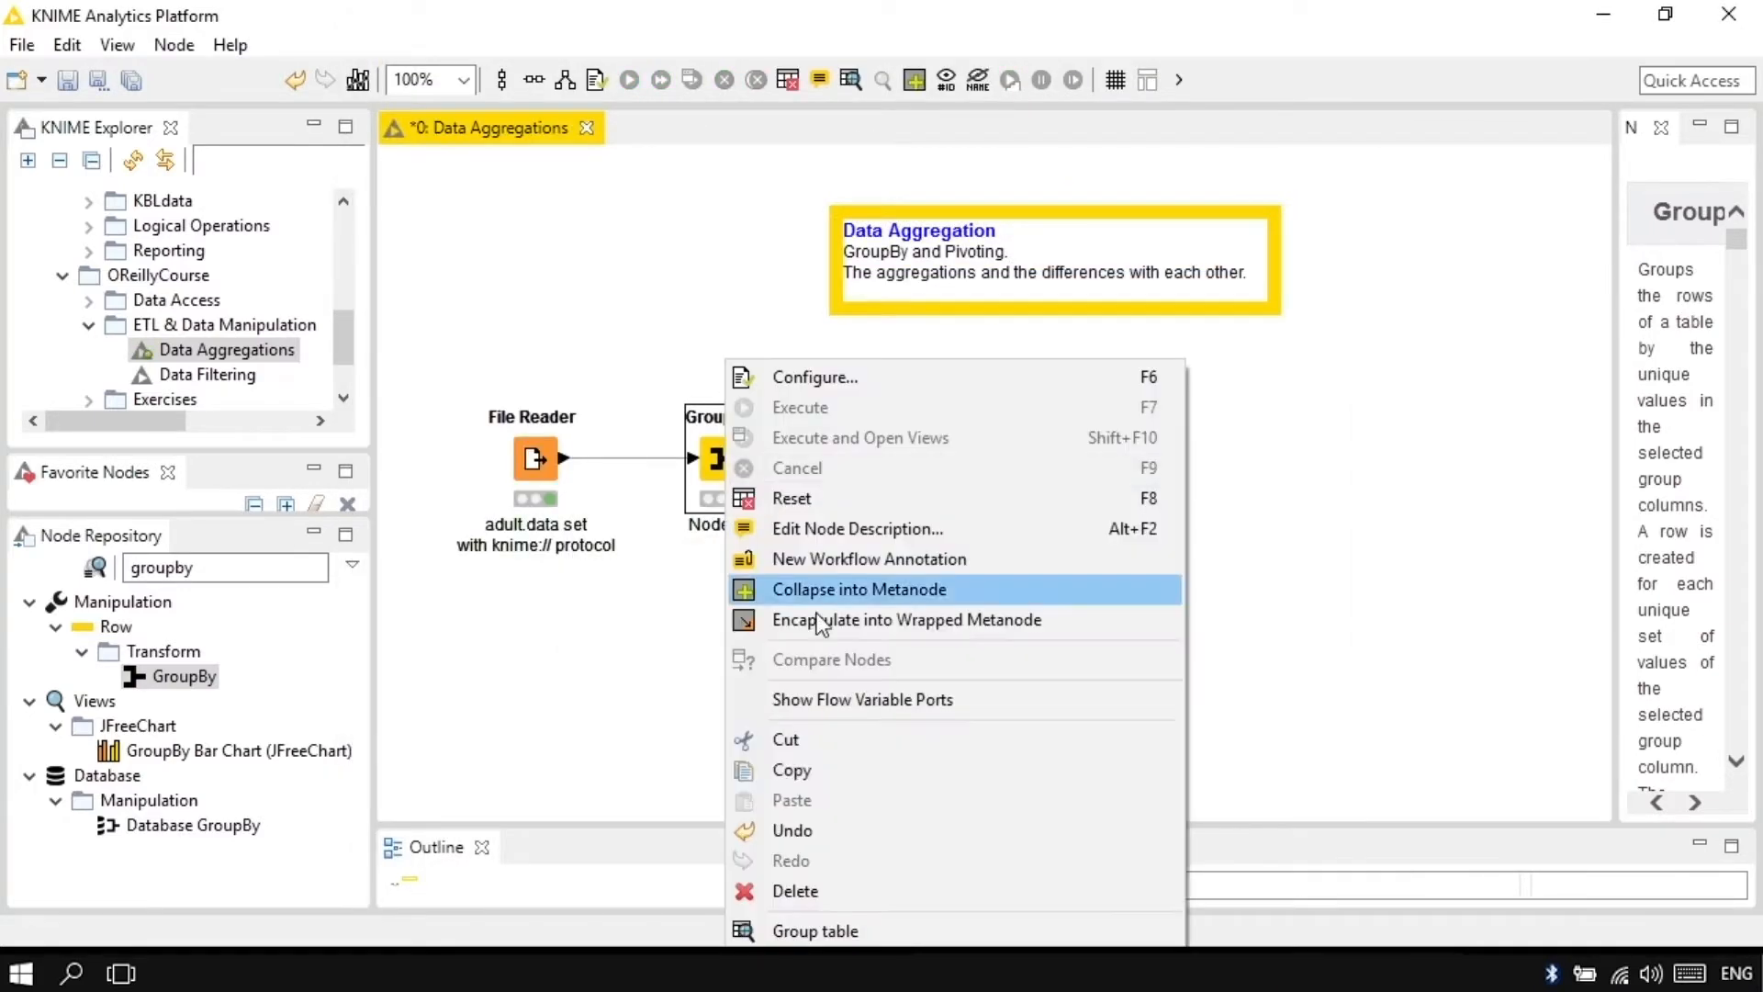
pyautogui.click(902, 927)
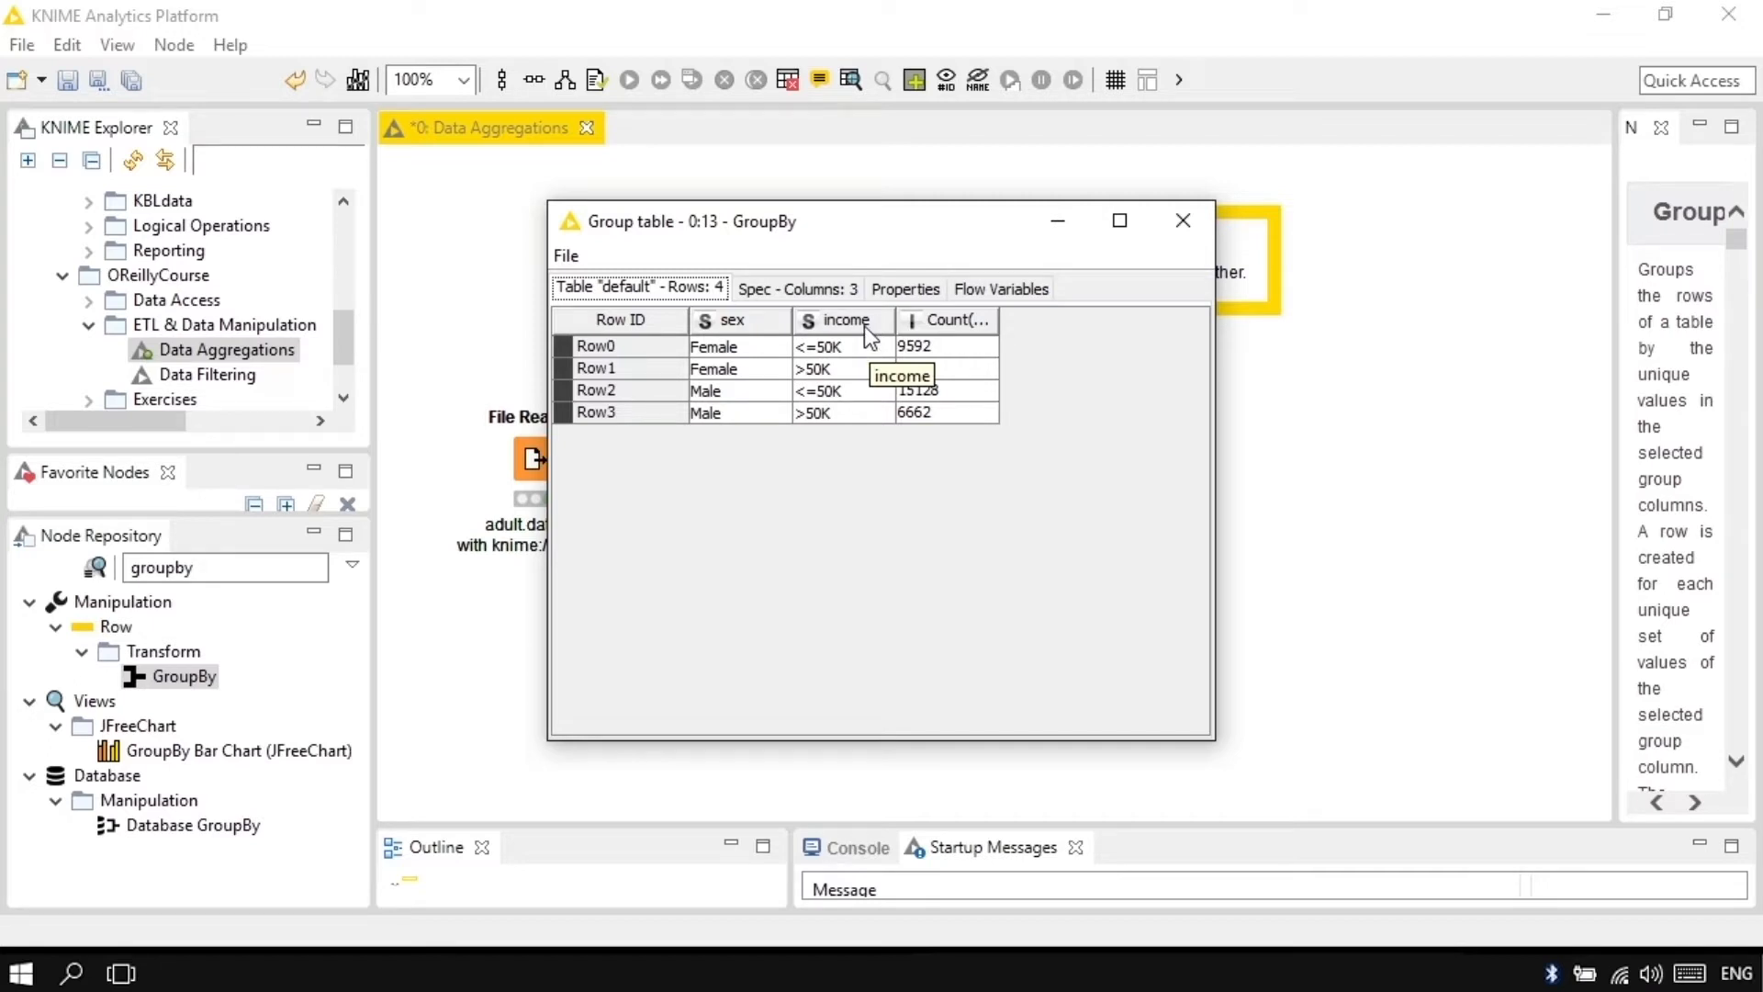
pyautogui.click(1183, 221)
# - Find the Pivoting node, place it below the GroupBy node, and connect the File Reader output to it
pyautogui.click(64, 571)
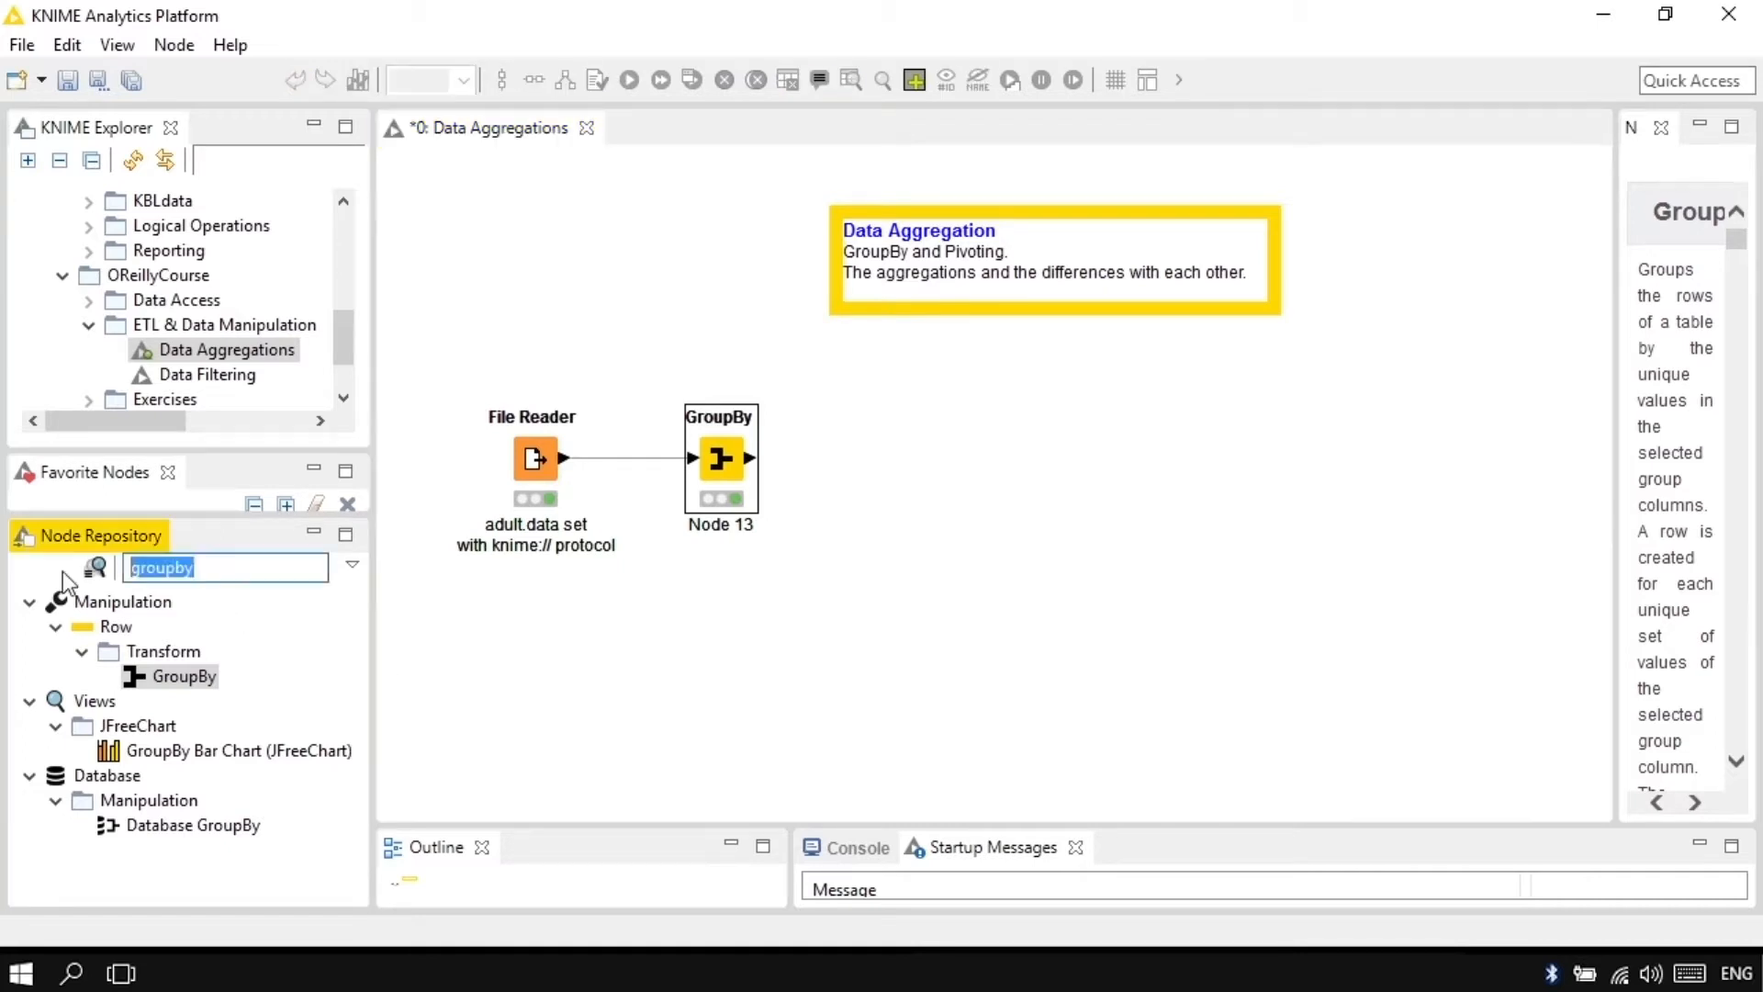
pyautogui.write('pivoting')
pyautogui.moveTo(188, 676); pyautogui.dragTo(778, 635)
pyautogui.moveTo(564, 462); pyautogui.dragTo(738, 627)
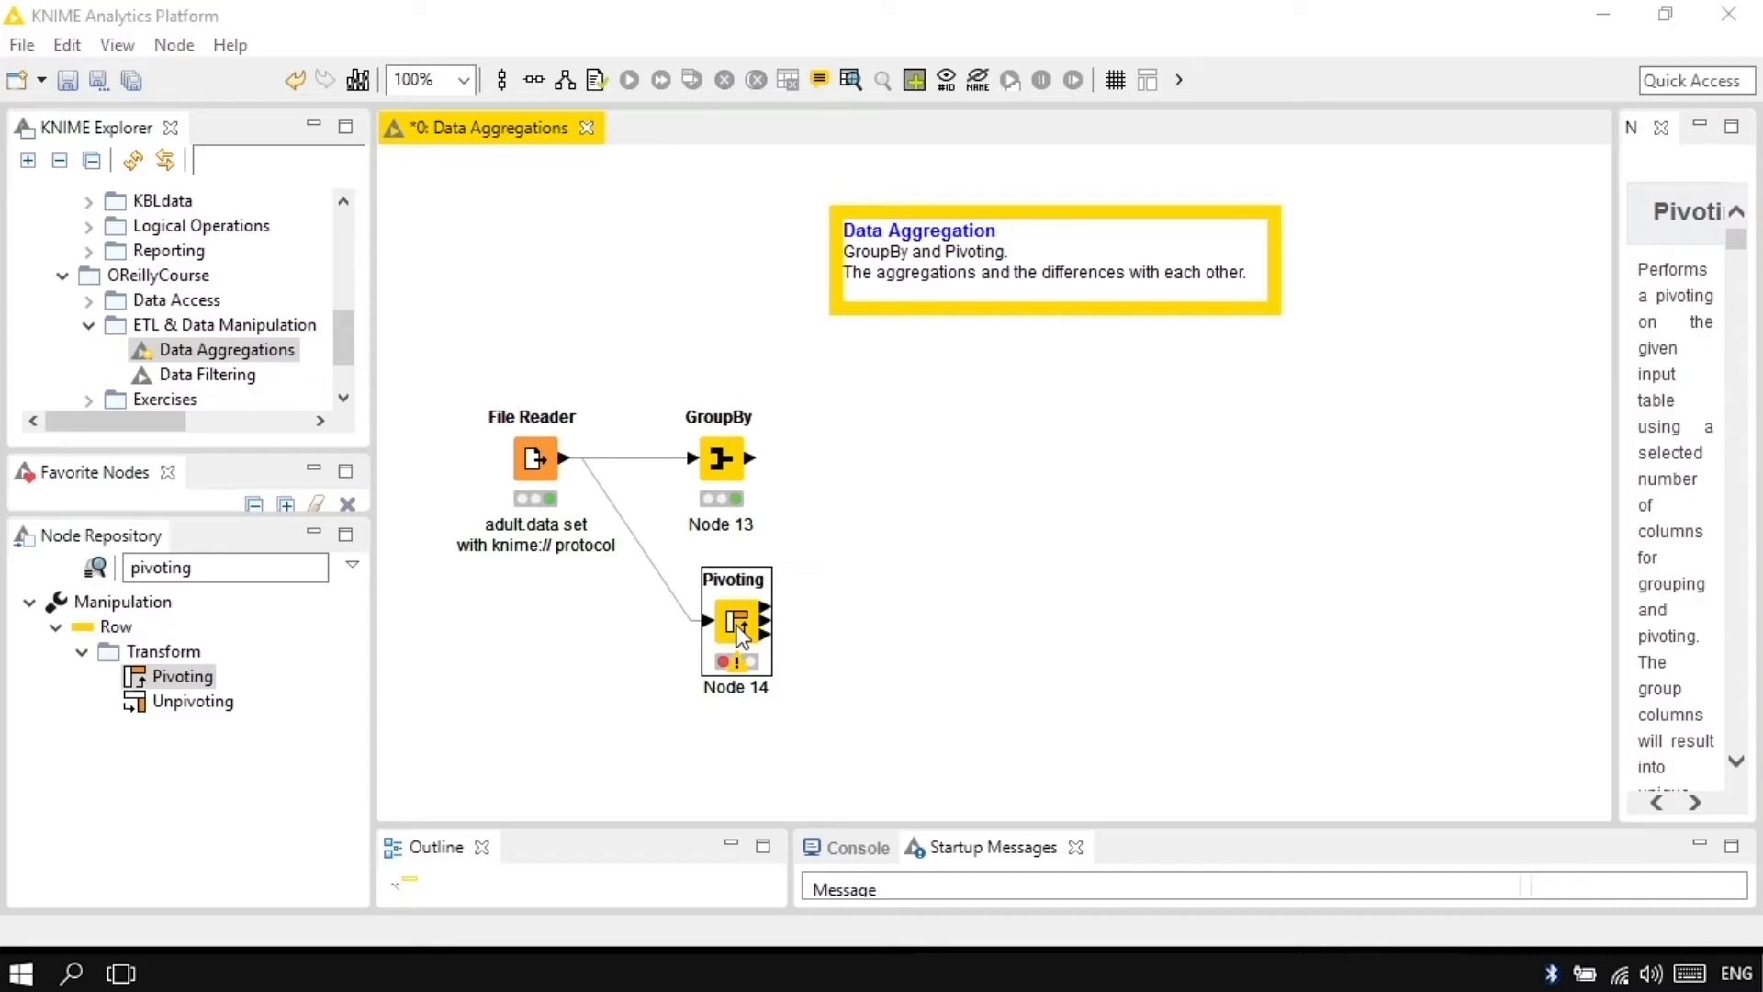
# - Configure the Pivoting node with sex as the group column and income as the pivot column
pyautogui.doubleClick(738, 624)
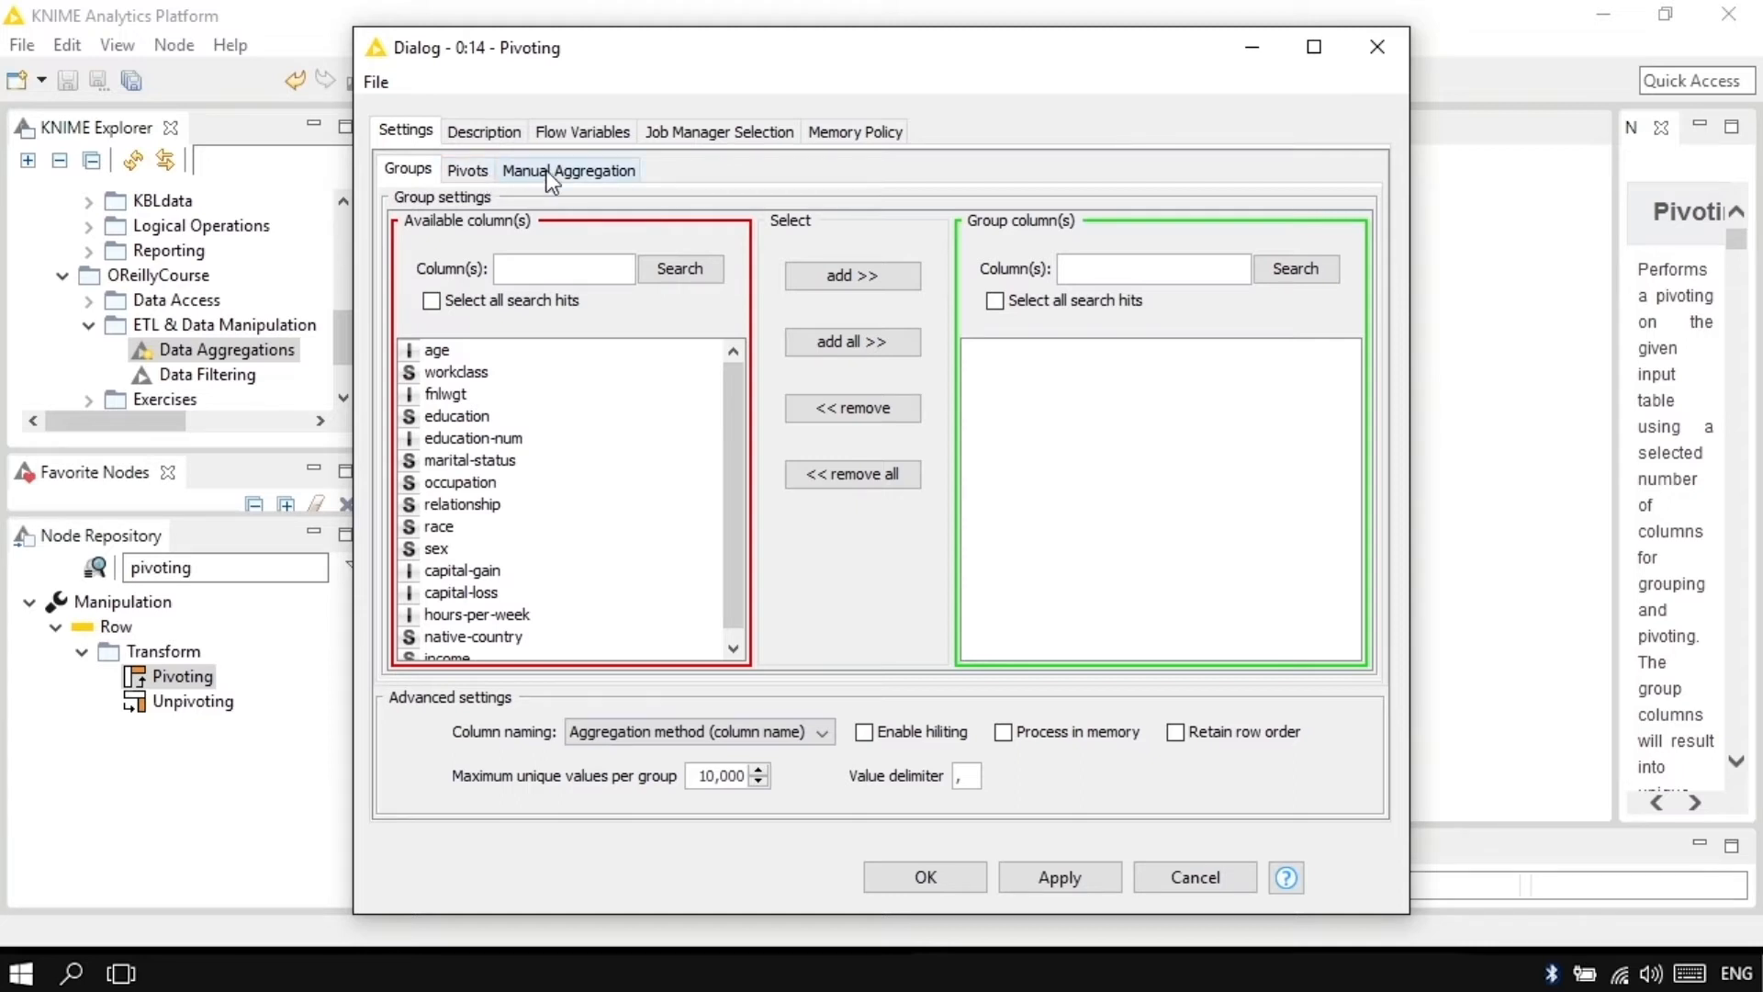
pyautogui.doubleClick(456, 551)
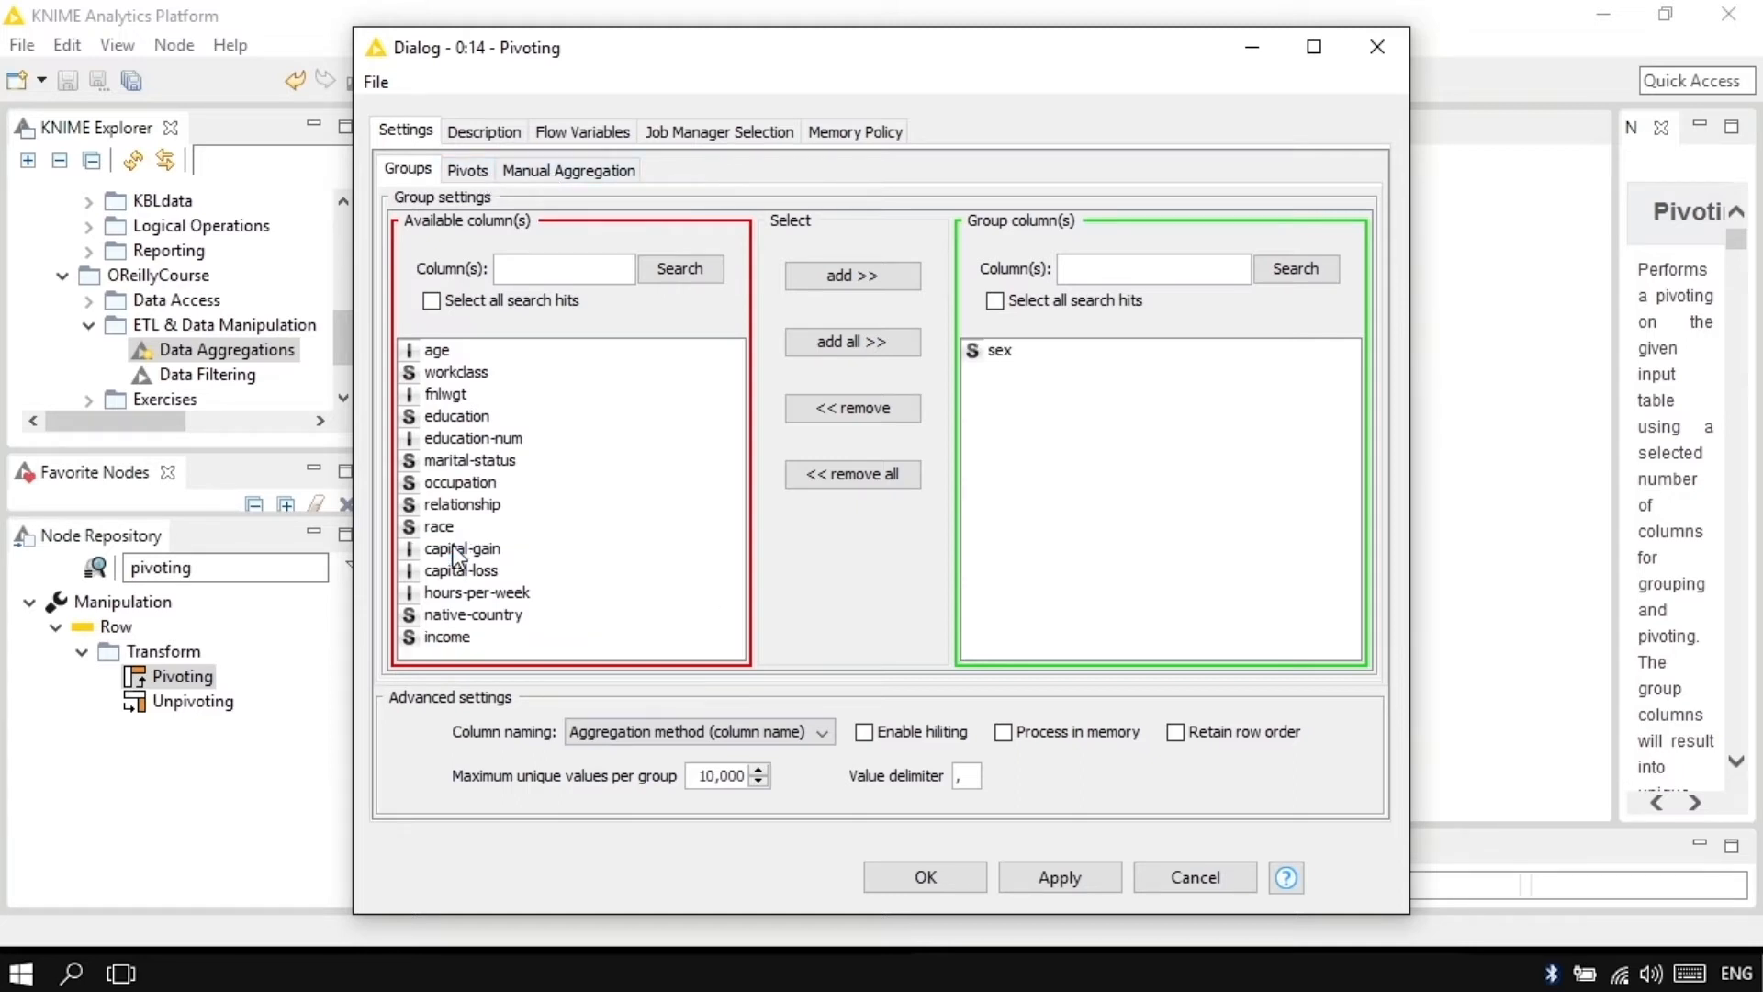
pyautogui.click(467, 170)
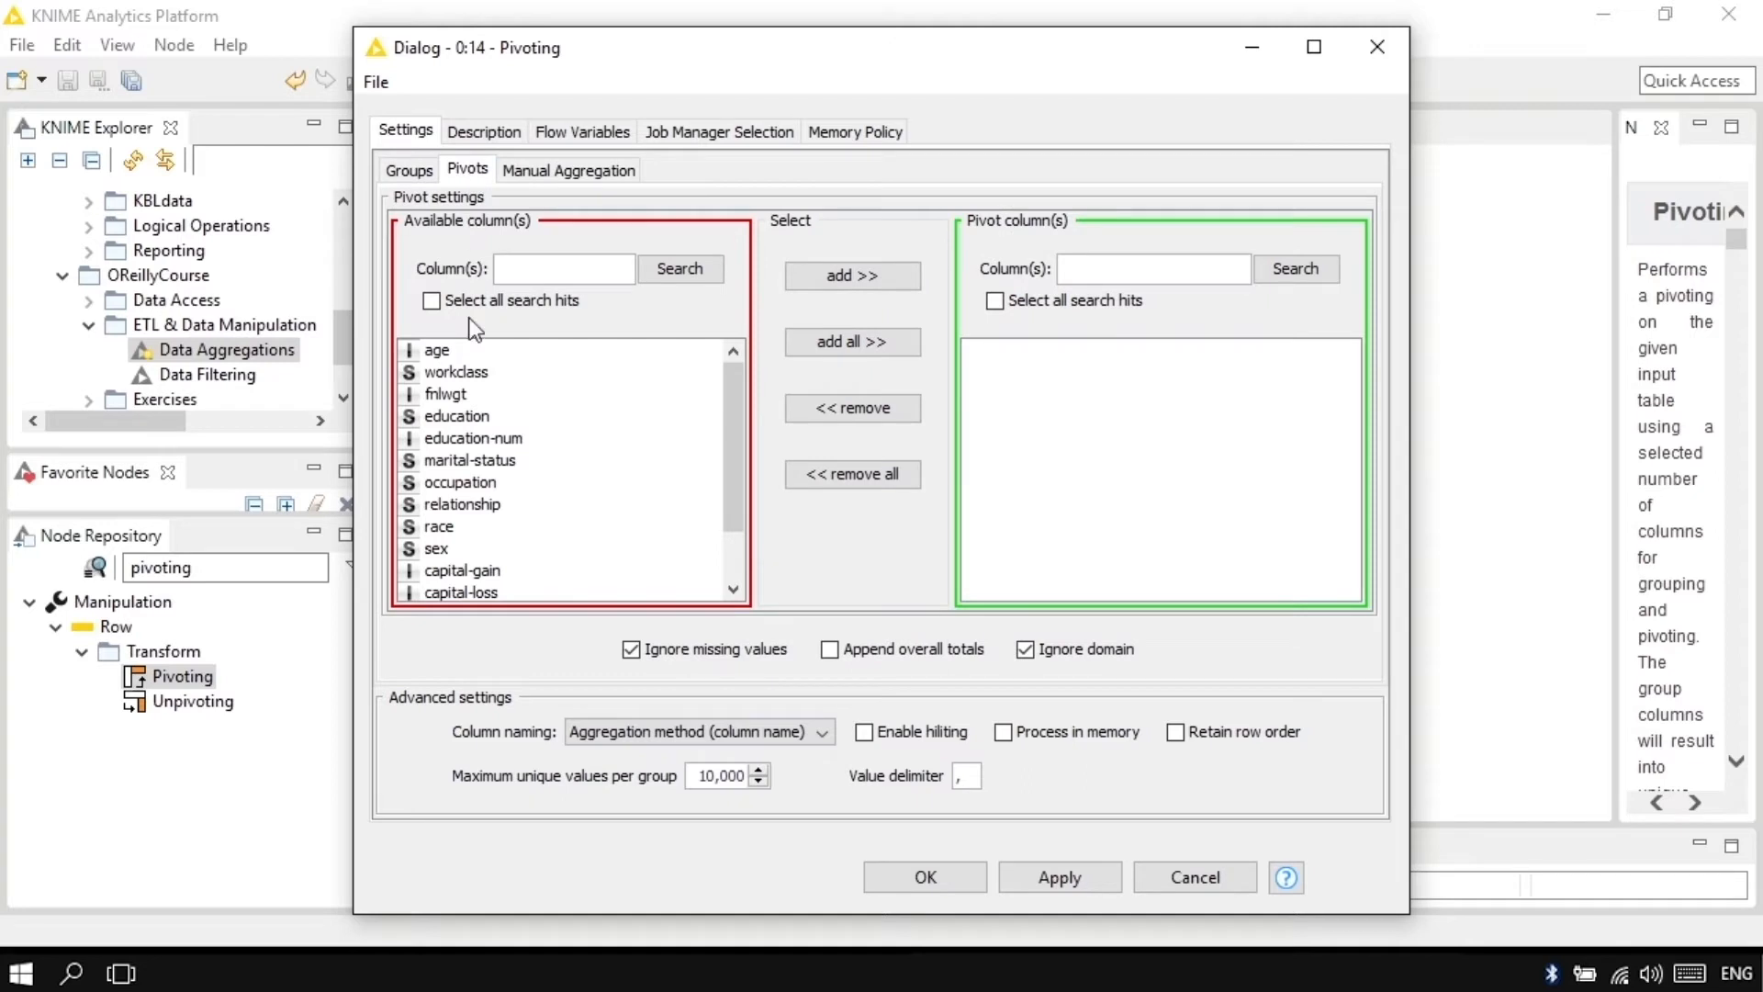
pyautogui.moveTo(725, 499); pyautogui.dragTo(729, 593)
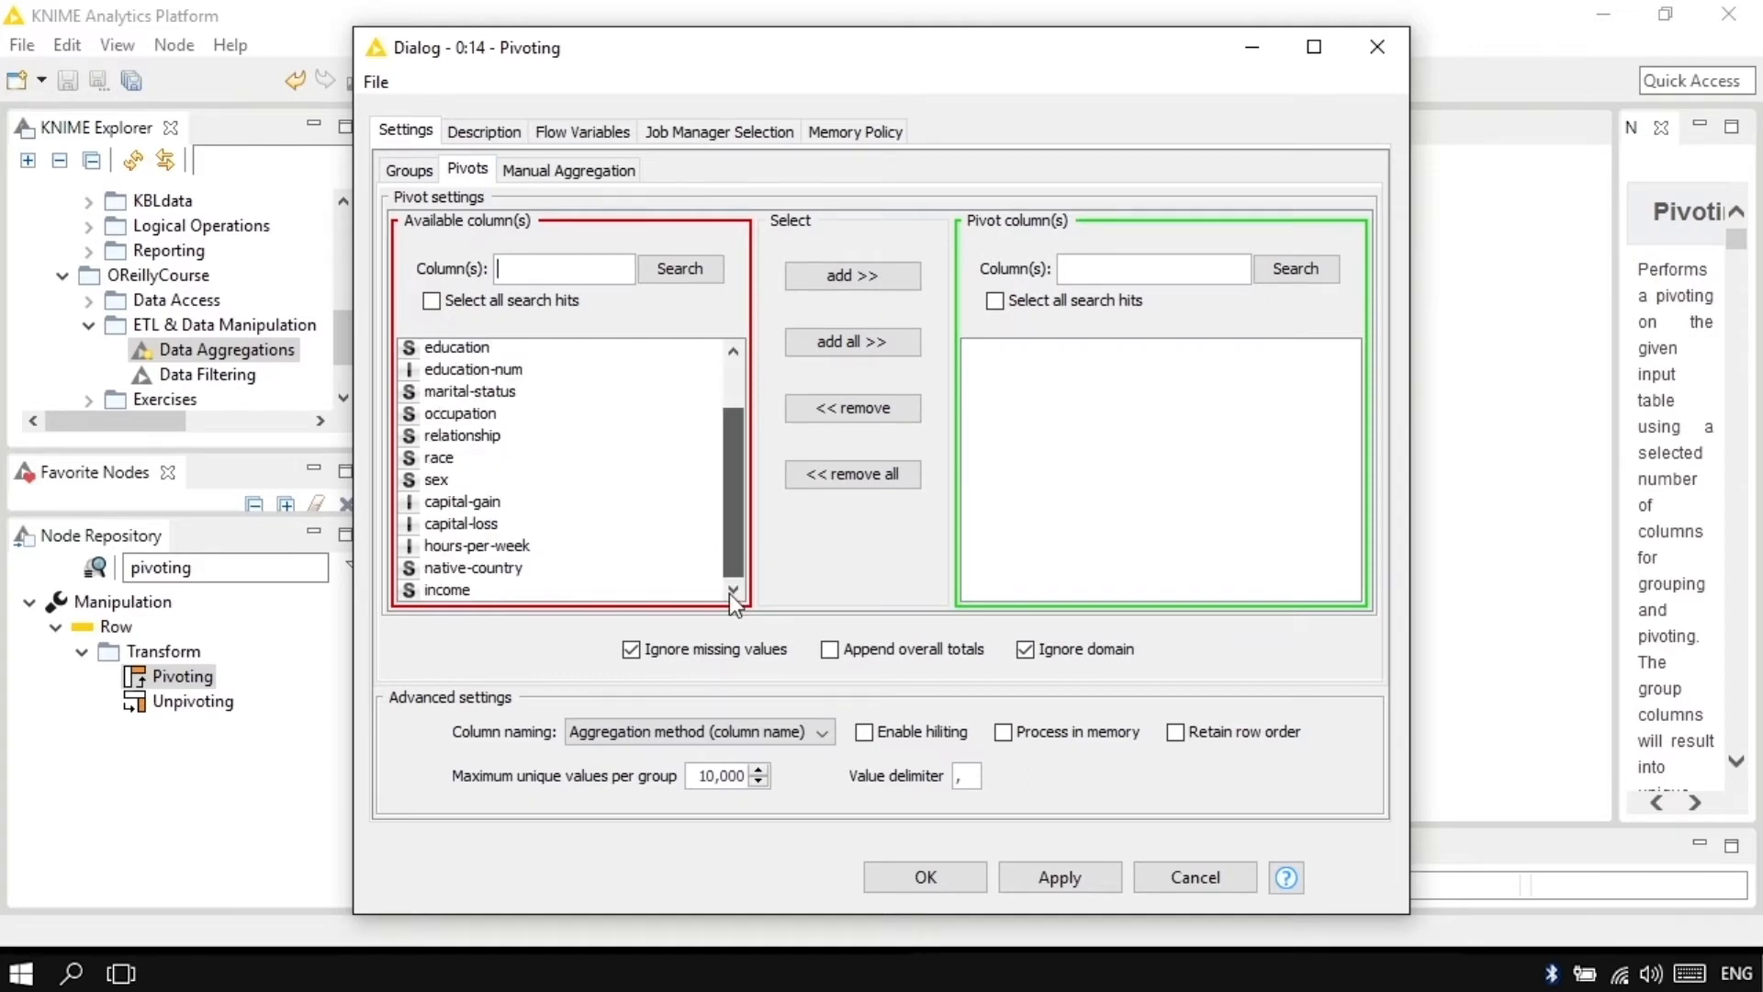
pyautogui.doubleClick(471, 593)
# - Add workclass to the Pivoting node's manual aggregation with the Count method and accept the configuration
pyautogui.click(570, 171)
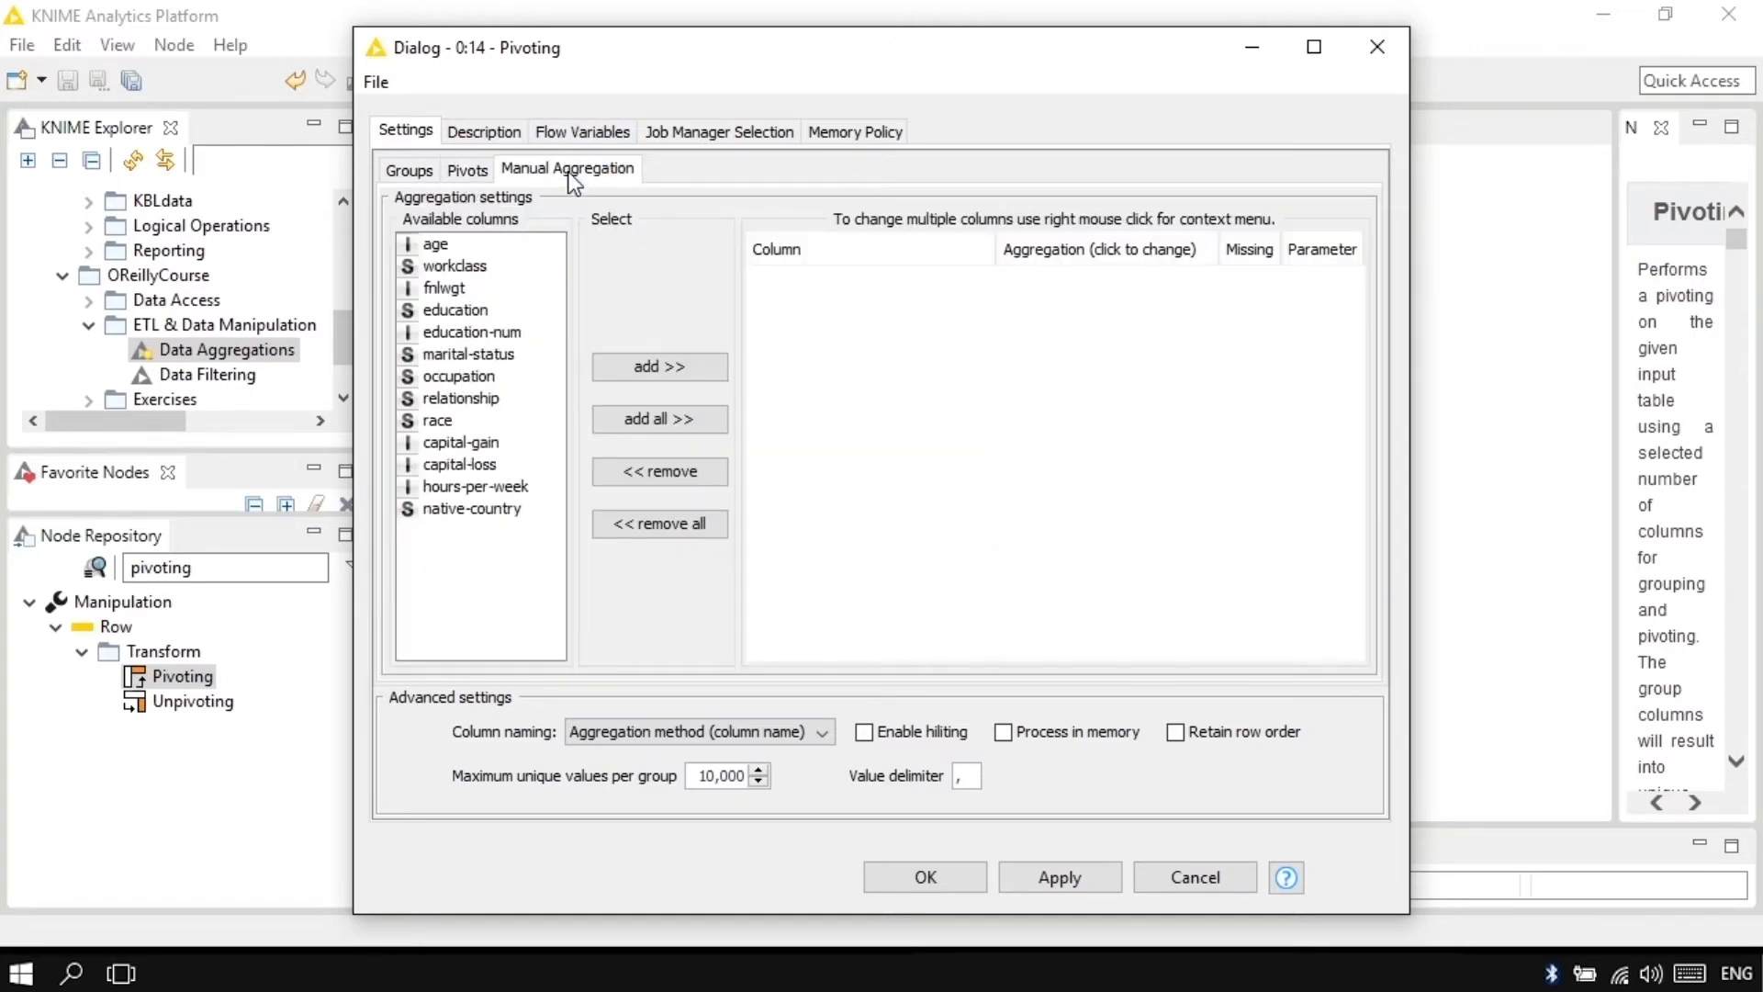
pyautogui.doubleClick(453, 268)
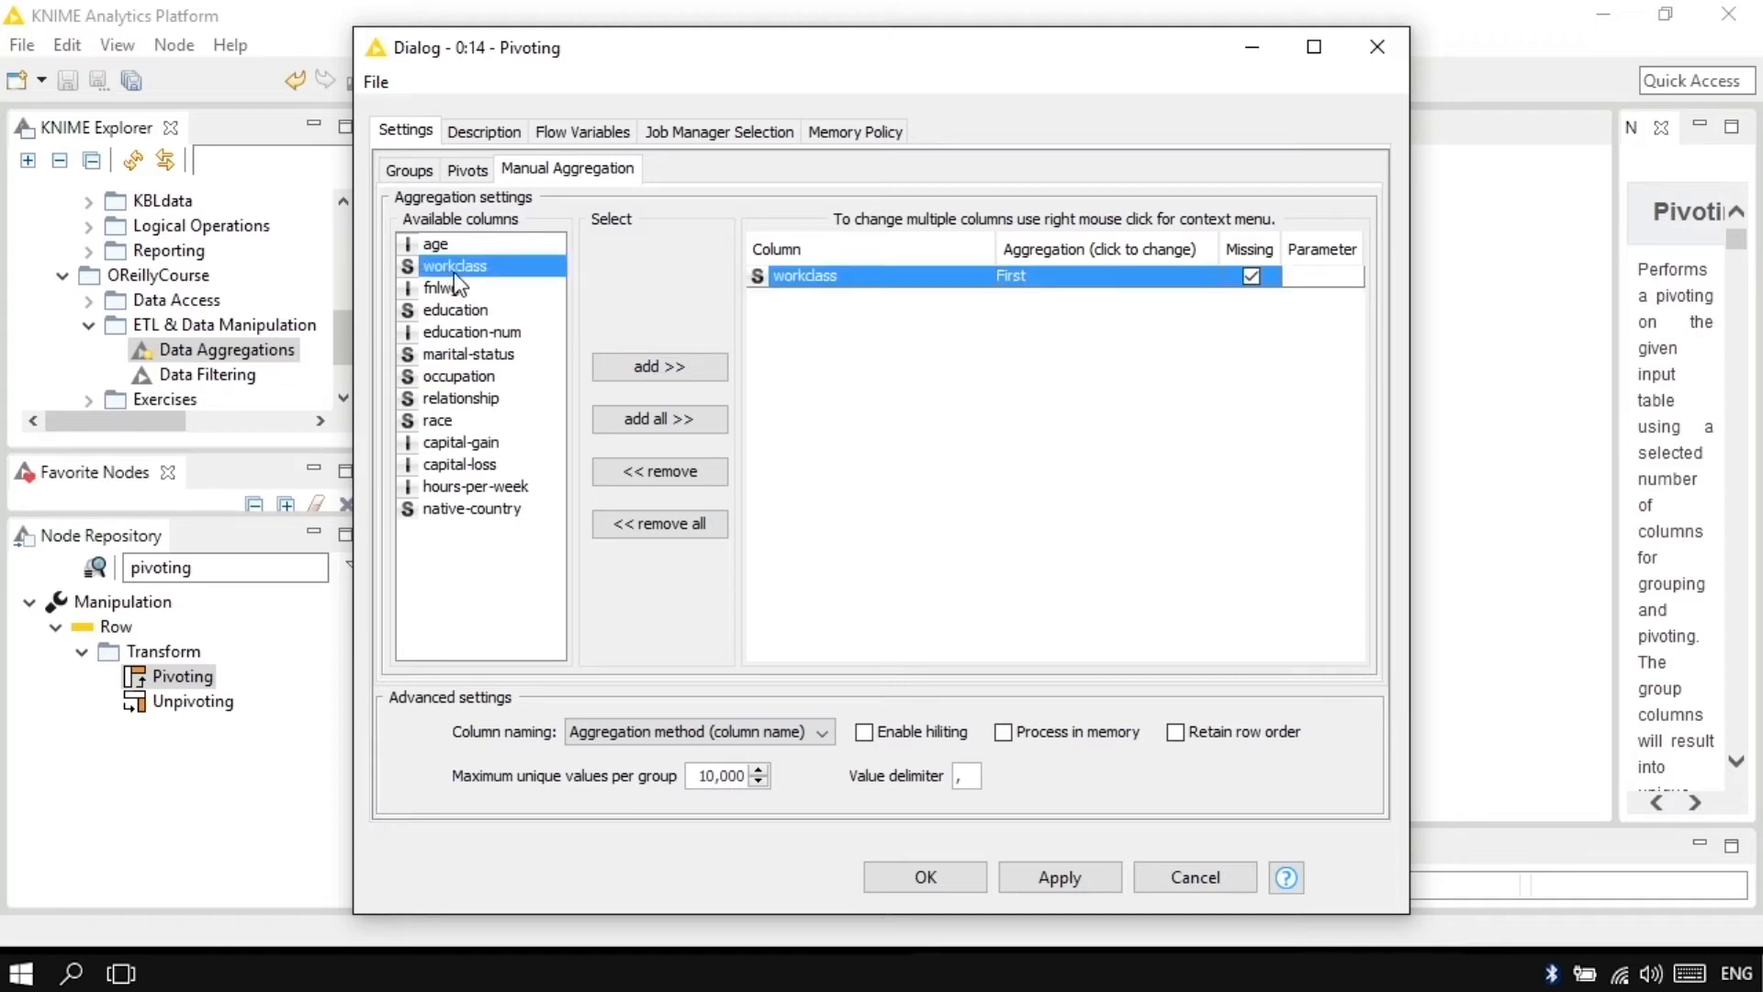
pyautogui.click(1164, 280)
pyautogui.scroll(1, 1205, 318)
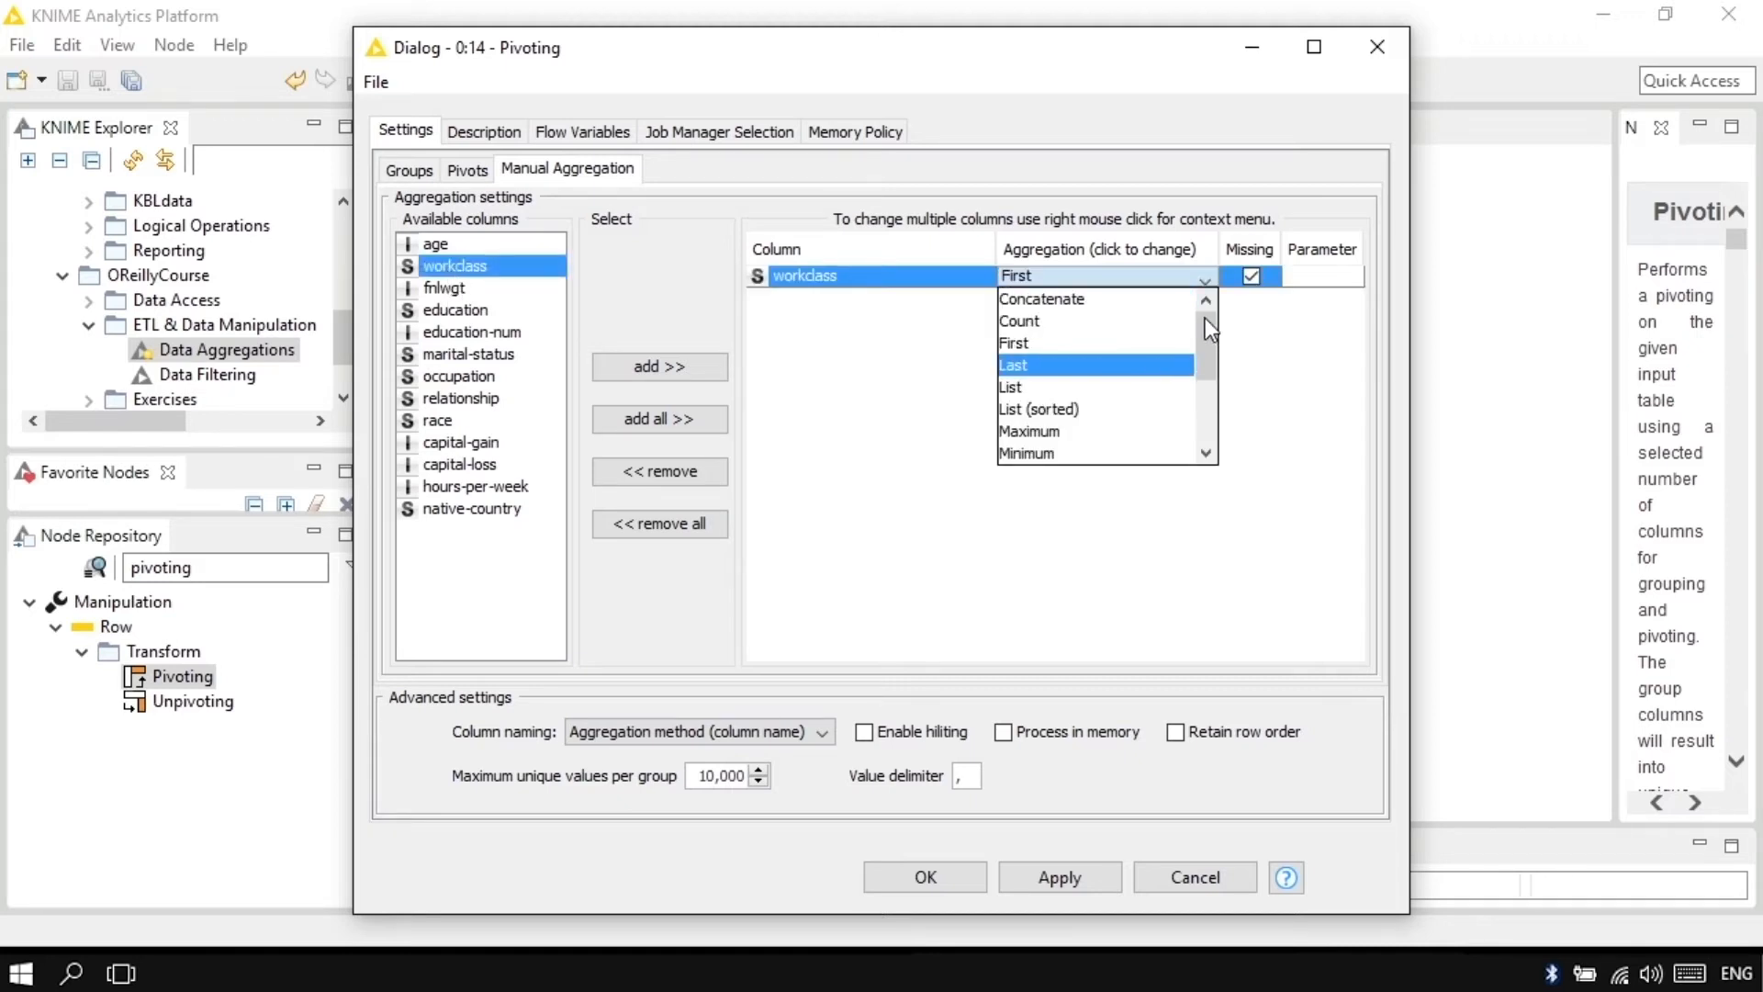
pyautogui.click(1170, 323)
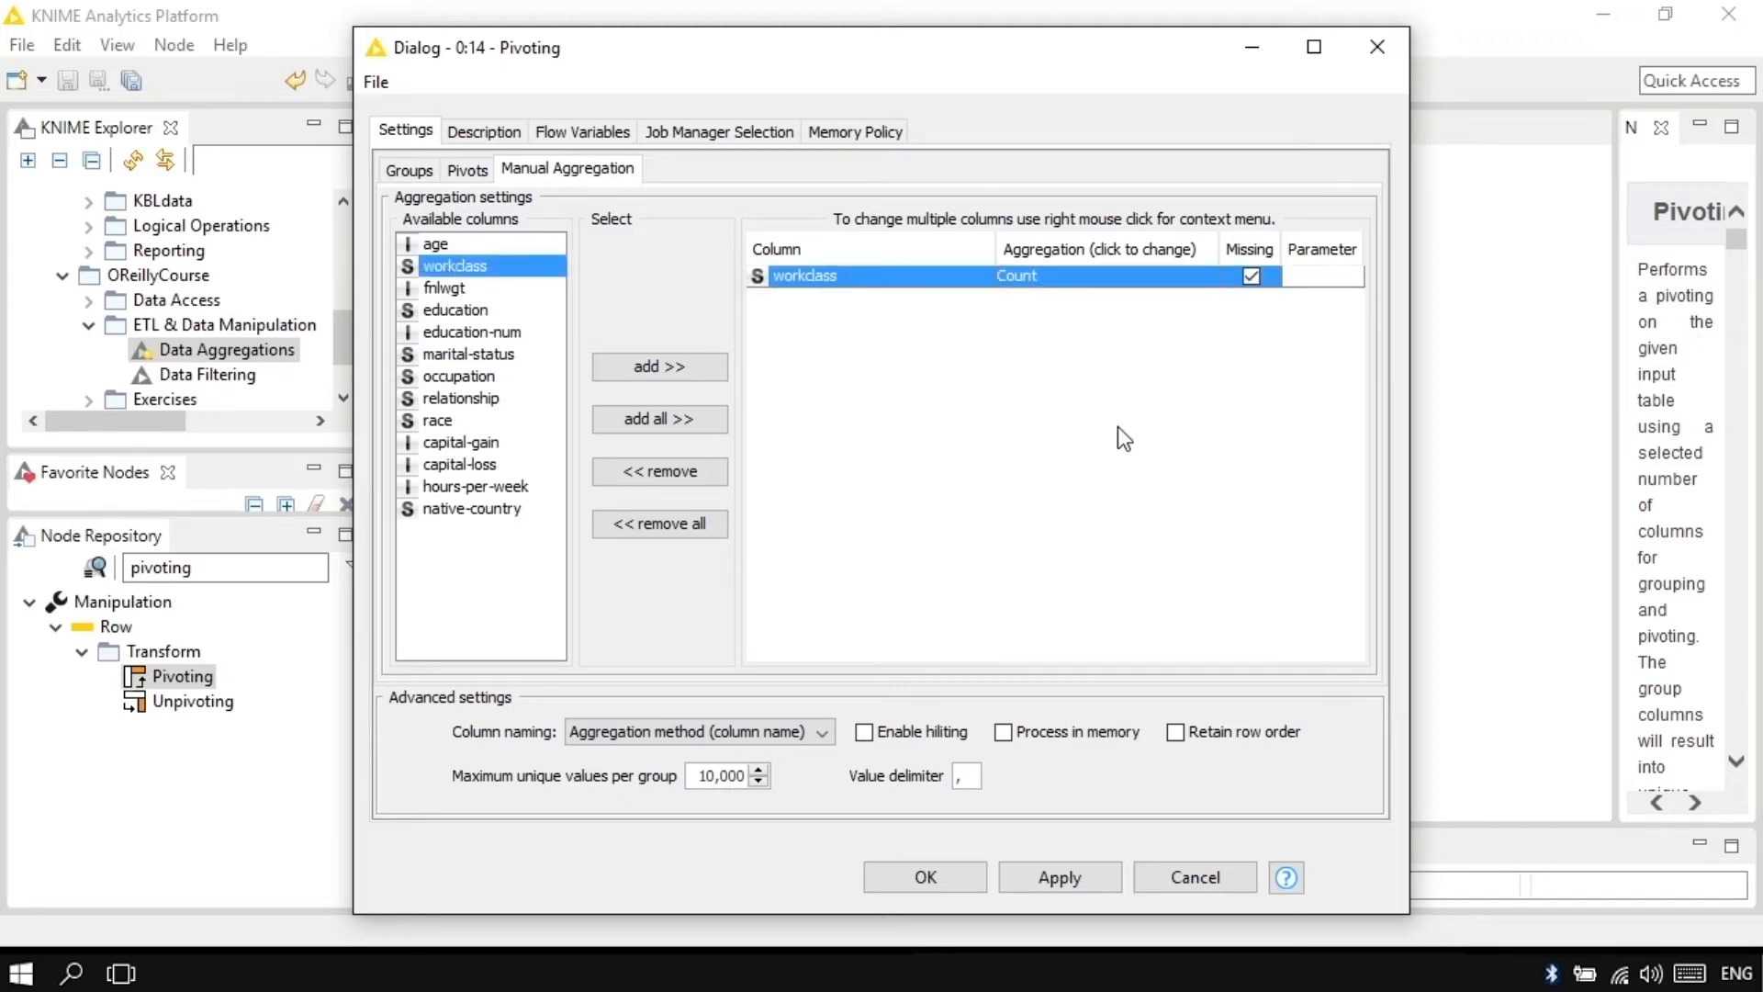
pyautogui.click(961, 881)
# - Execute the Pivoting node and examine its pivot table output
pyautogui.rightClick(746, 621)
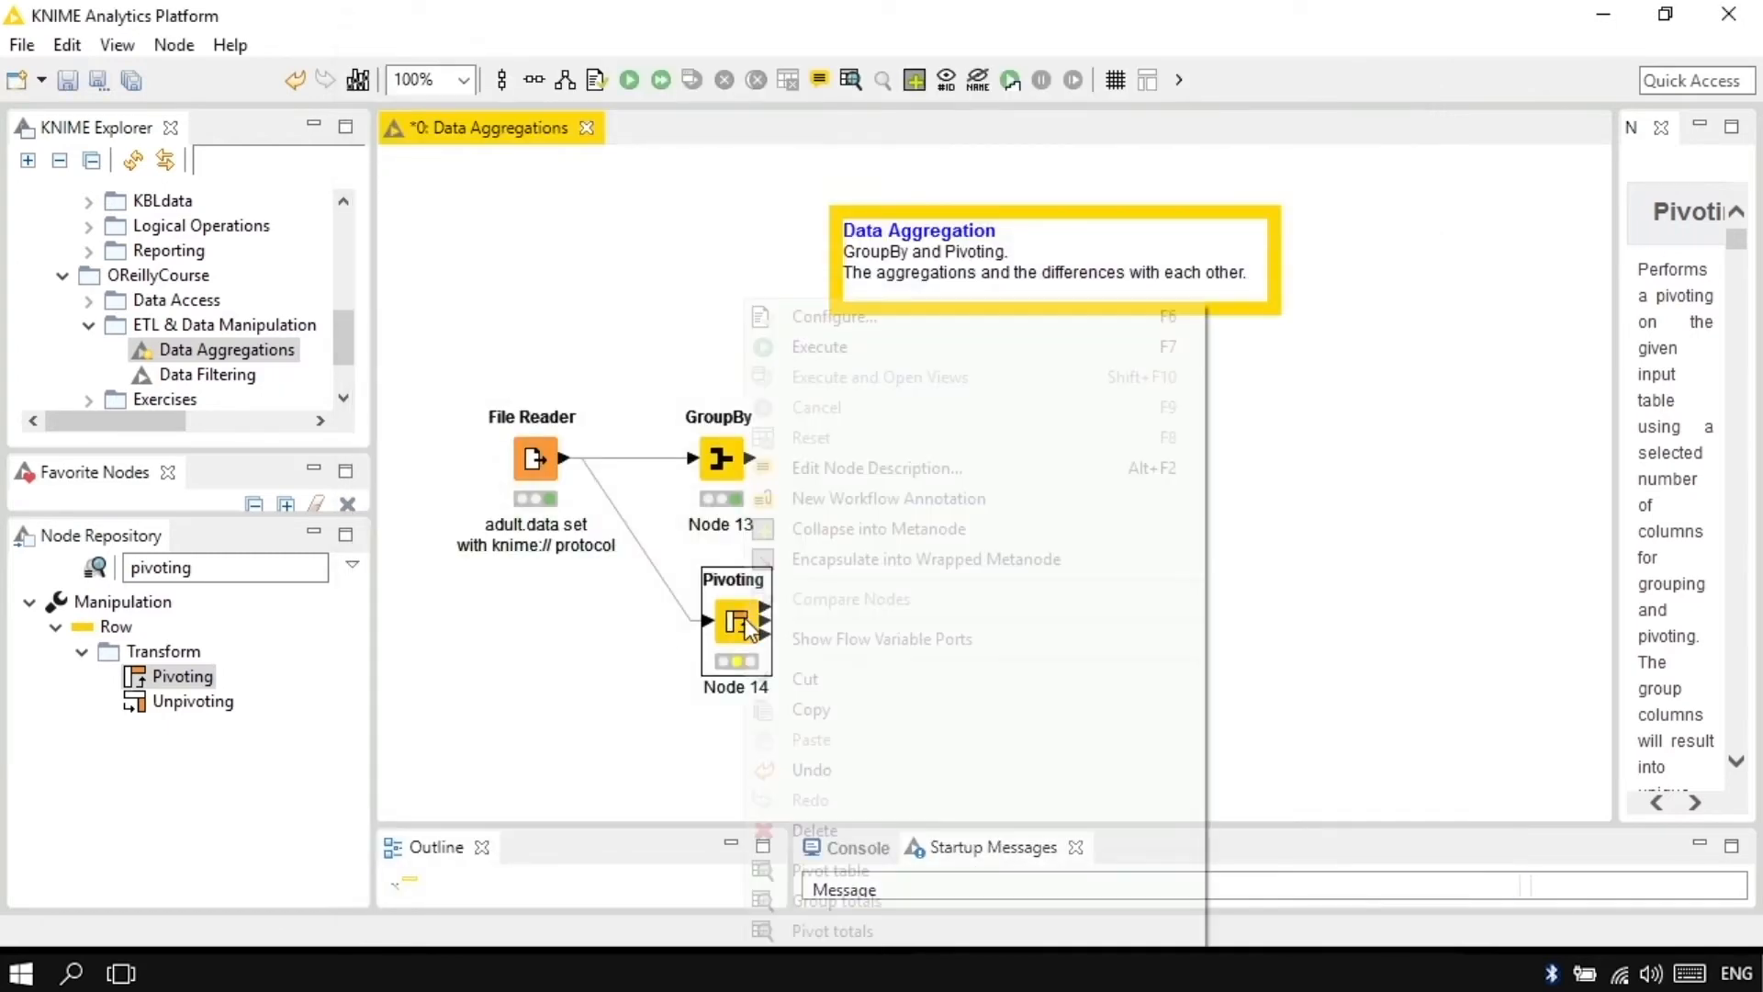
pyautogui.click(821, 347)
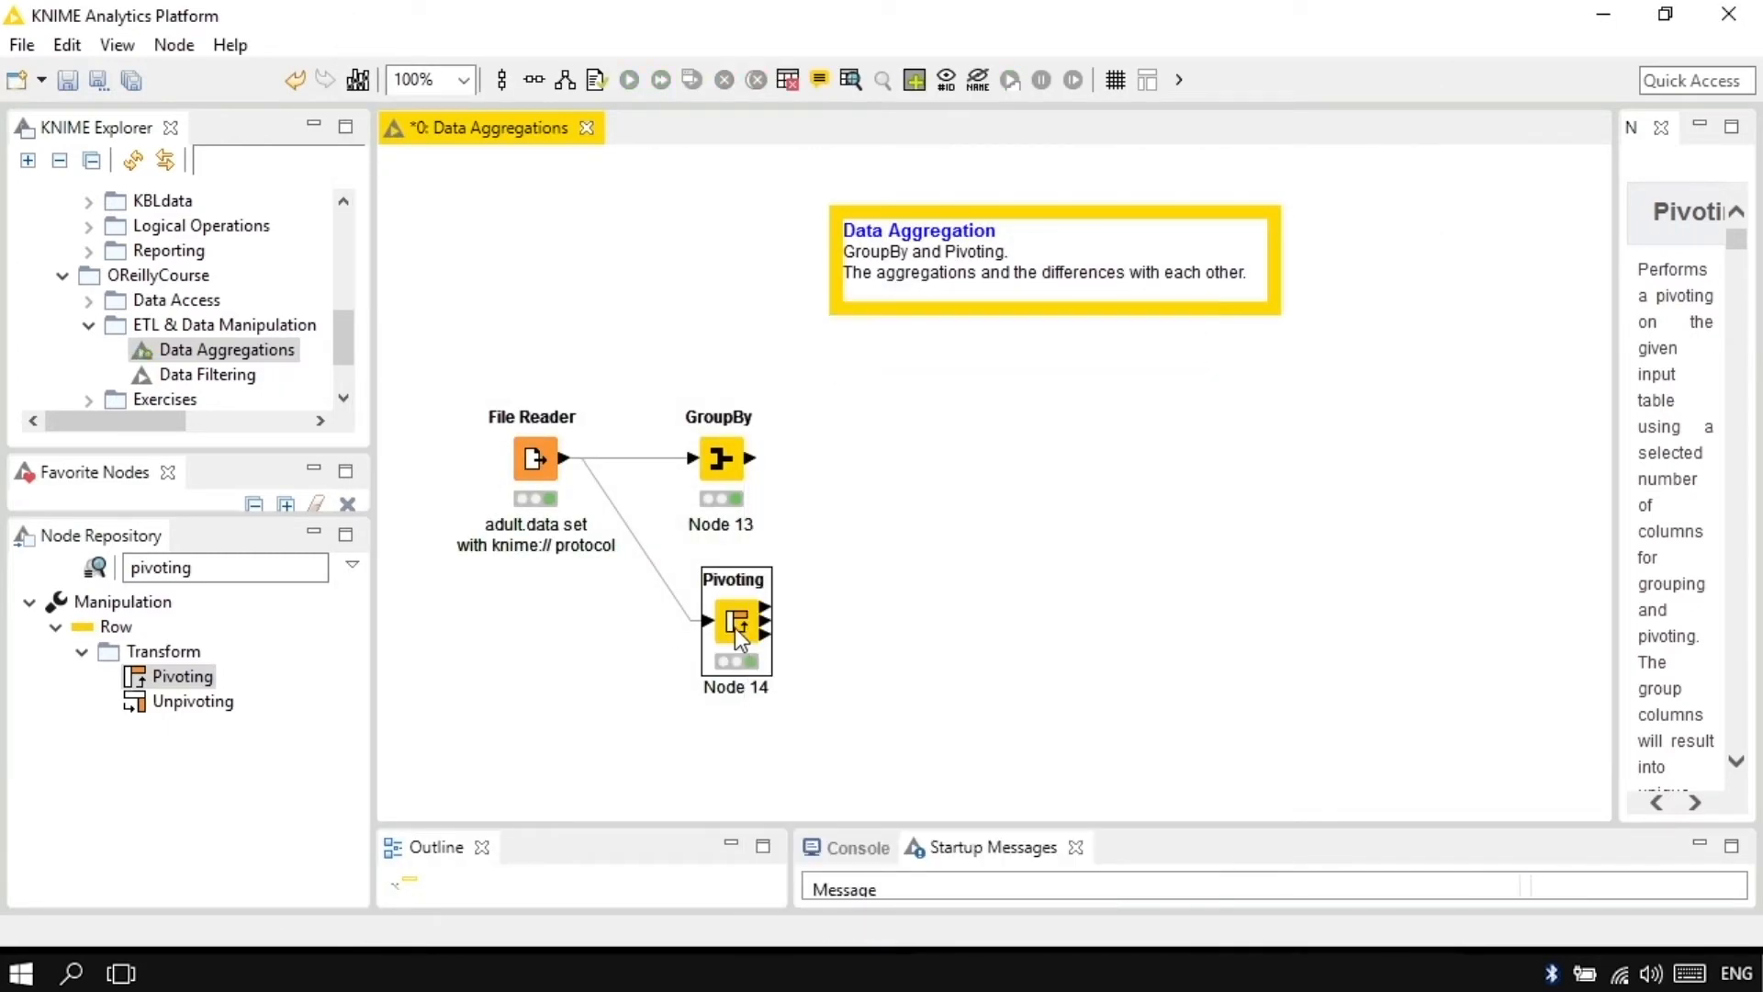
pyautogui.rightClick(735, 626)
pyautogui.click(886, 870)
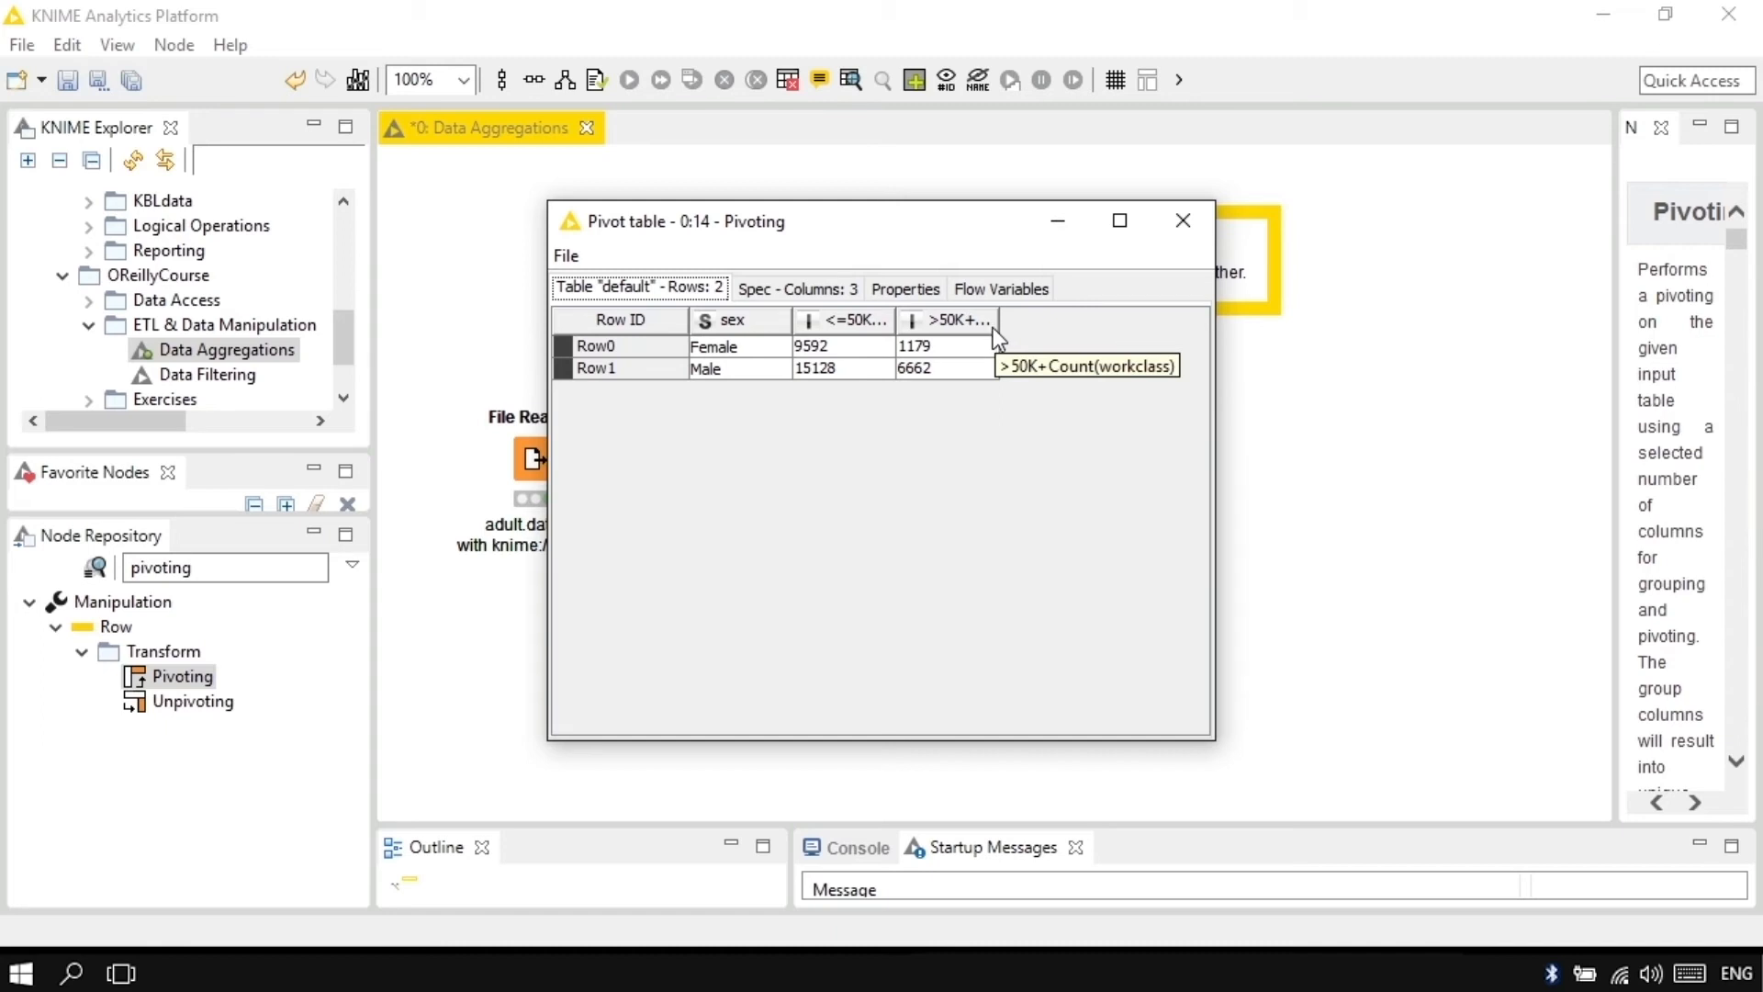
pyautogui.click(1183, 221)
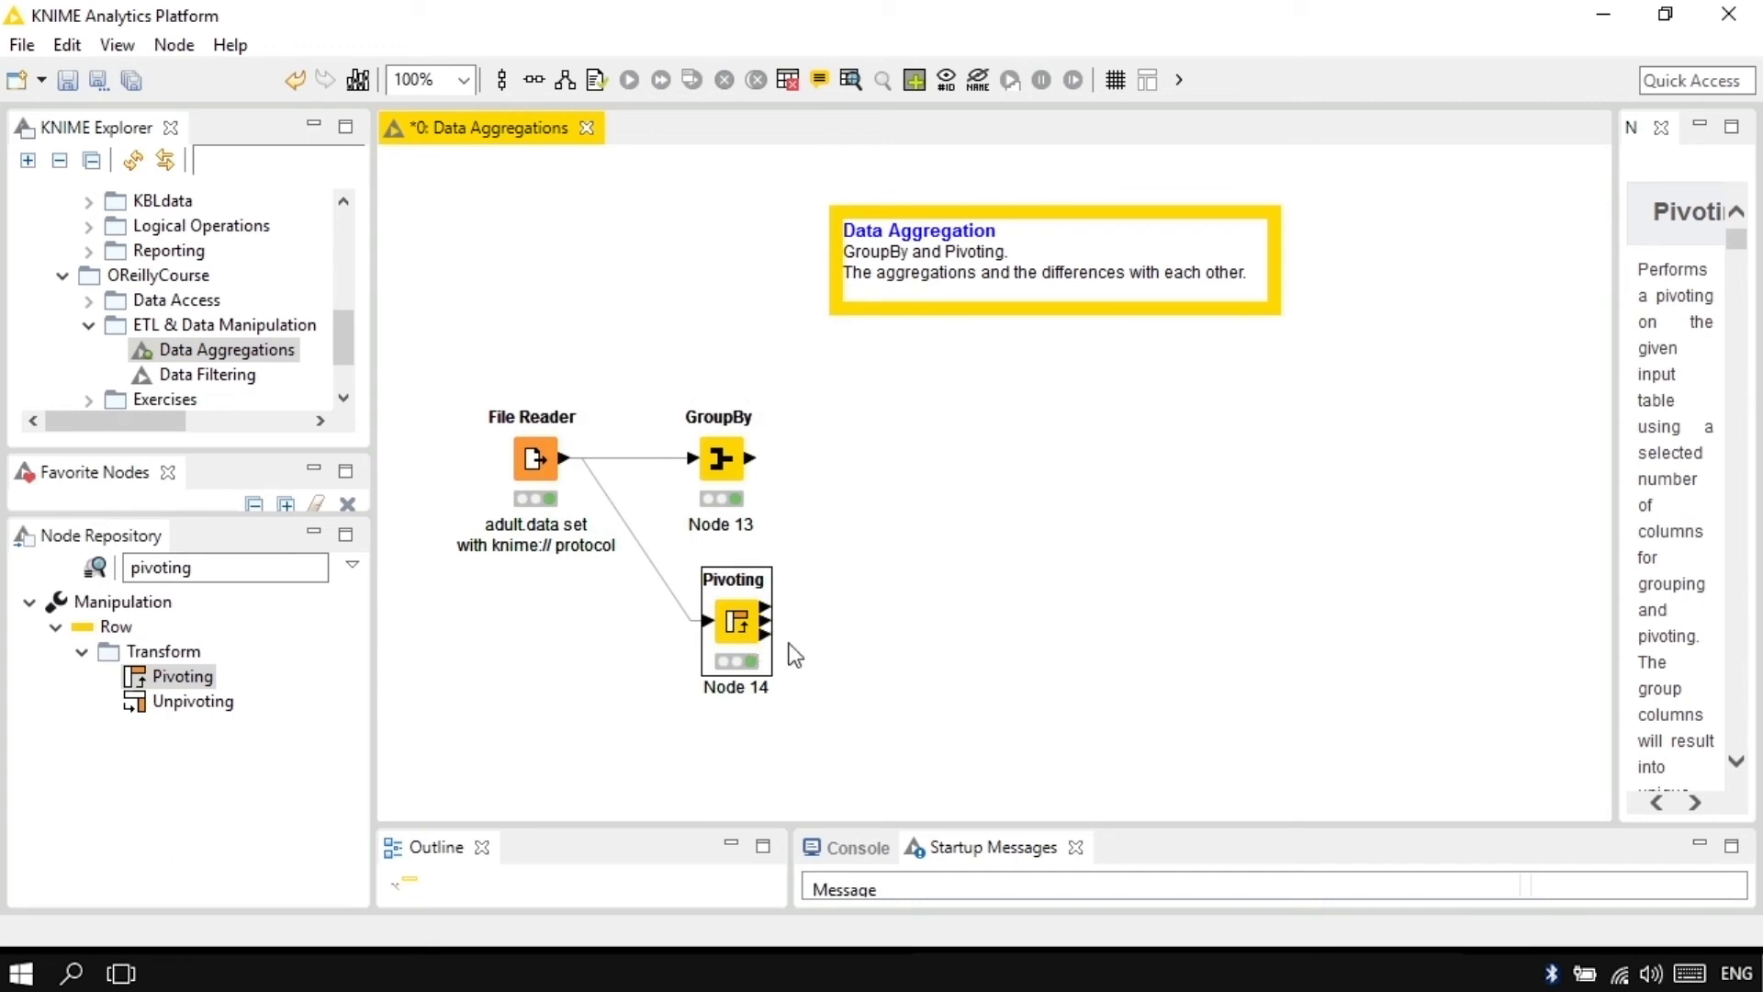
# - Examine the Pivoting node's group totals and pivot totals output tables
pyautogui.moveTo(762, 608)
pyautogui.rightClick(754, 632)
pyautogui.click(946, 911)
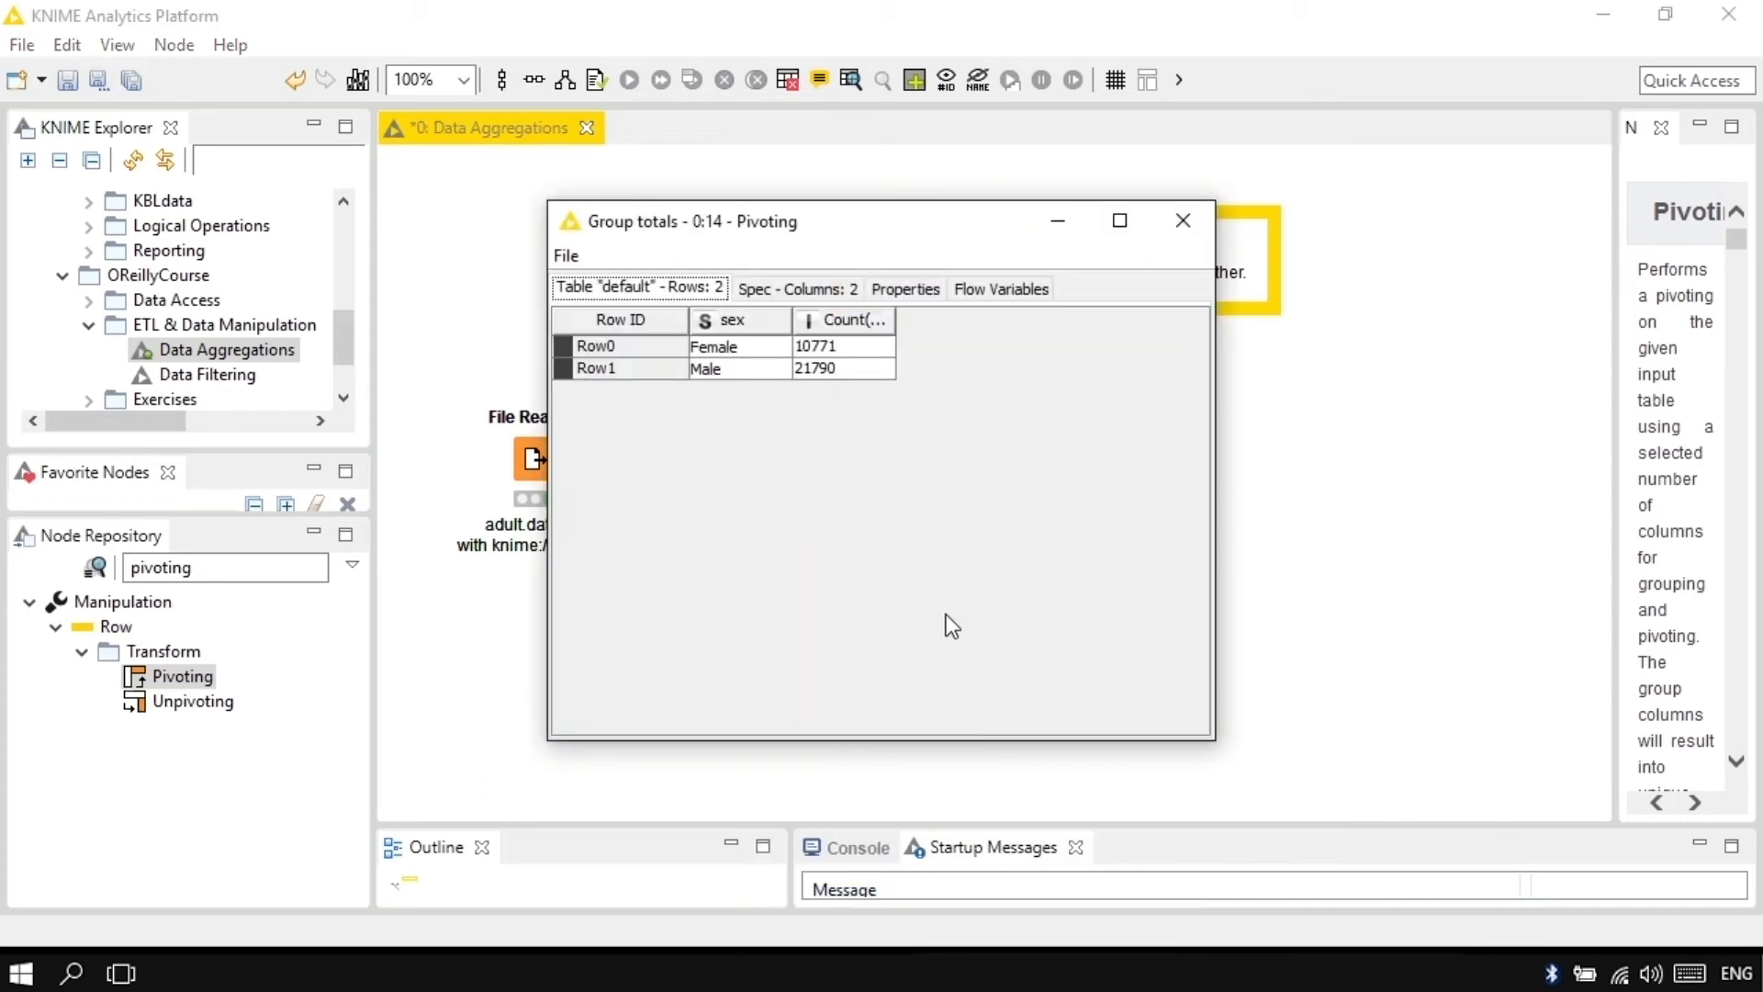
pyautogui.click(1183, 220)
pyautogui.rightClick(736, 634)
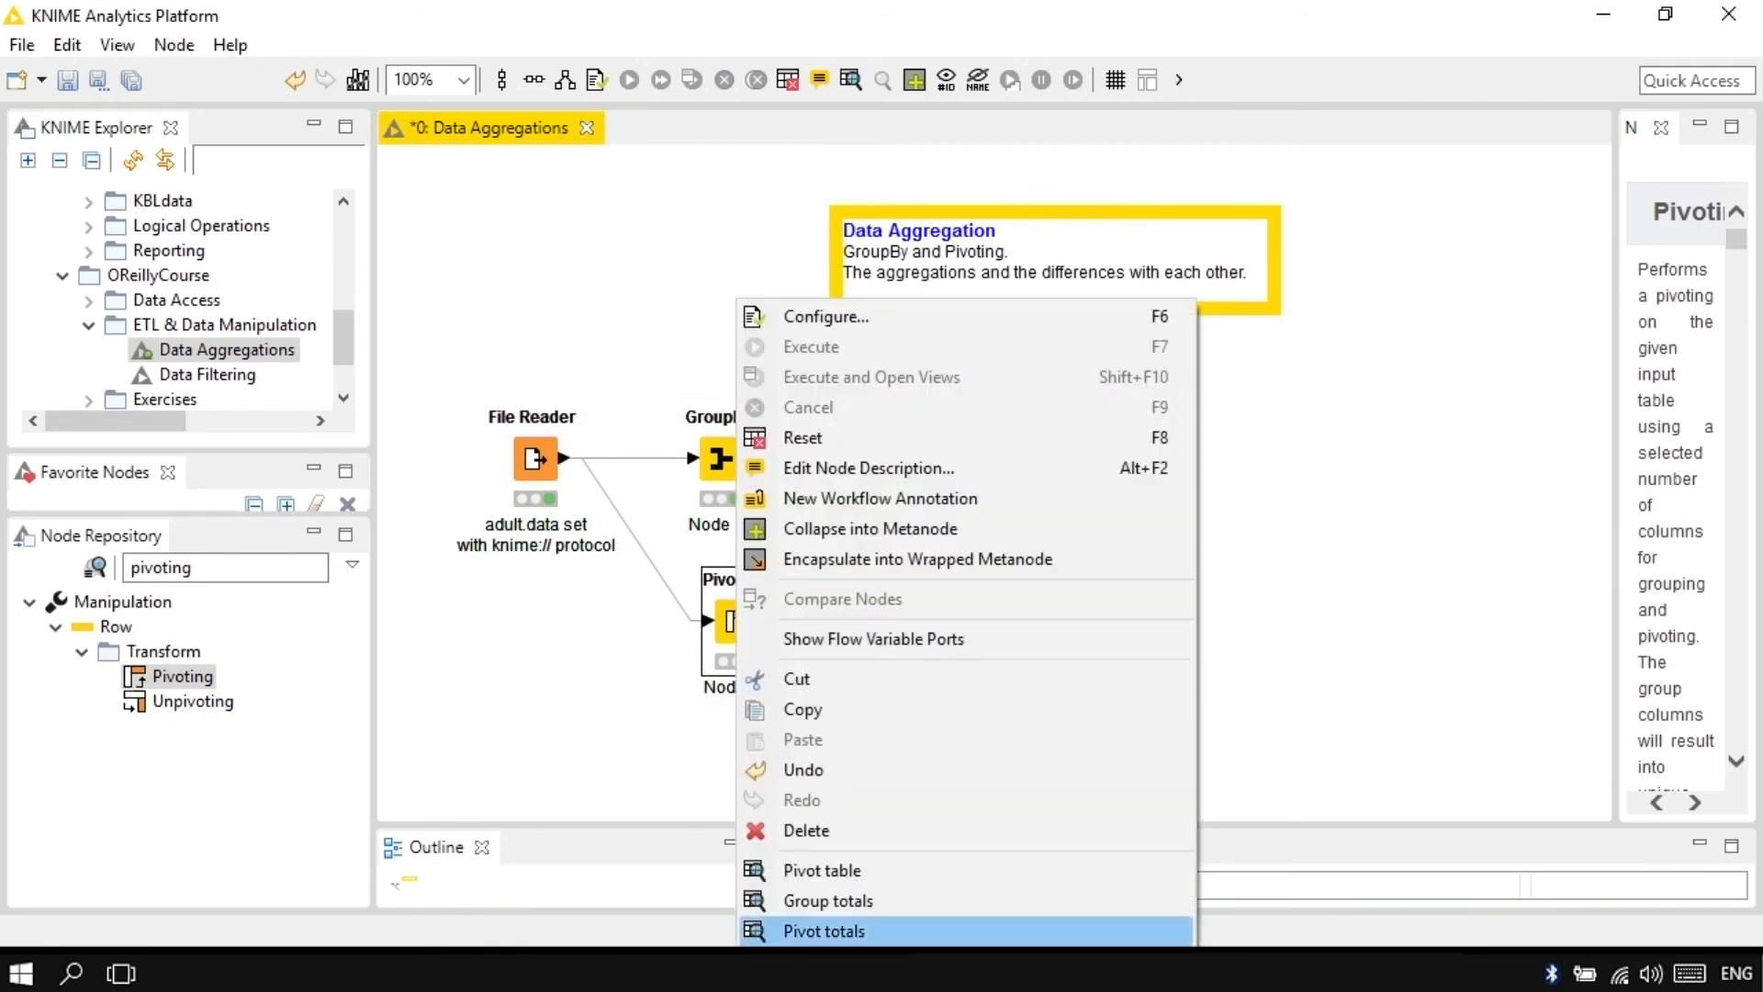
pyautogui.click(826, 931)
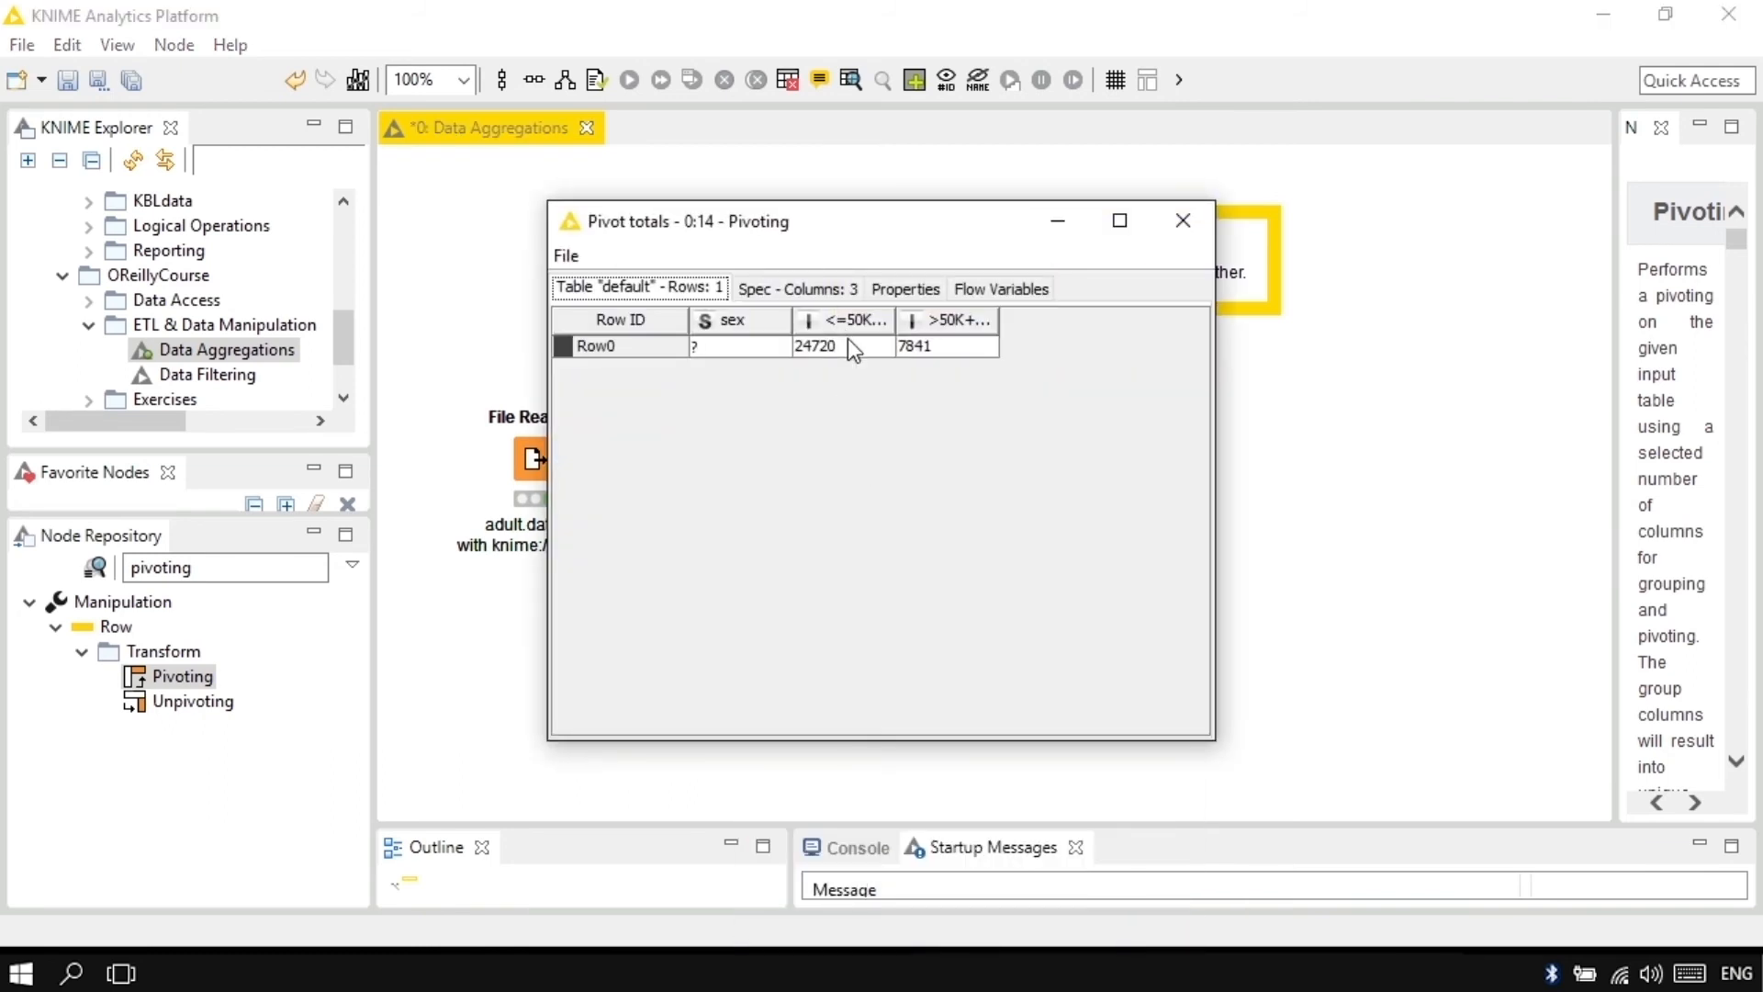
pyautogui.click(1183, 221)
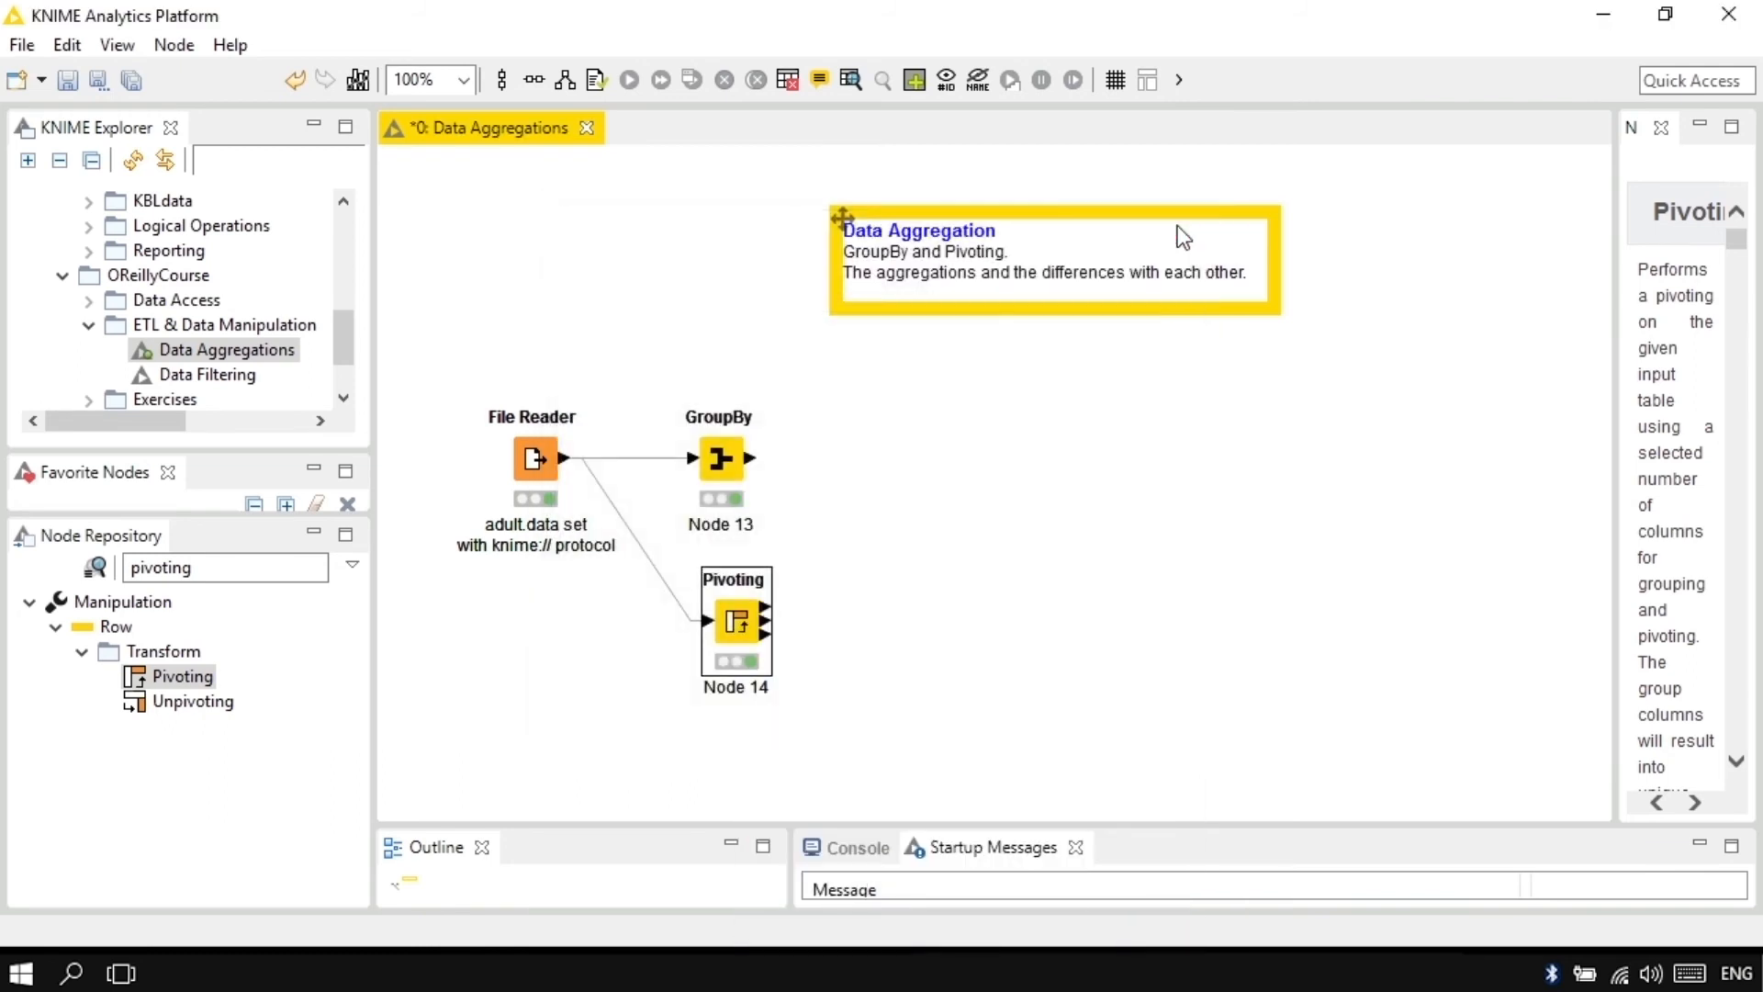